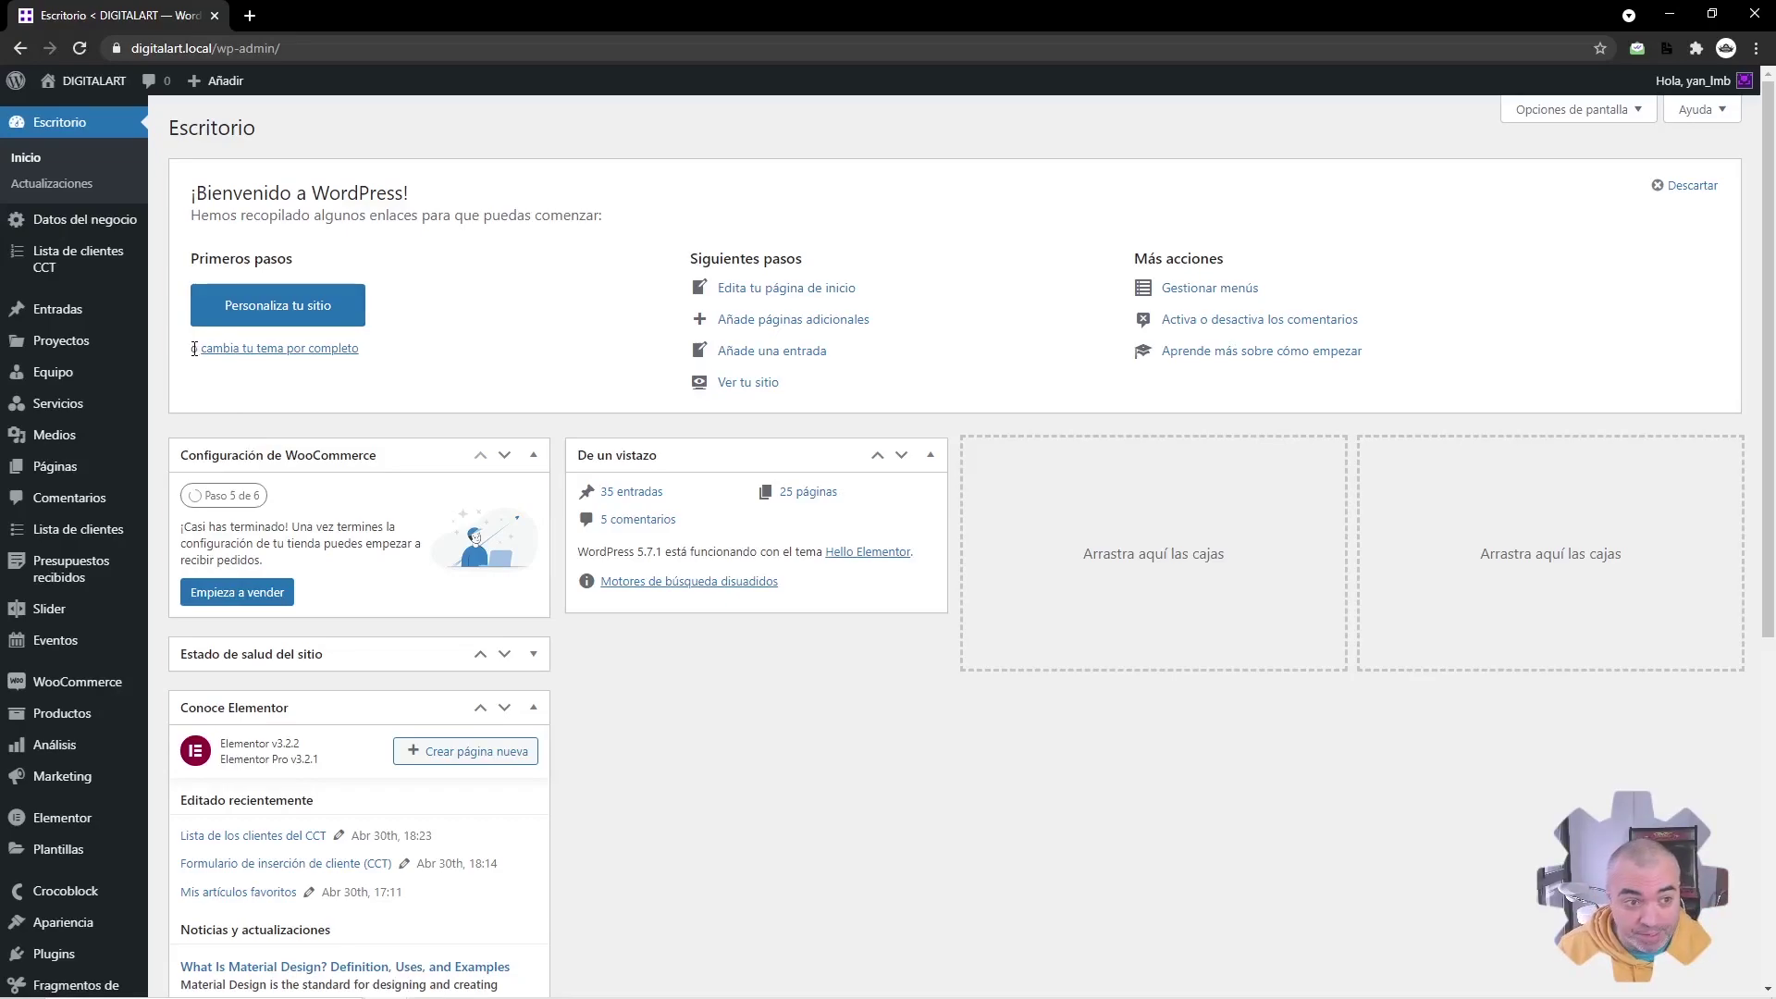
- Open the DIGITALART front end in a separate tab, dismiss the offer popup and view the Eventos page
{"action": "middle_click", "coordinate": [83, 111]}
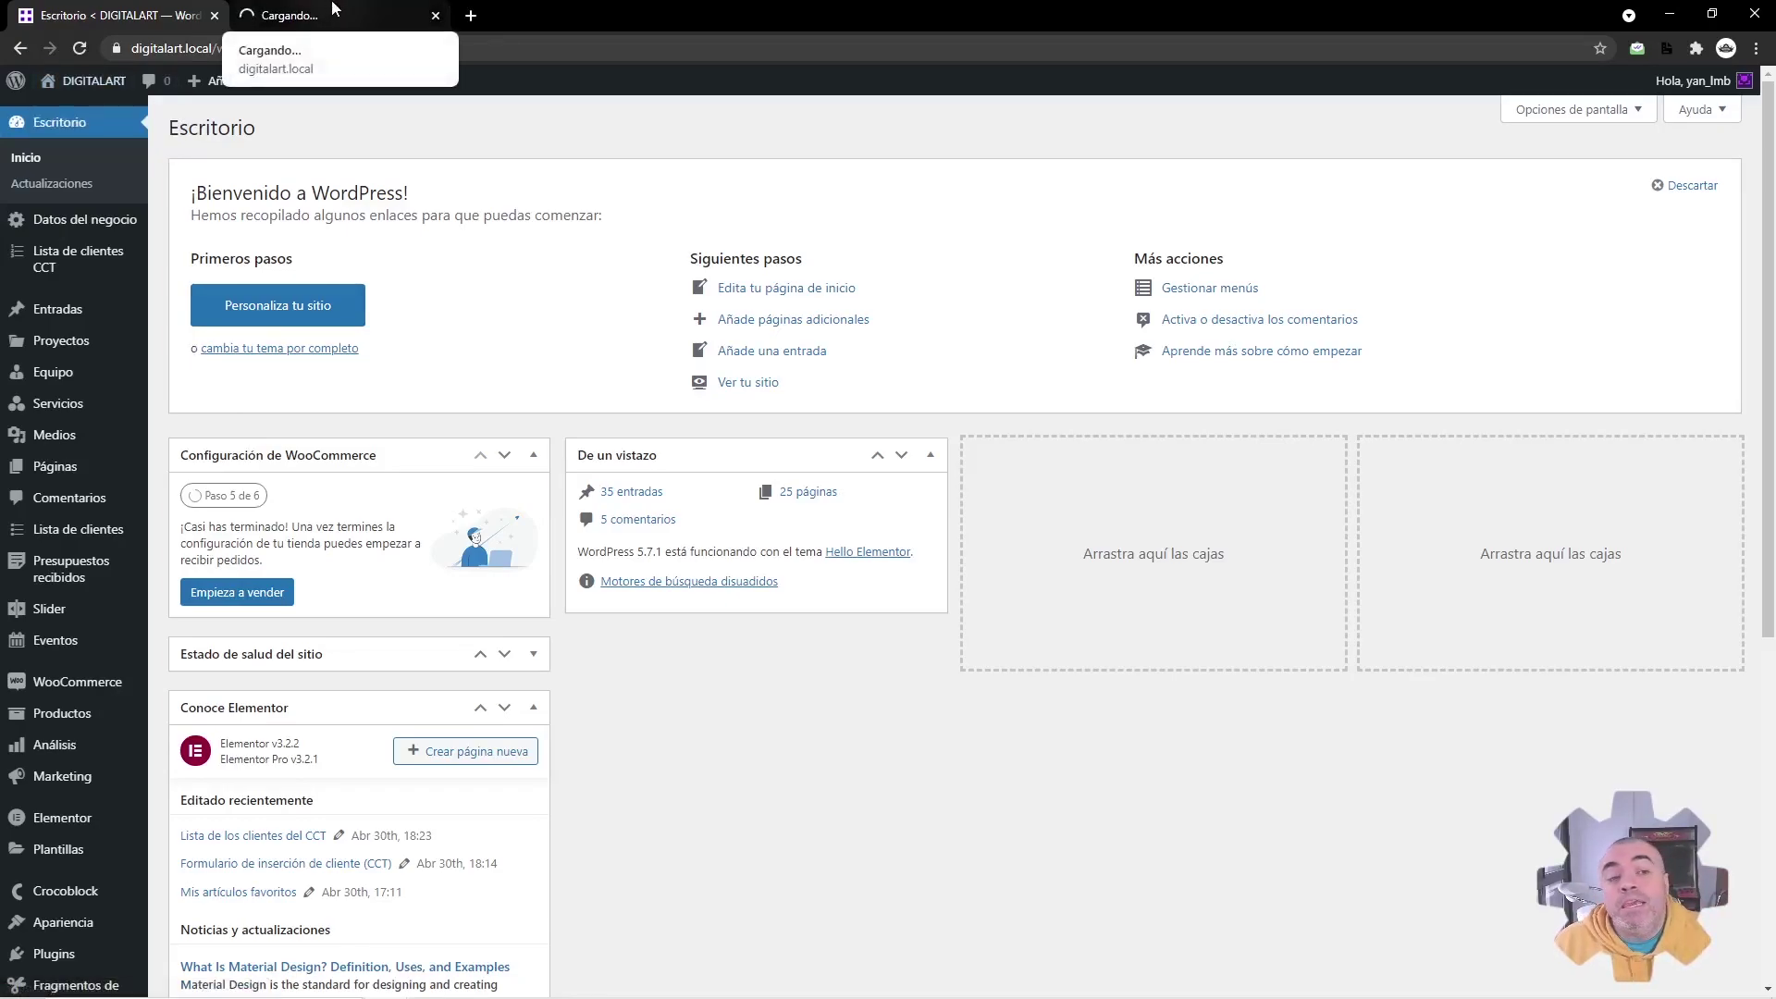
{"action": "left_click", "coordinate": [335, 8]}
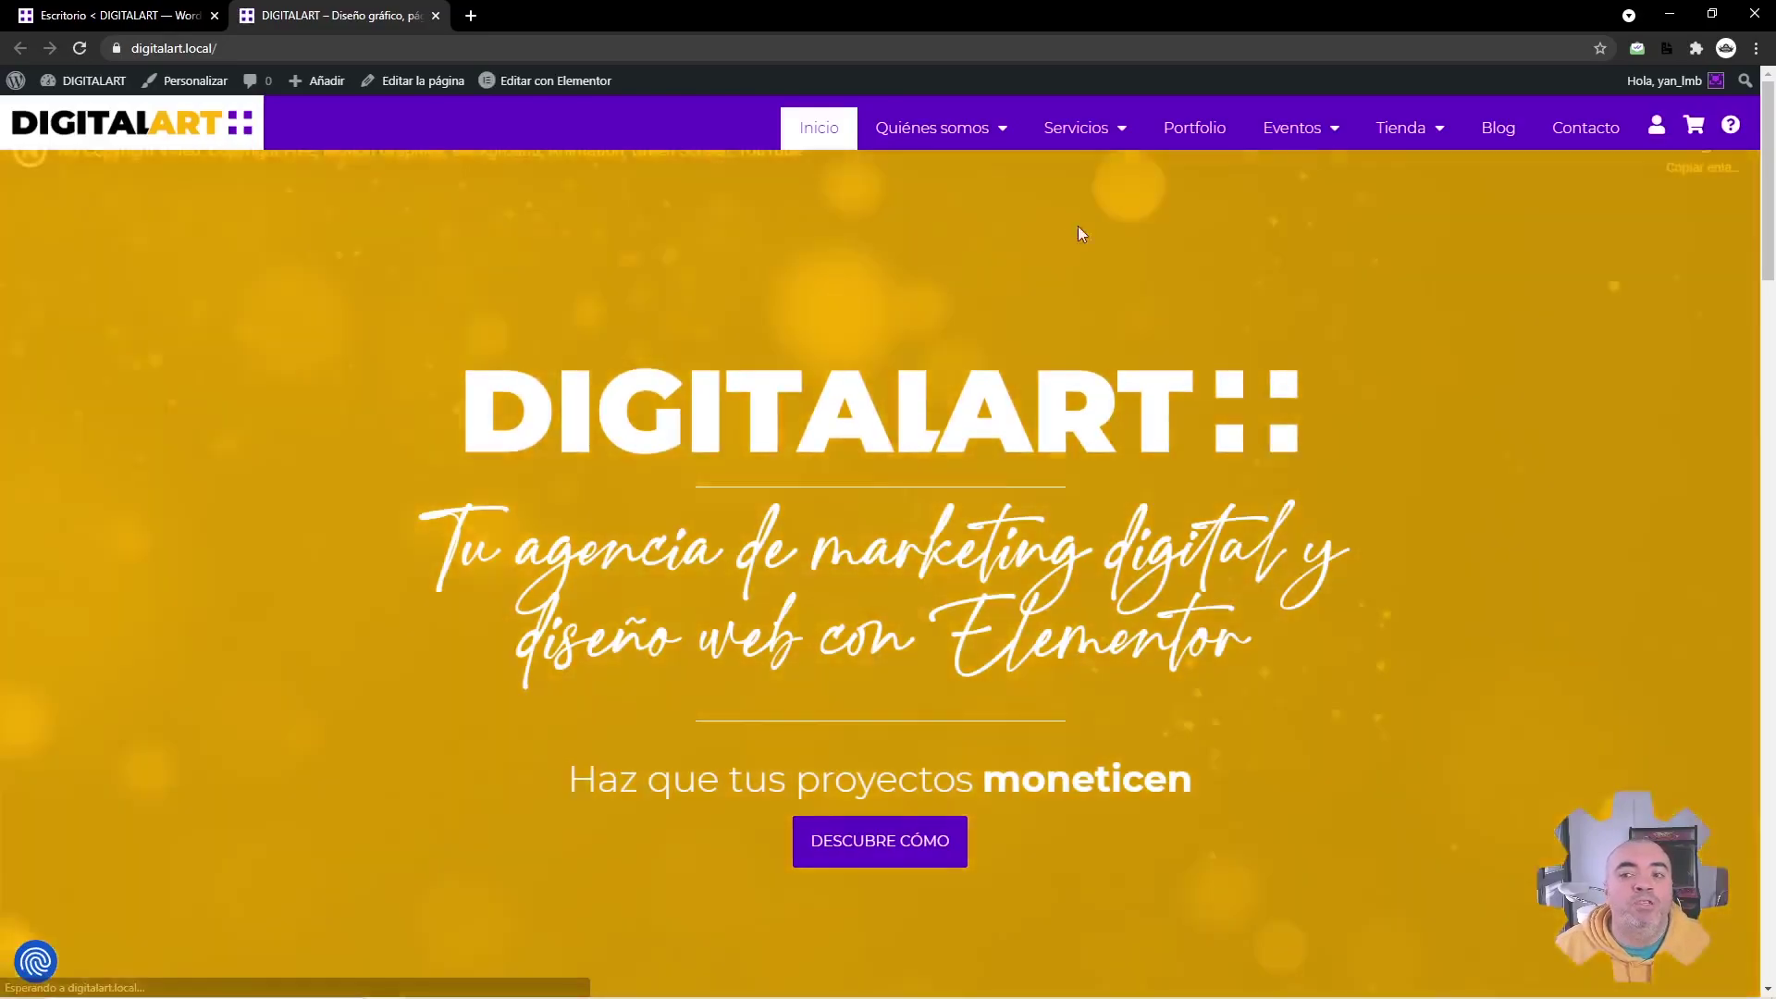
{"action": "mouse_move", "coordinate": [1299, 139]}
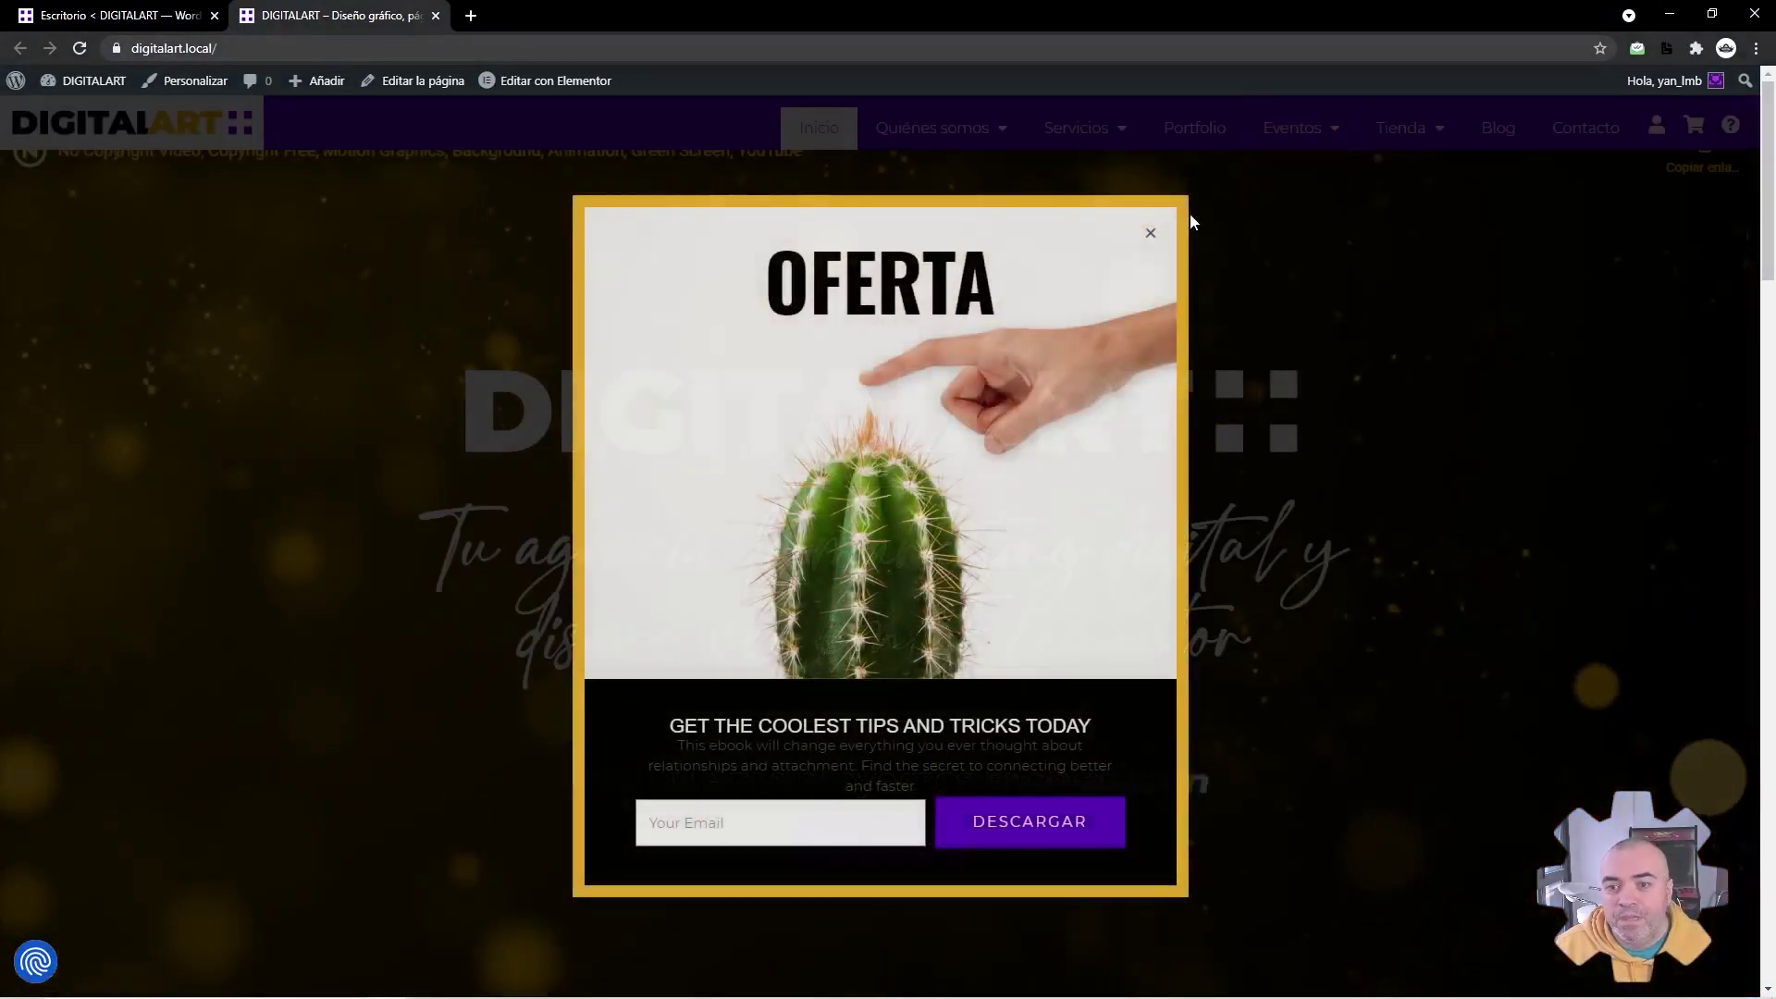
{"action": "left_click", "coordinate": [1149, 235]}
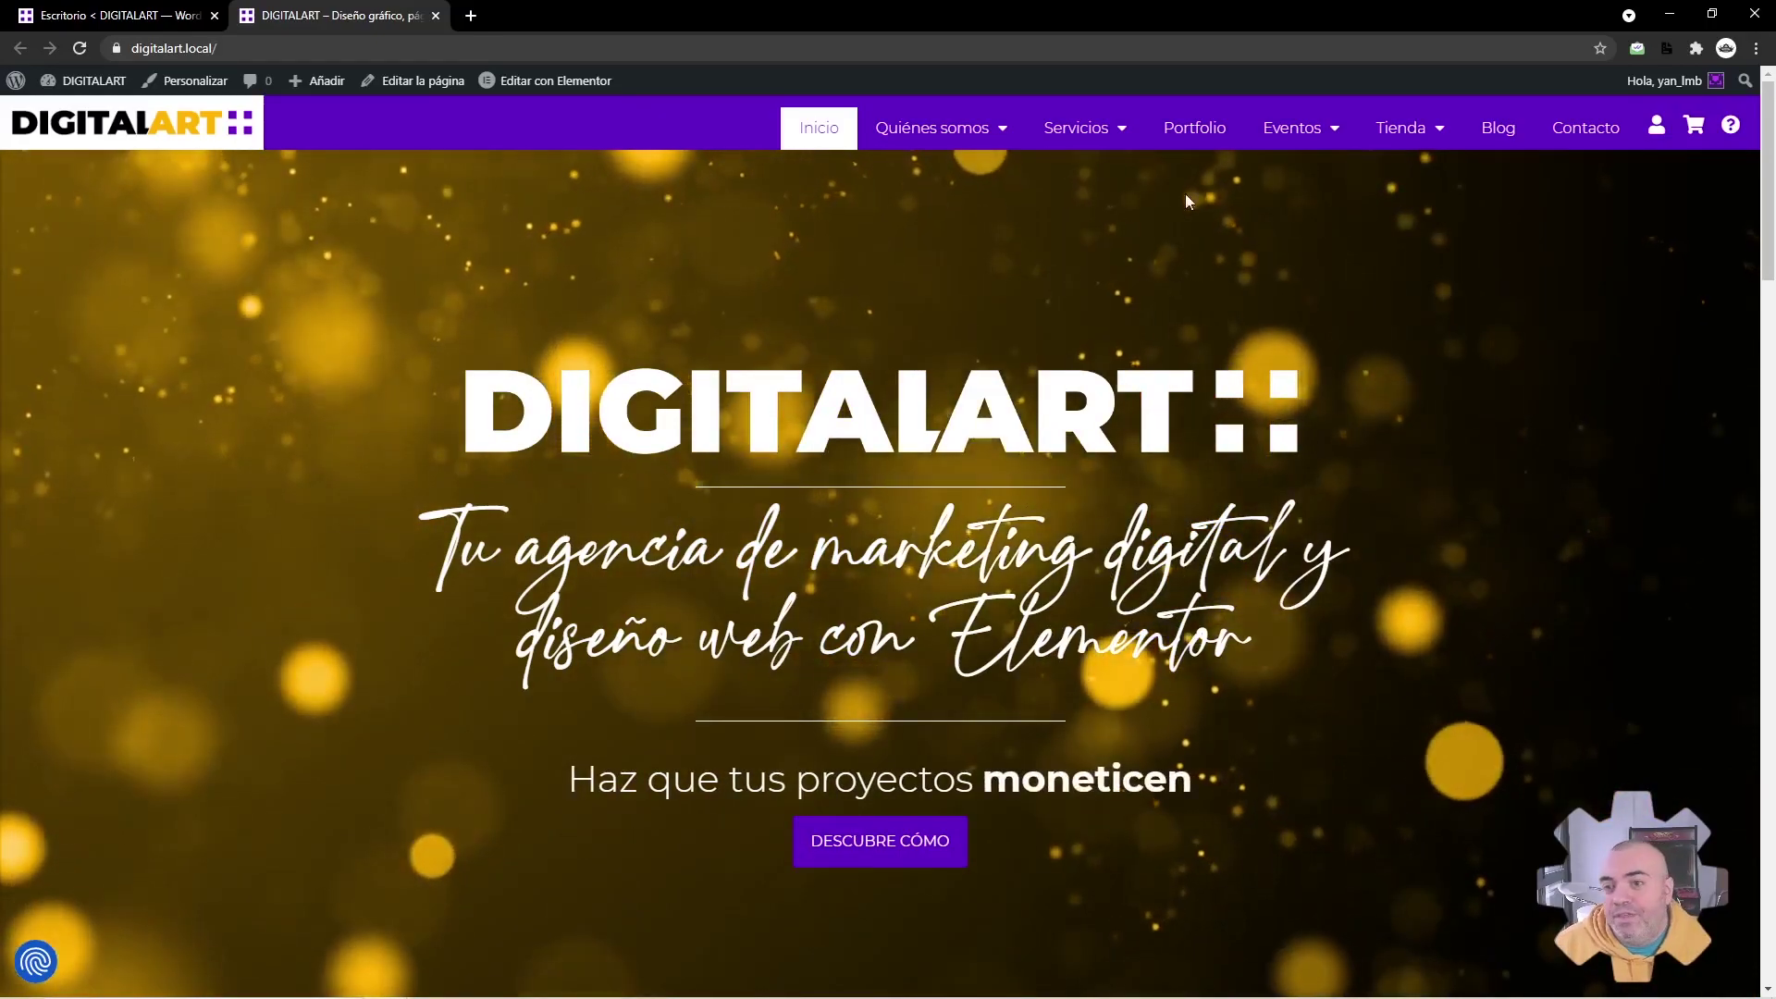
{"action": "left_click", "coordinate": [1280, 135]}
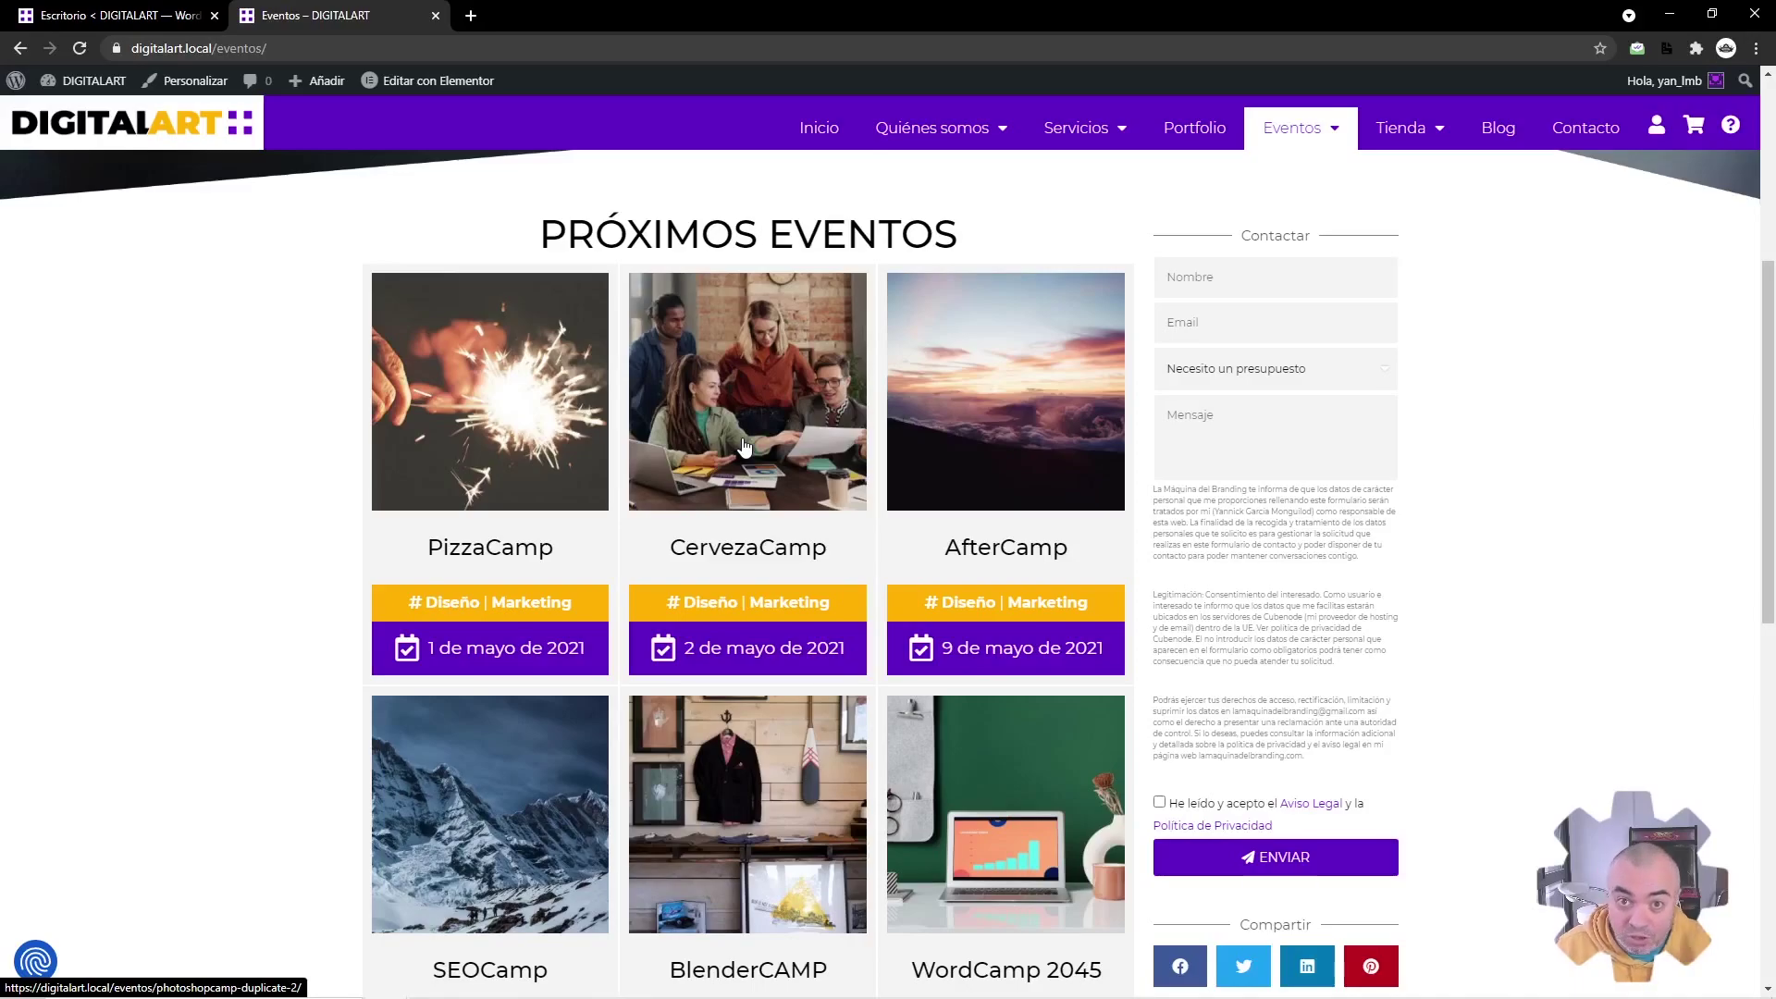
- From the WordPress dashboard, open the JetEngine Listings page and the existing BLOQUE EVENTO template in new tabs, and start a new listing item
{"action": "left_click", "coordinate": [120, 14]}
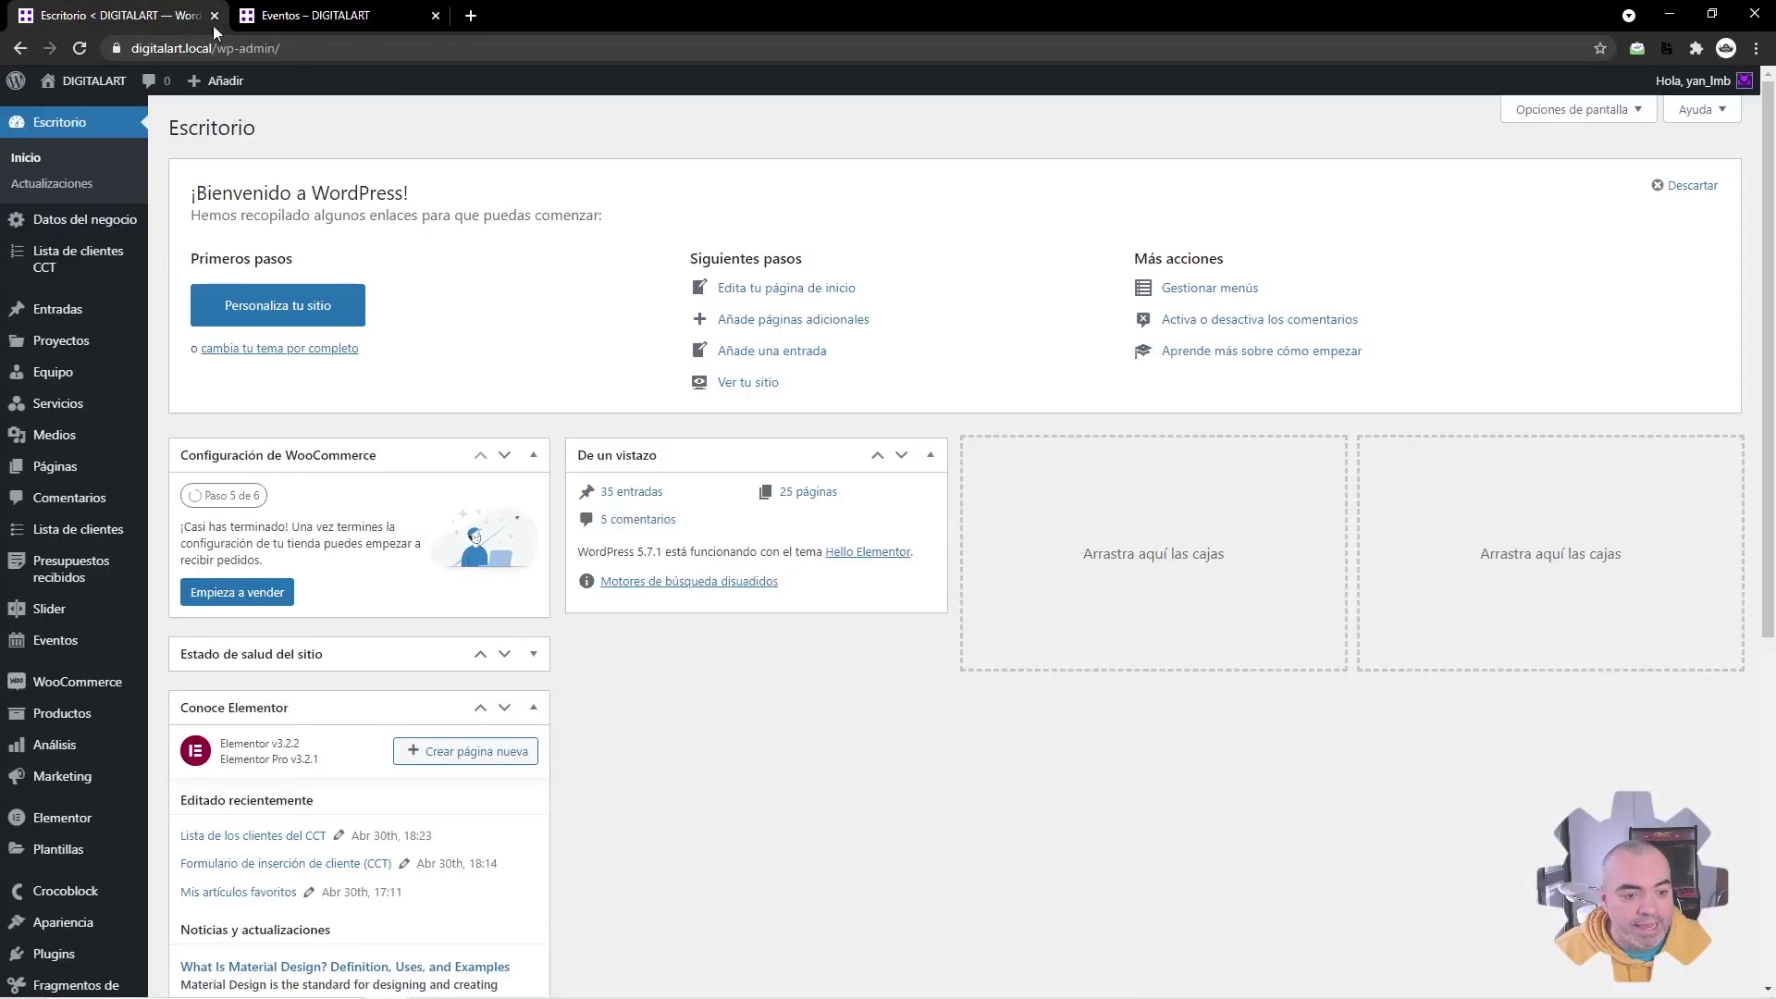
{"action": "scroll", "coordinate": [592, 424], "scroll_direction": "down", "scroll_amount": 5}
{"action": "mouse_move", "coordinate": [108, 908]}
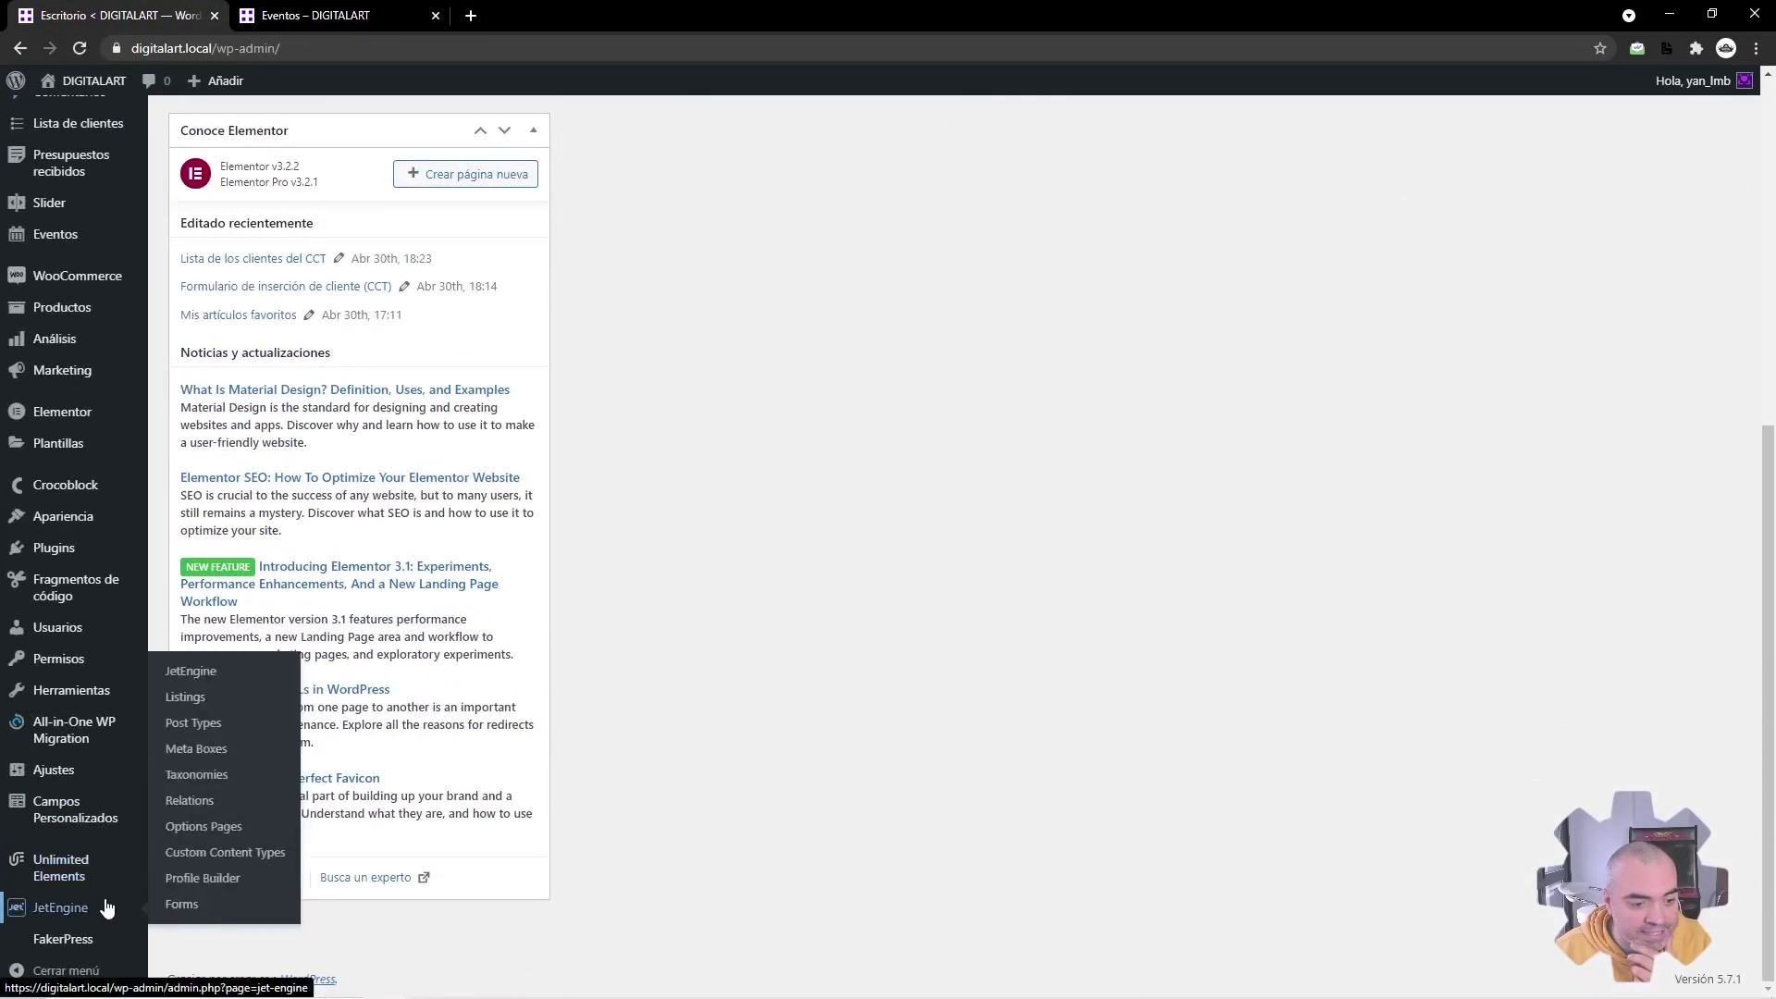
{"action": "middle_click", "coordinate": [243, 704]}
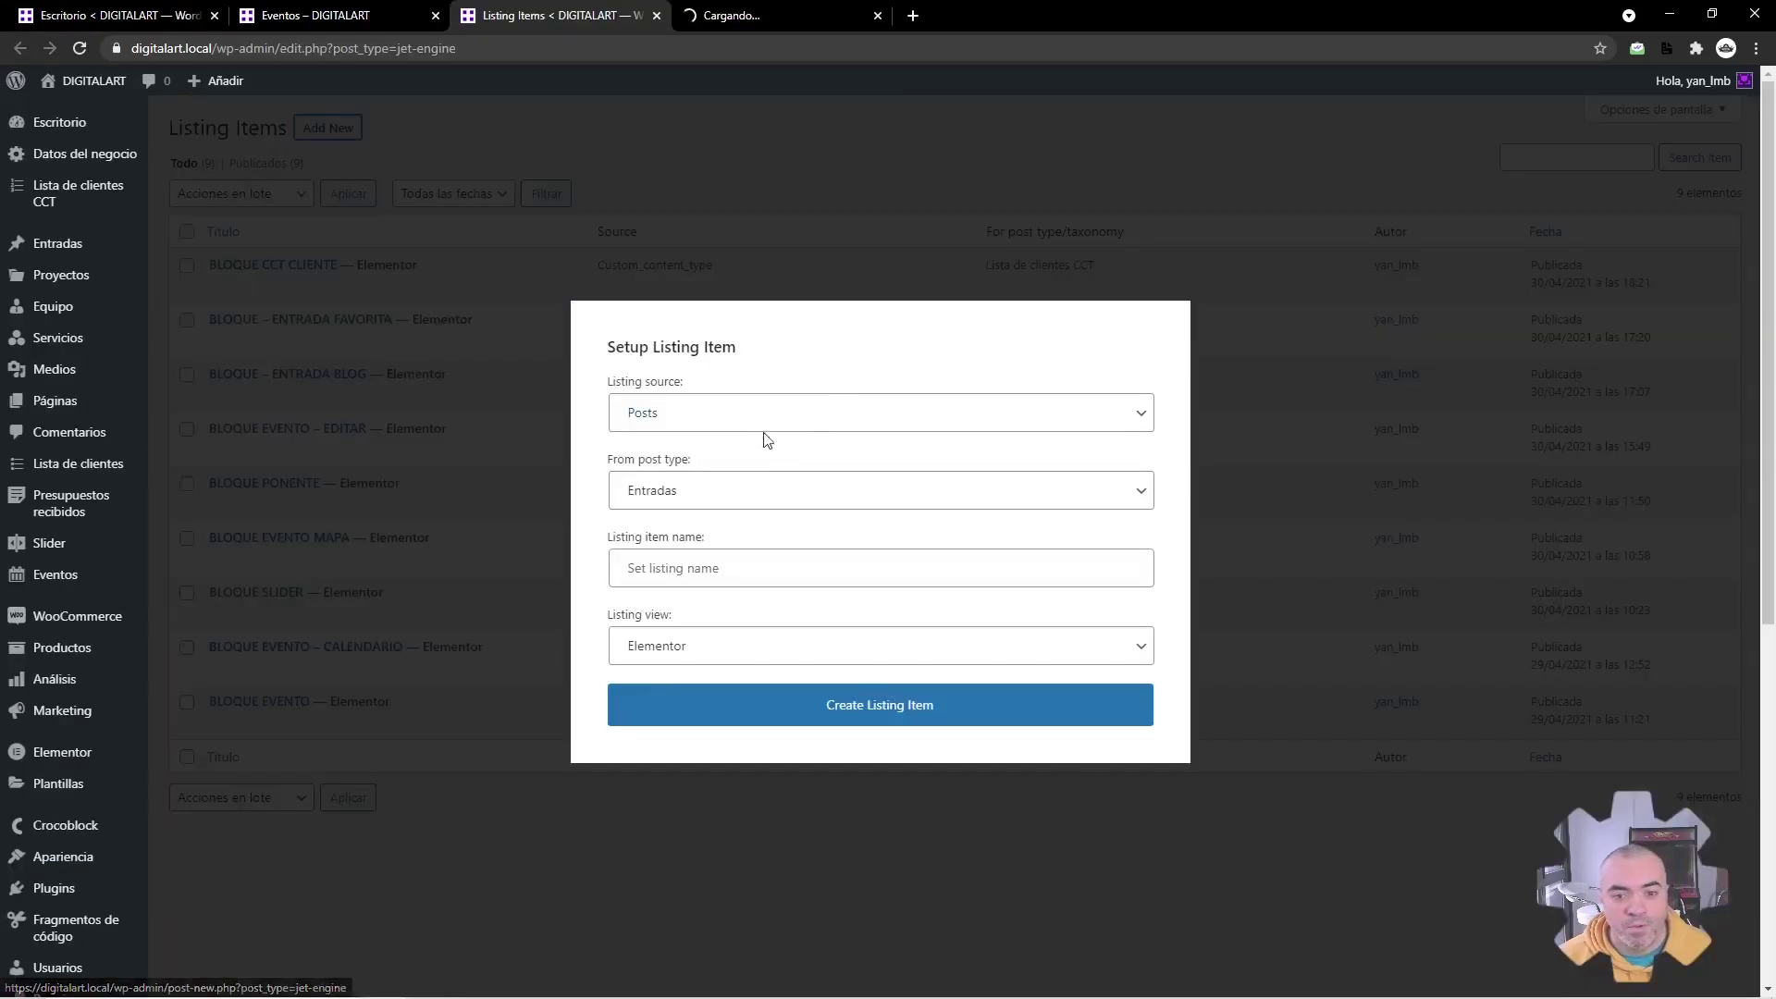
- Create an Elementor listing item named BLOQUE EVENTO GUAY with Posts as the source and Eventos as the post type
{"action": "left_click", "coordinate": [766, 427]}
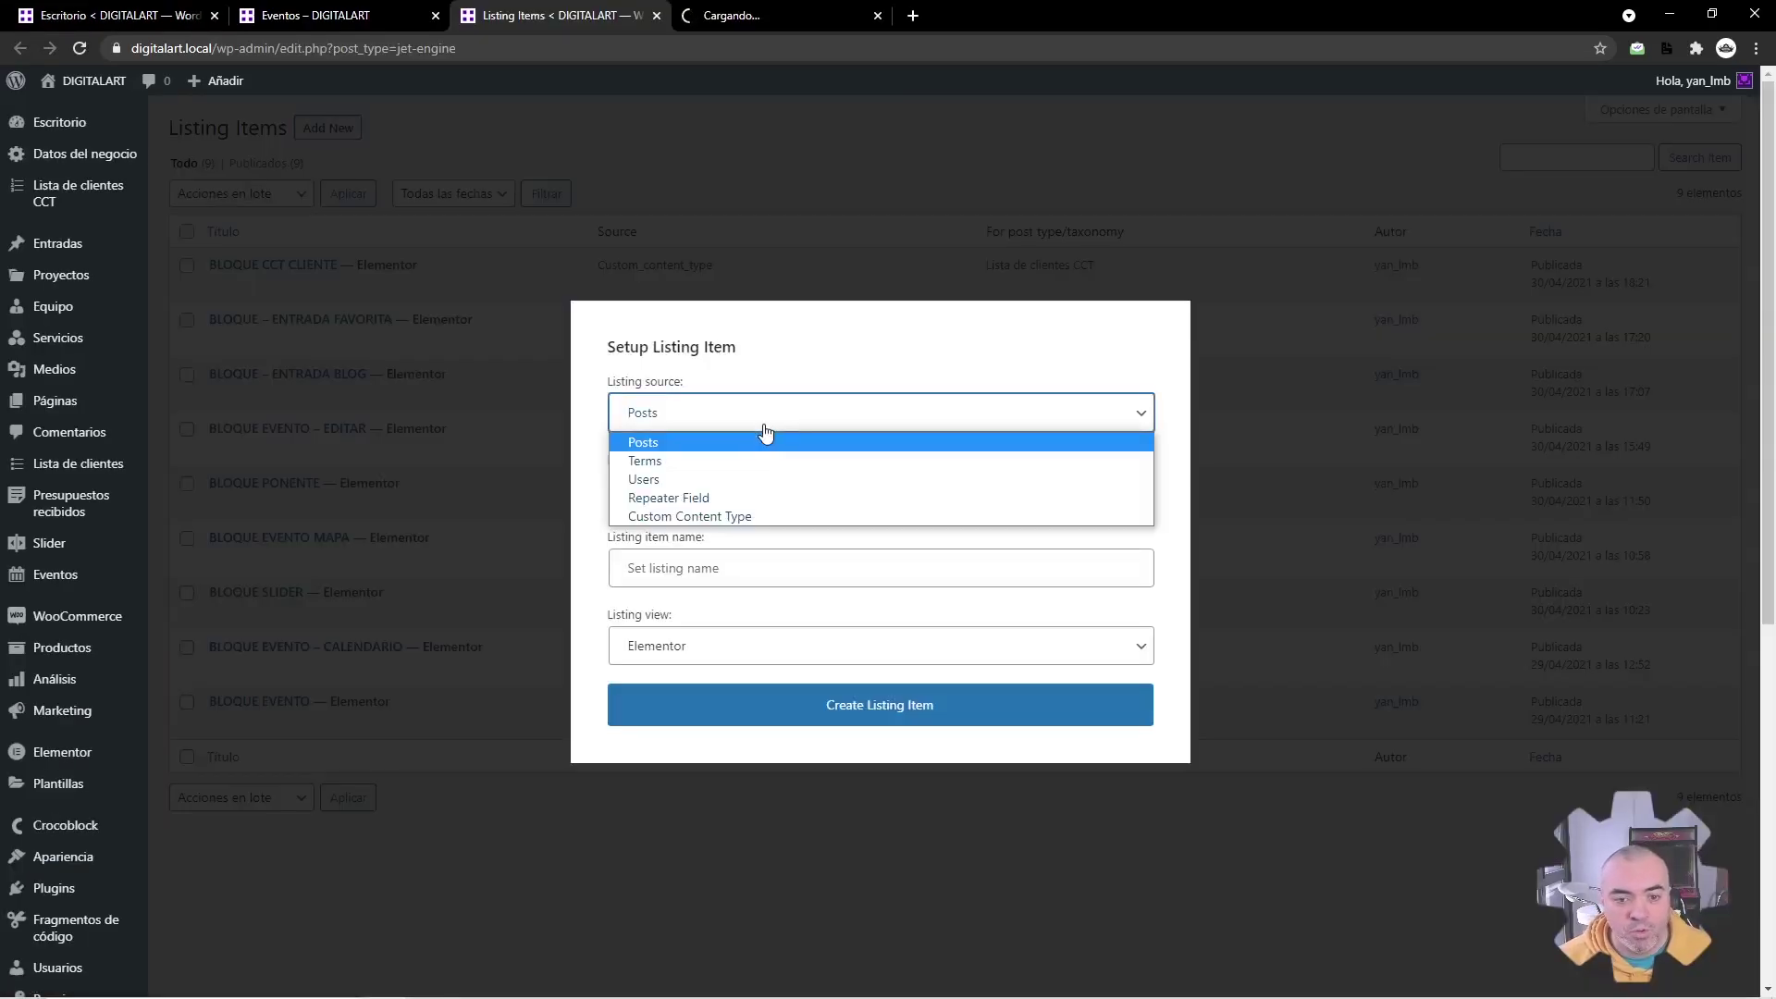
{"action": "key", "text": "Escape"}
{"action": "left_click", "coordinate": [708, 488]}
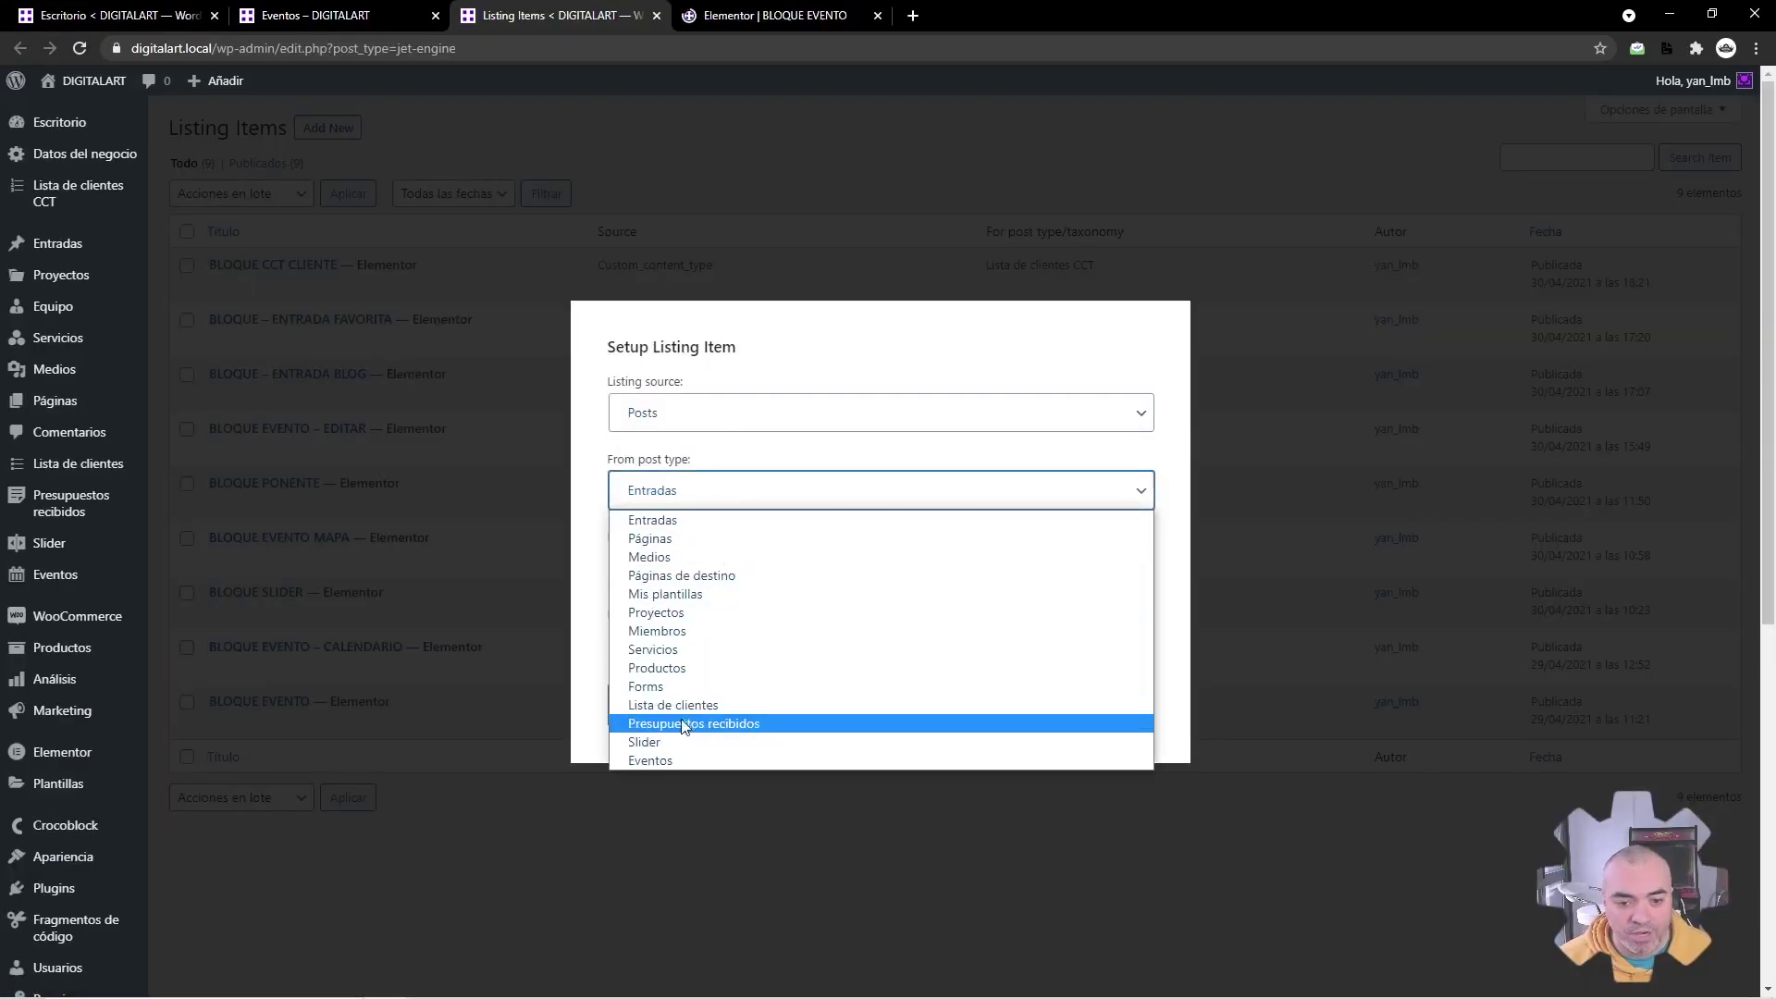
{"action": "left_click", "coordinate": [696, 745]}
{"action": "left_click", "coordinate": [737, 568]}
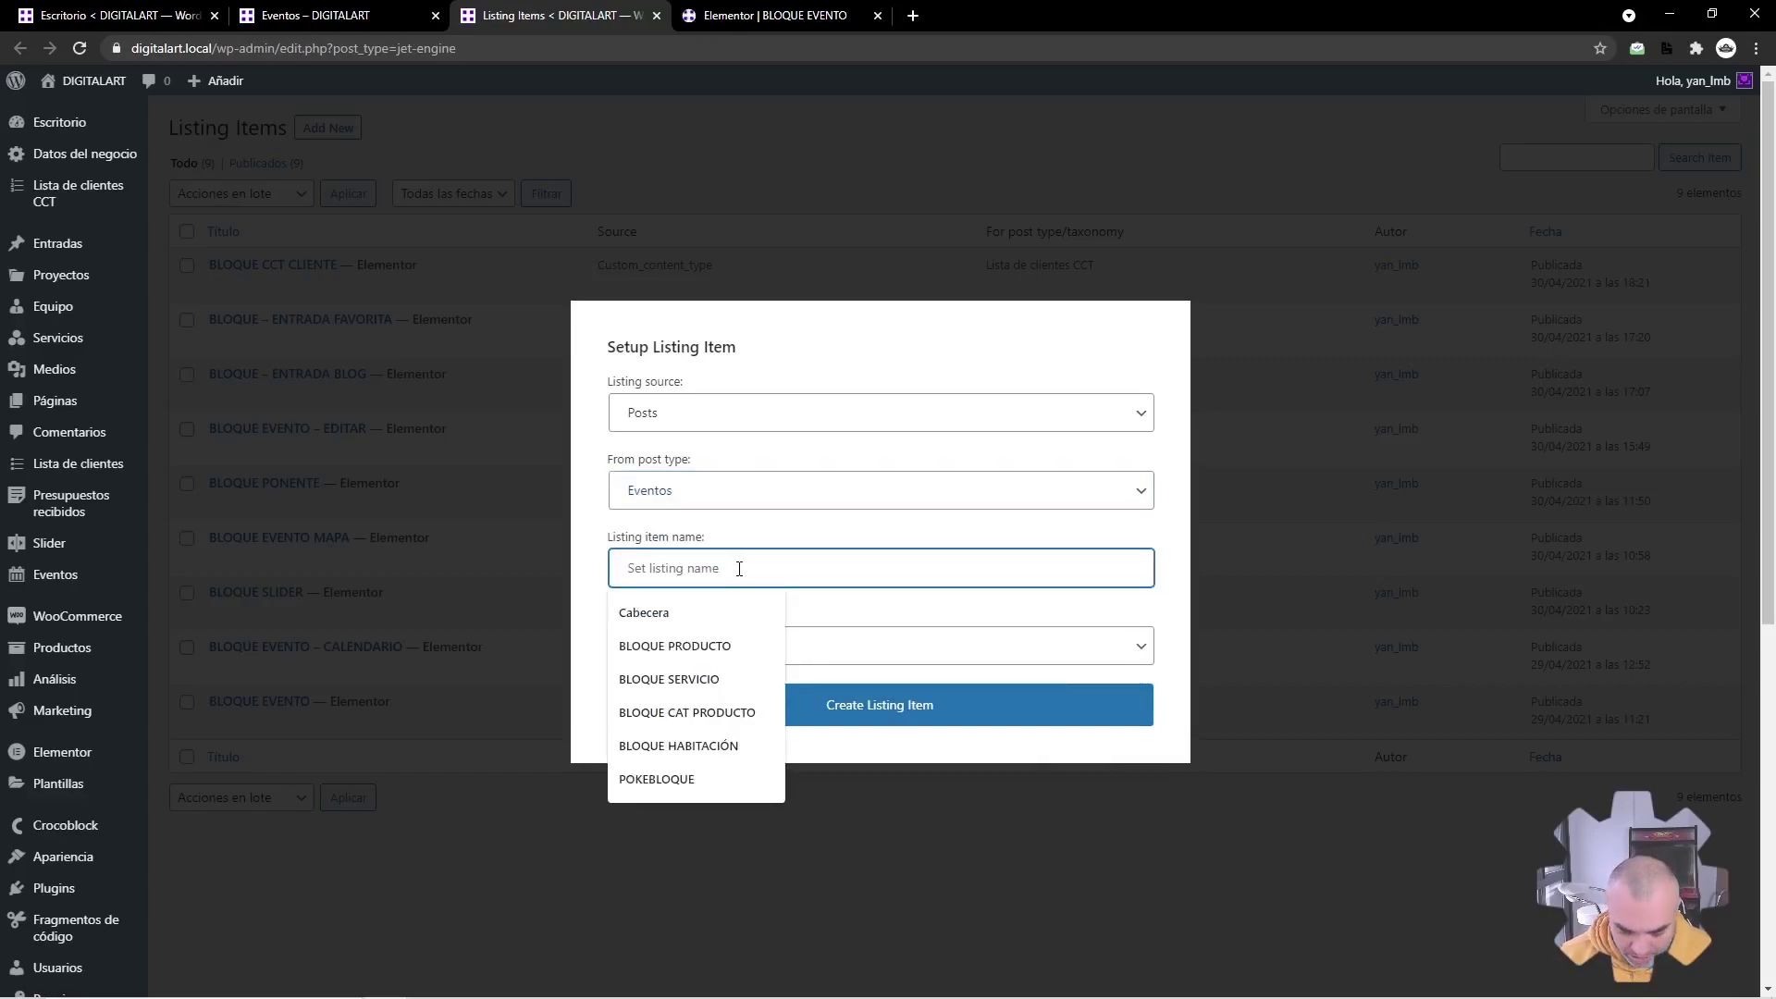
{"action": "type", "text": "BLOQUE EVENTO GUAY"}
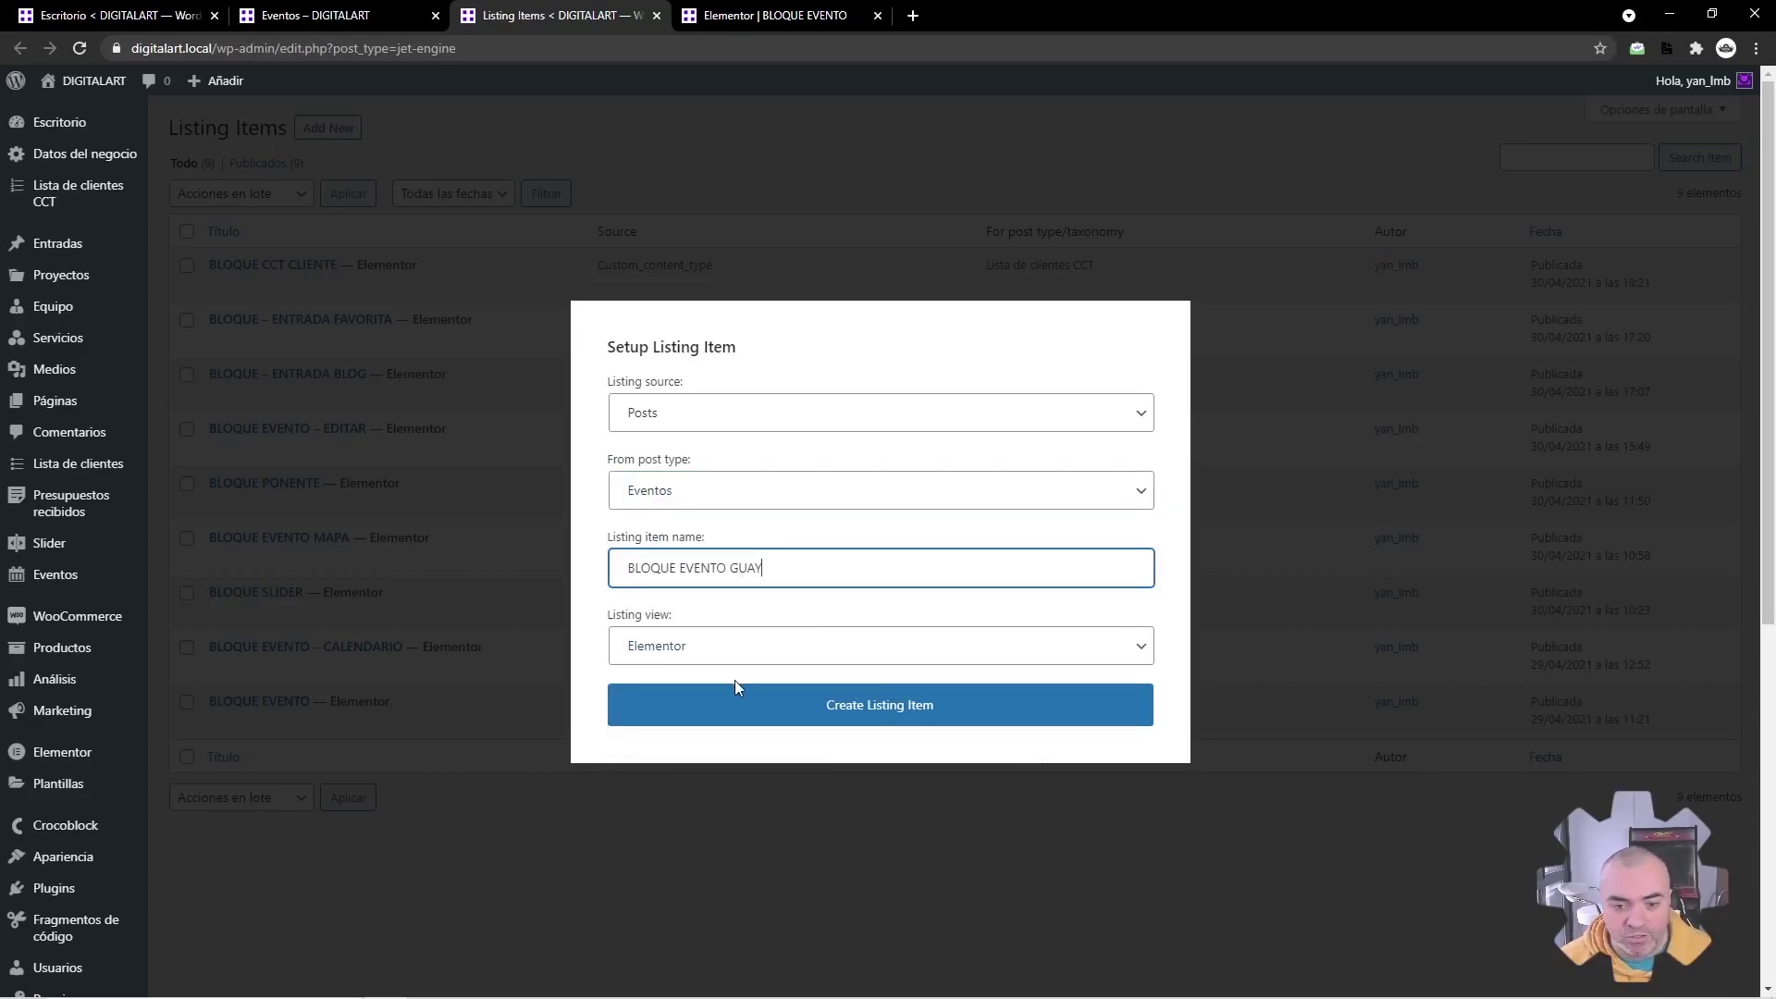
{"action": "left_click", "coordinate": [737, 704]}
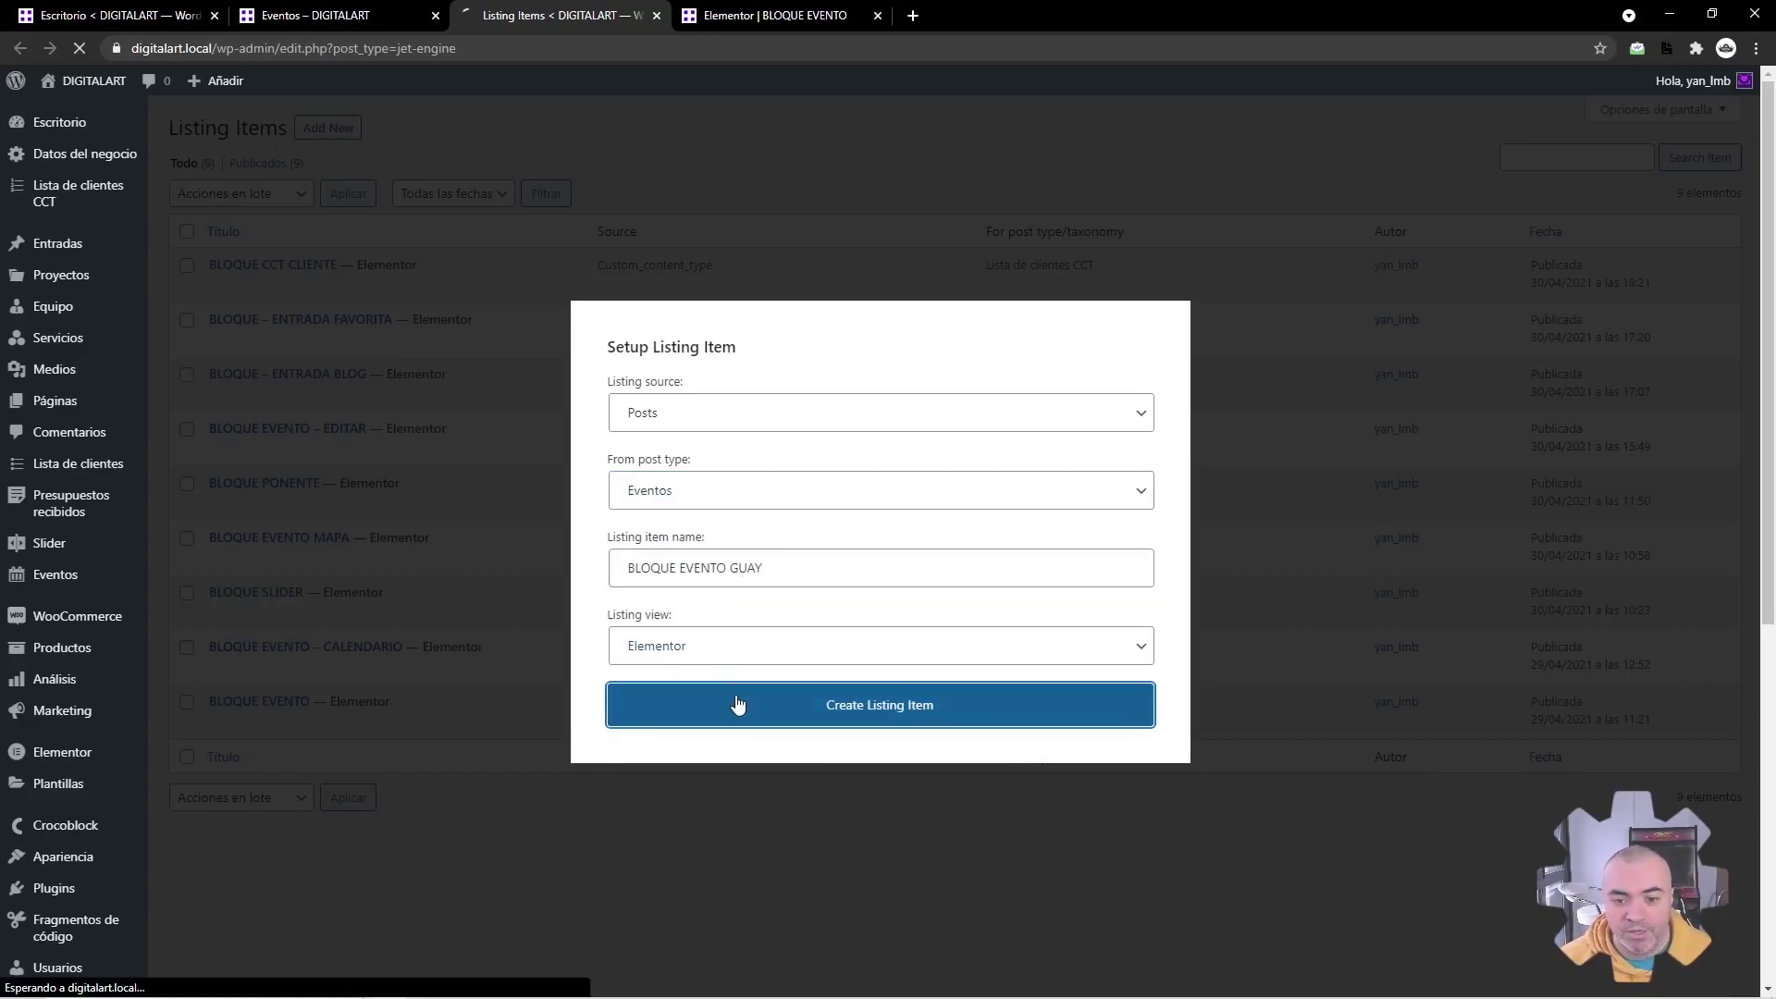
- Copy all the content of BLOQUE EVENTO into the new BLOQUE EVENTO GUAY template and close the original
{"action": "key", "text": "ctrl+Tab"}
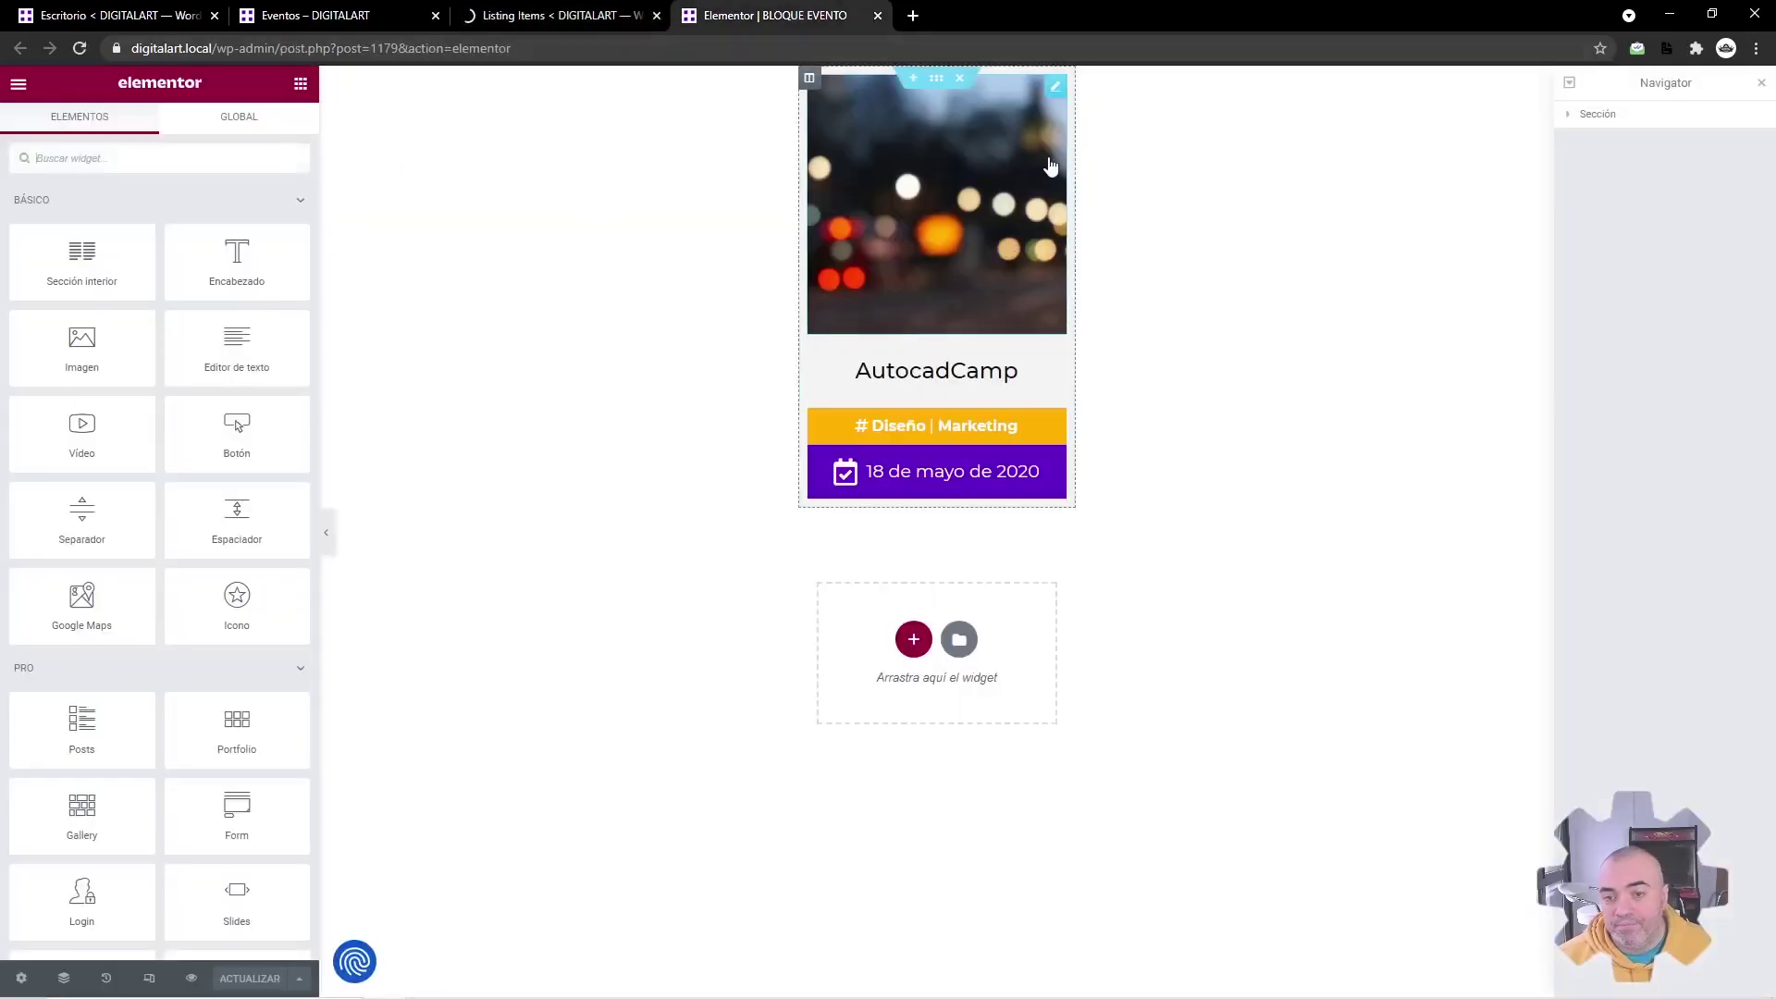
{"action": "right_click", "coordinate": [837, 639]}
{"action": "left_click", "coordinate": [864, 685]}
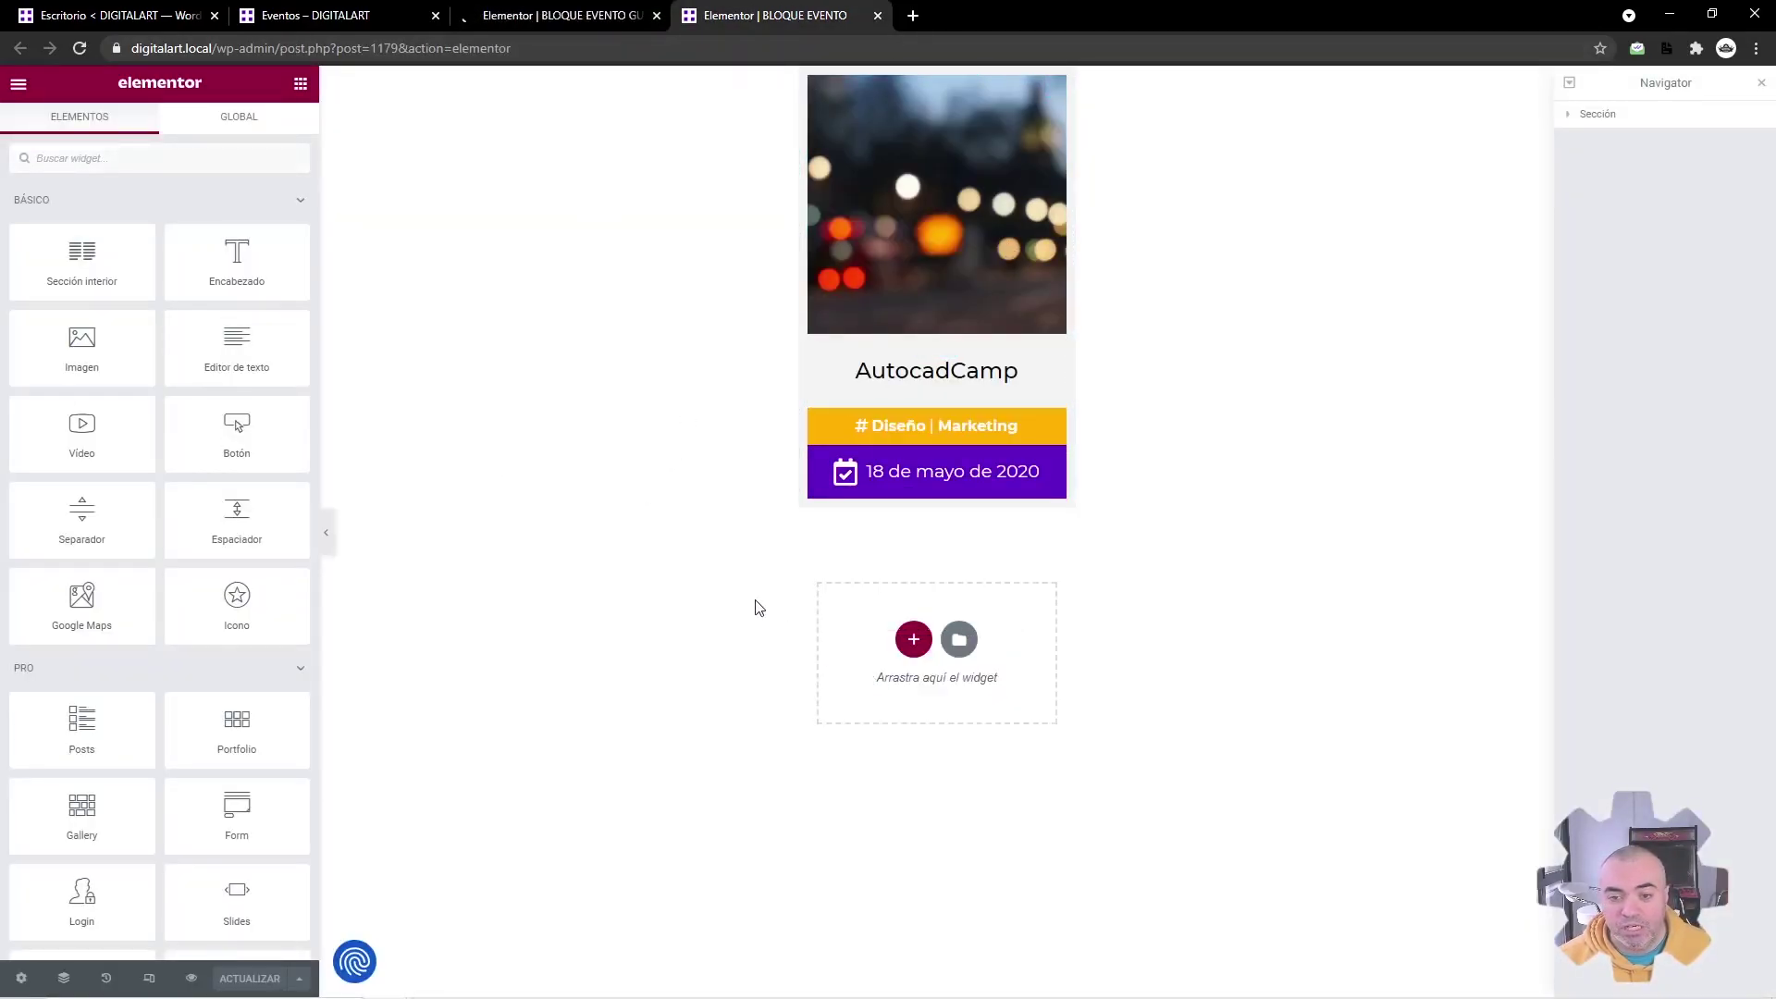
{"action": "left_click", "coordinate": [627, 7]}
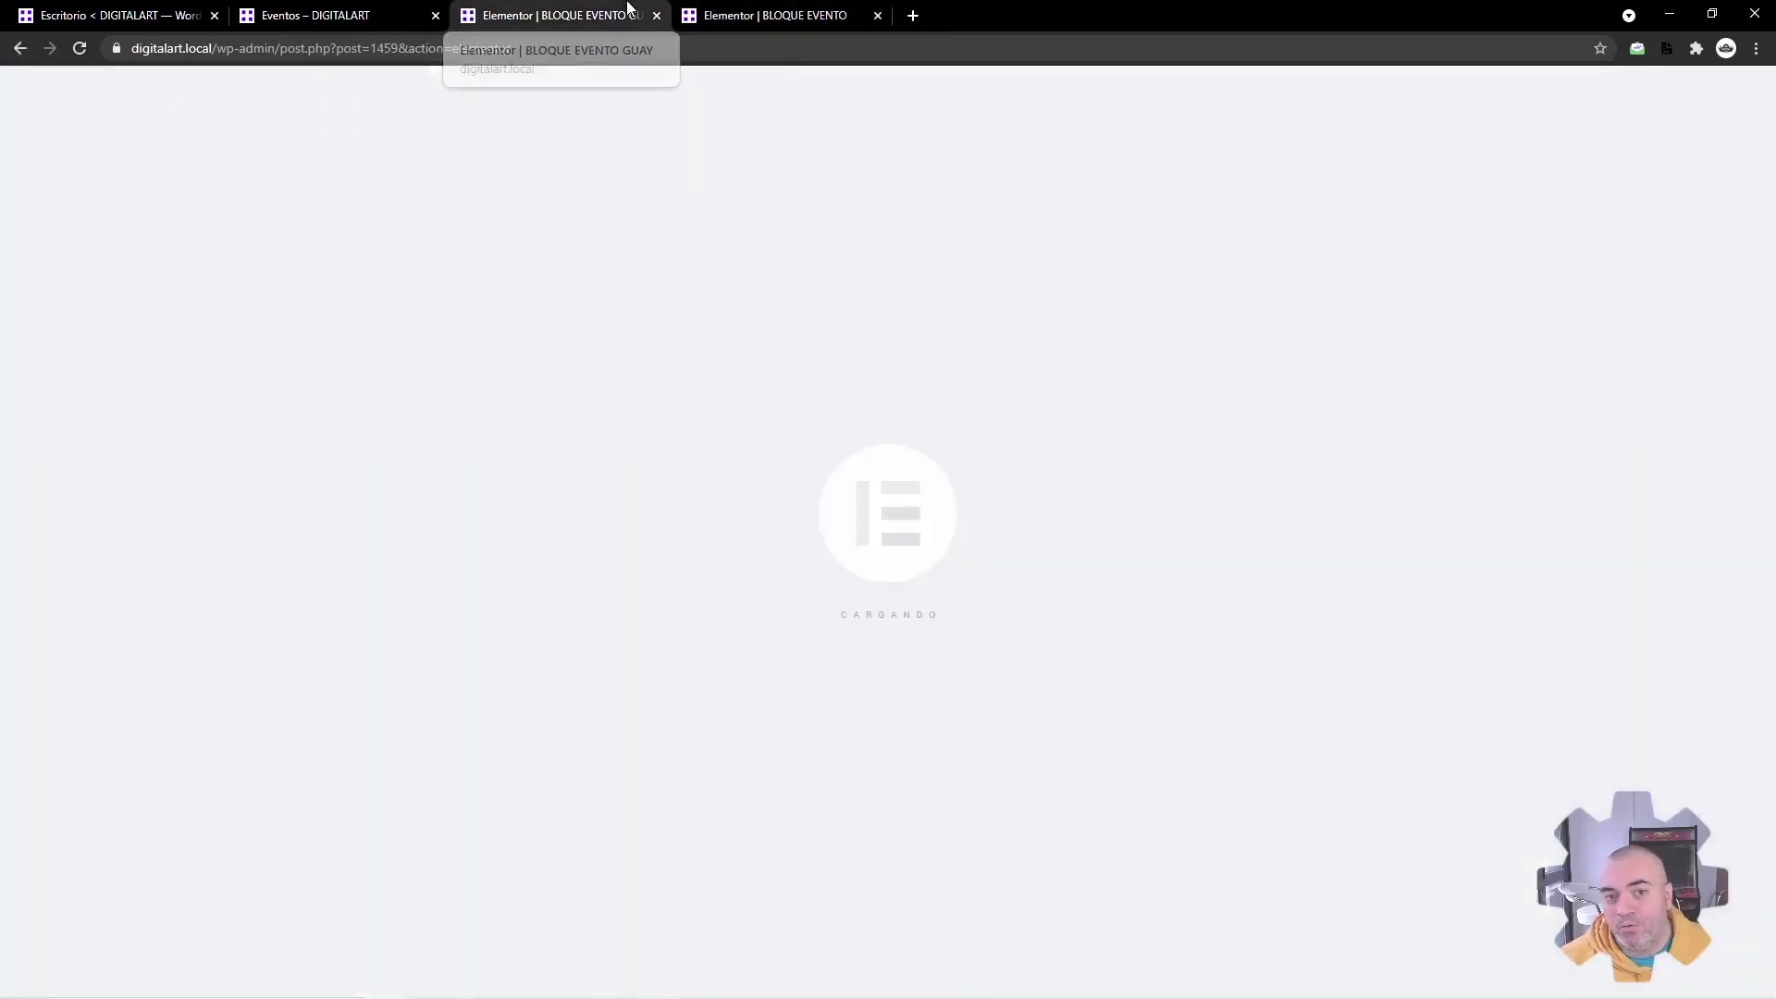
{"action": "middle_click", "coordinate": [786, 12]}
{"action": "right_click", "coordinate": [717, 209]}
{"action": "left_click", "coordinate": [717, 209]}
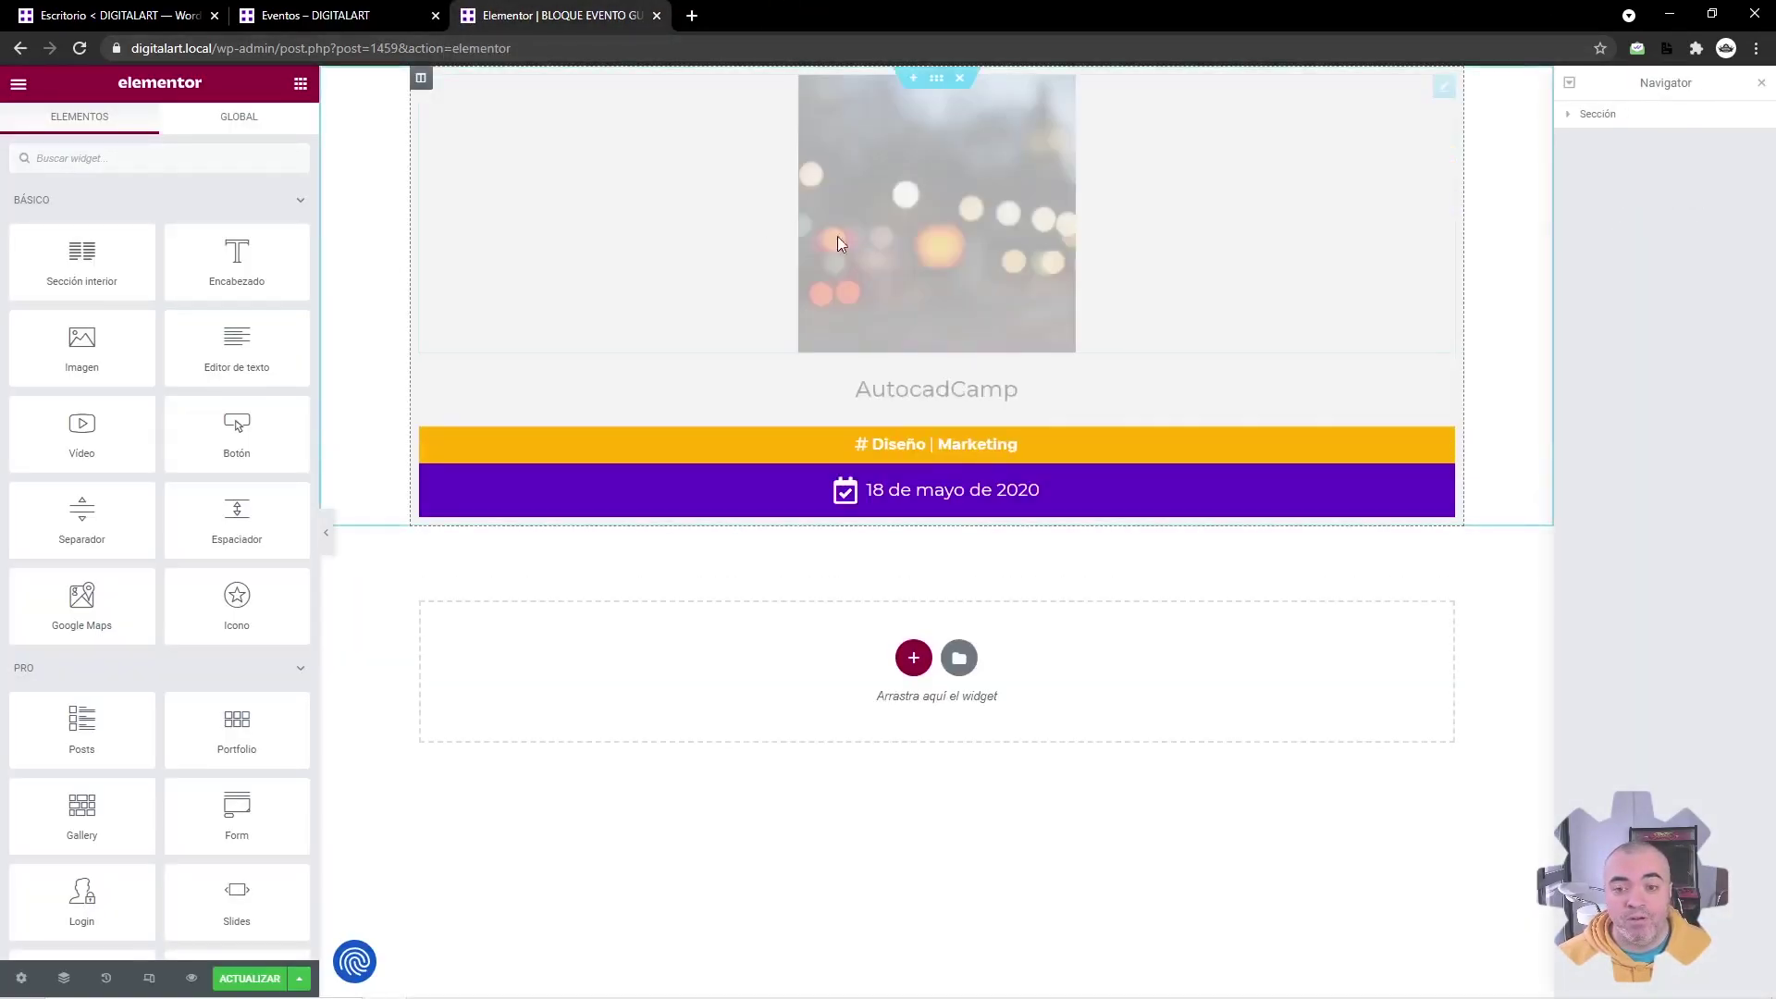
{"action": "left_click", "coordinate": [941, 78]}
{"action": "left_click", "coordinate": [159, 129]}
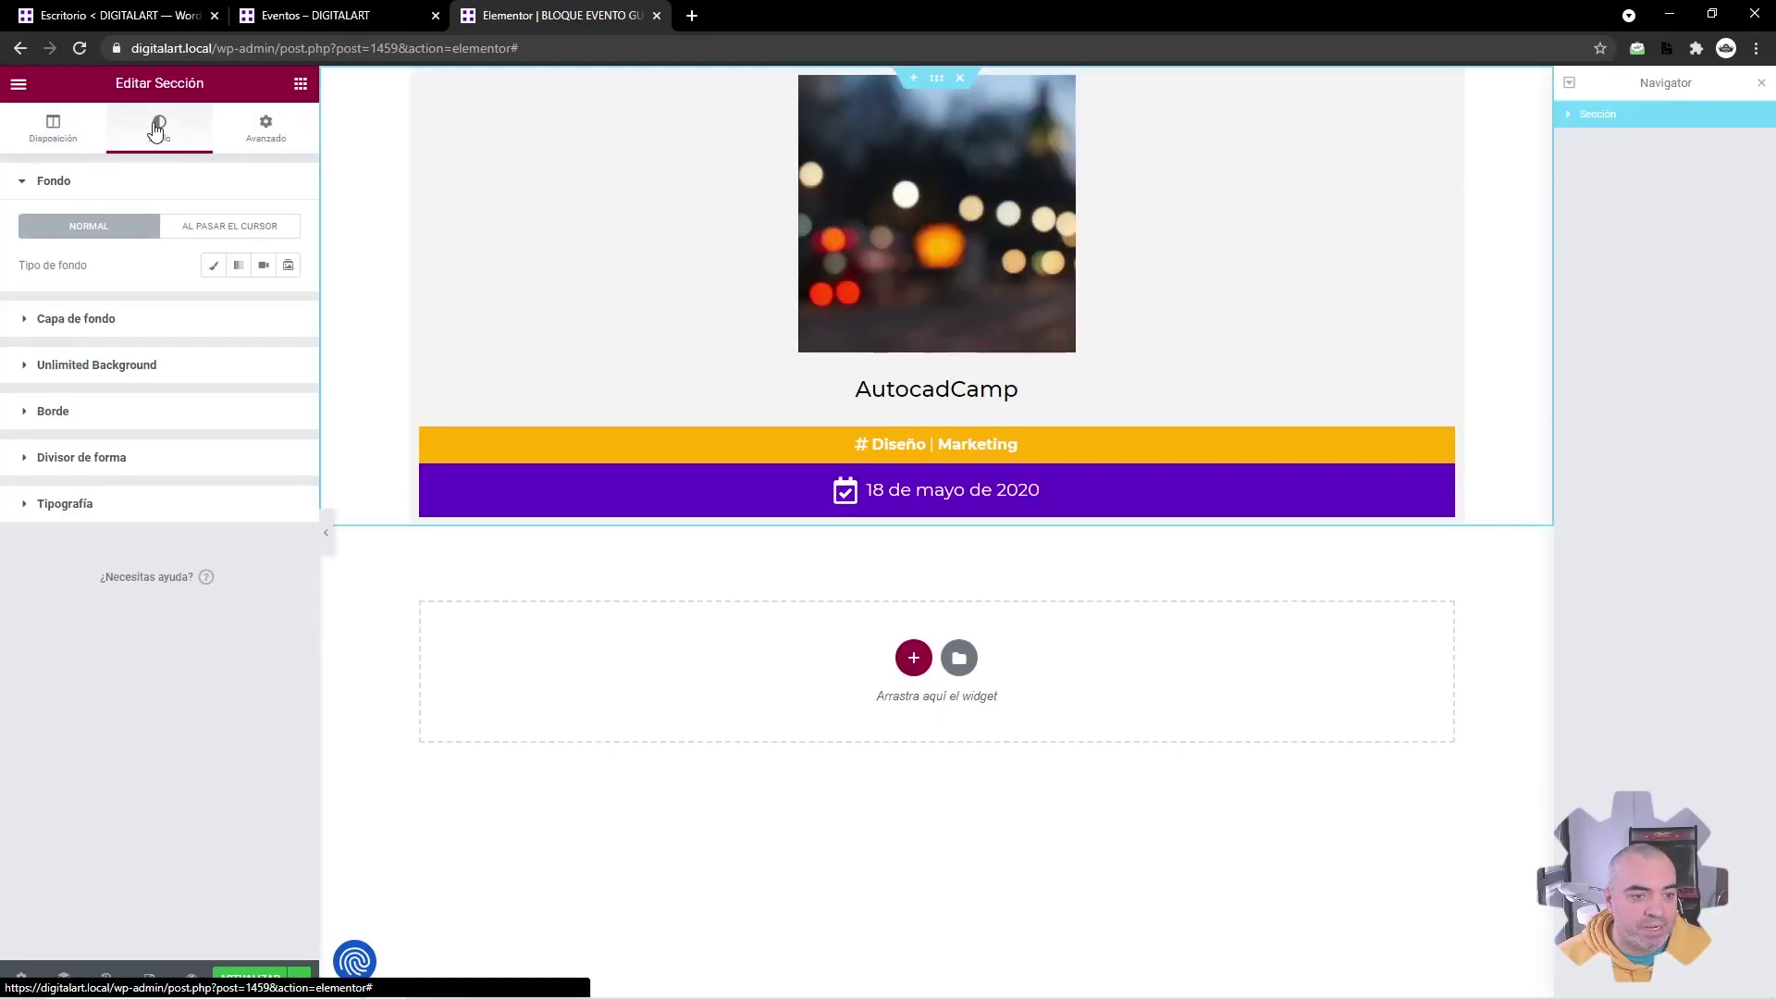
{"action": "left_click", "coordinate": [219, 268]}
{"action": "left_click", "coordinate": [286, 306]}
{"action": "left_click", "coordinate": [179, 384]}
{"action": "left_click_drag", "start_coordinate": [179, 384], "coordinate": [187, 387]}
{"action": "left_click", "coordinate": [237, 339]}
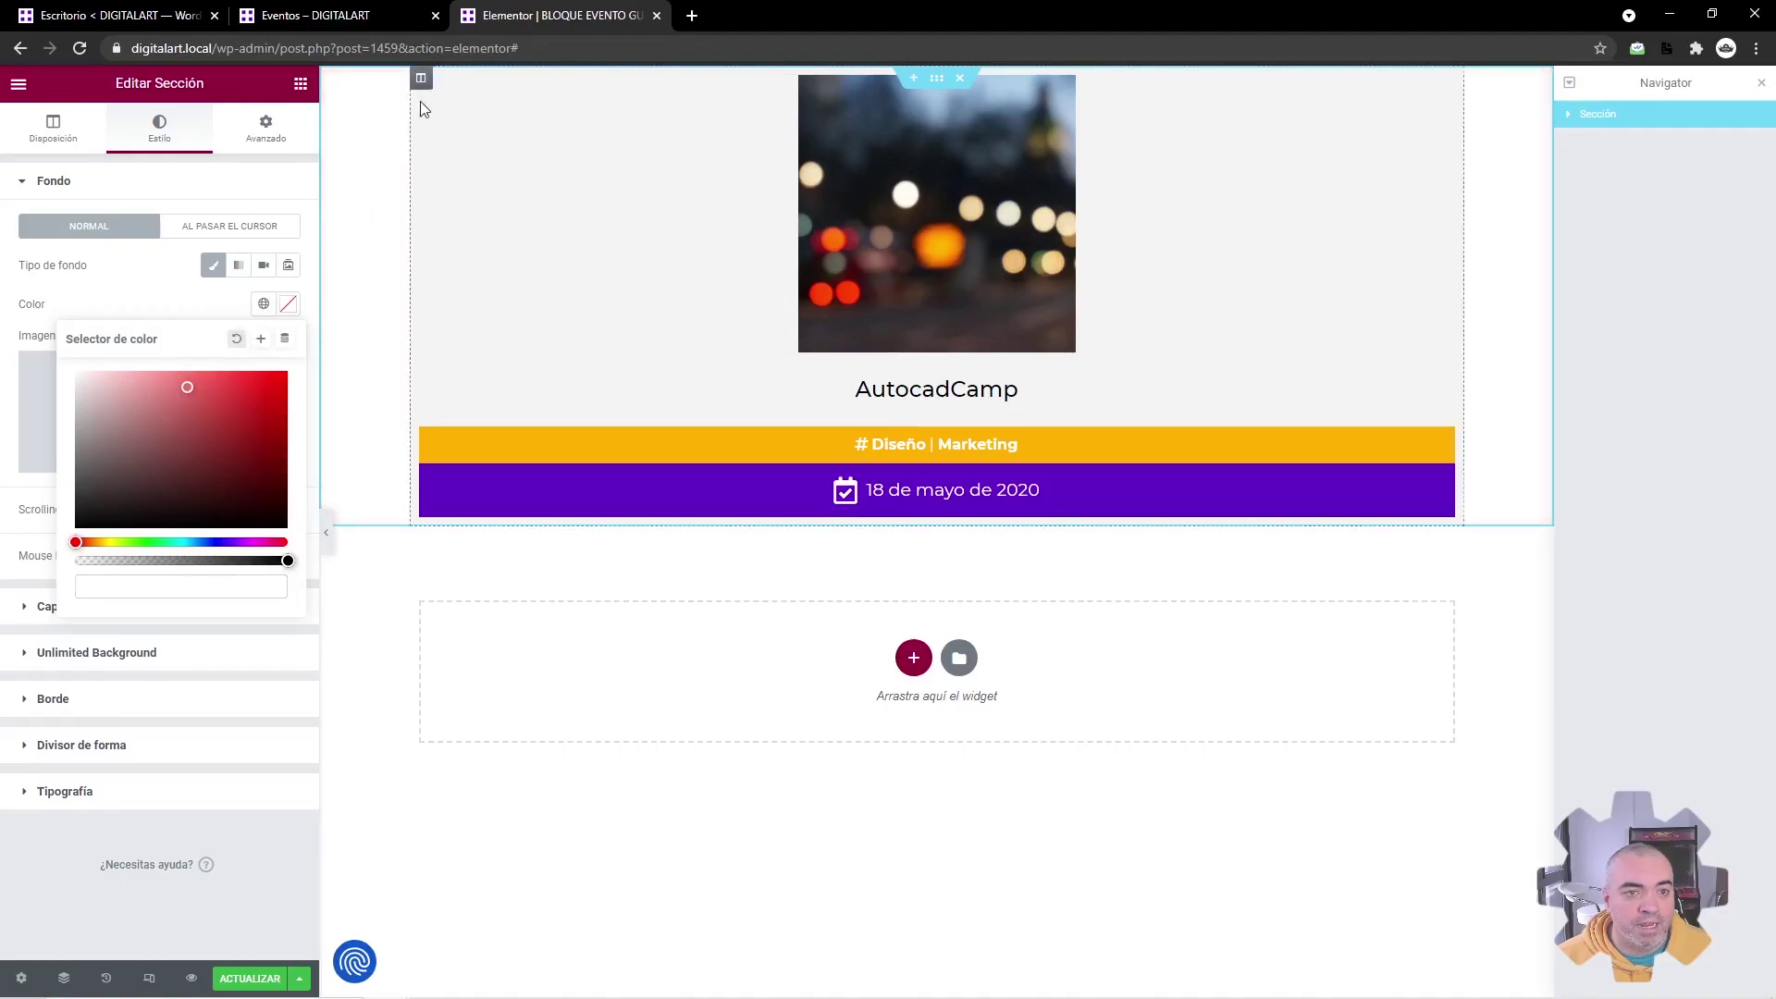
- Change the event card column's background color to a muted grayish green
{"action": "left_click", "coordinate": [421, 80]}
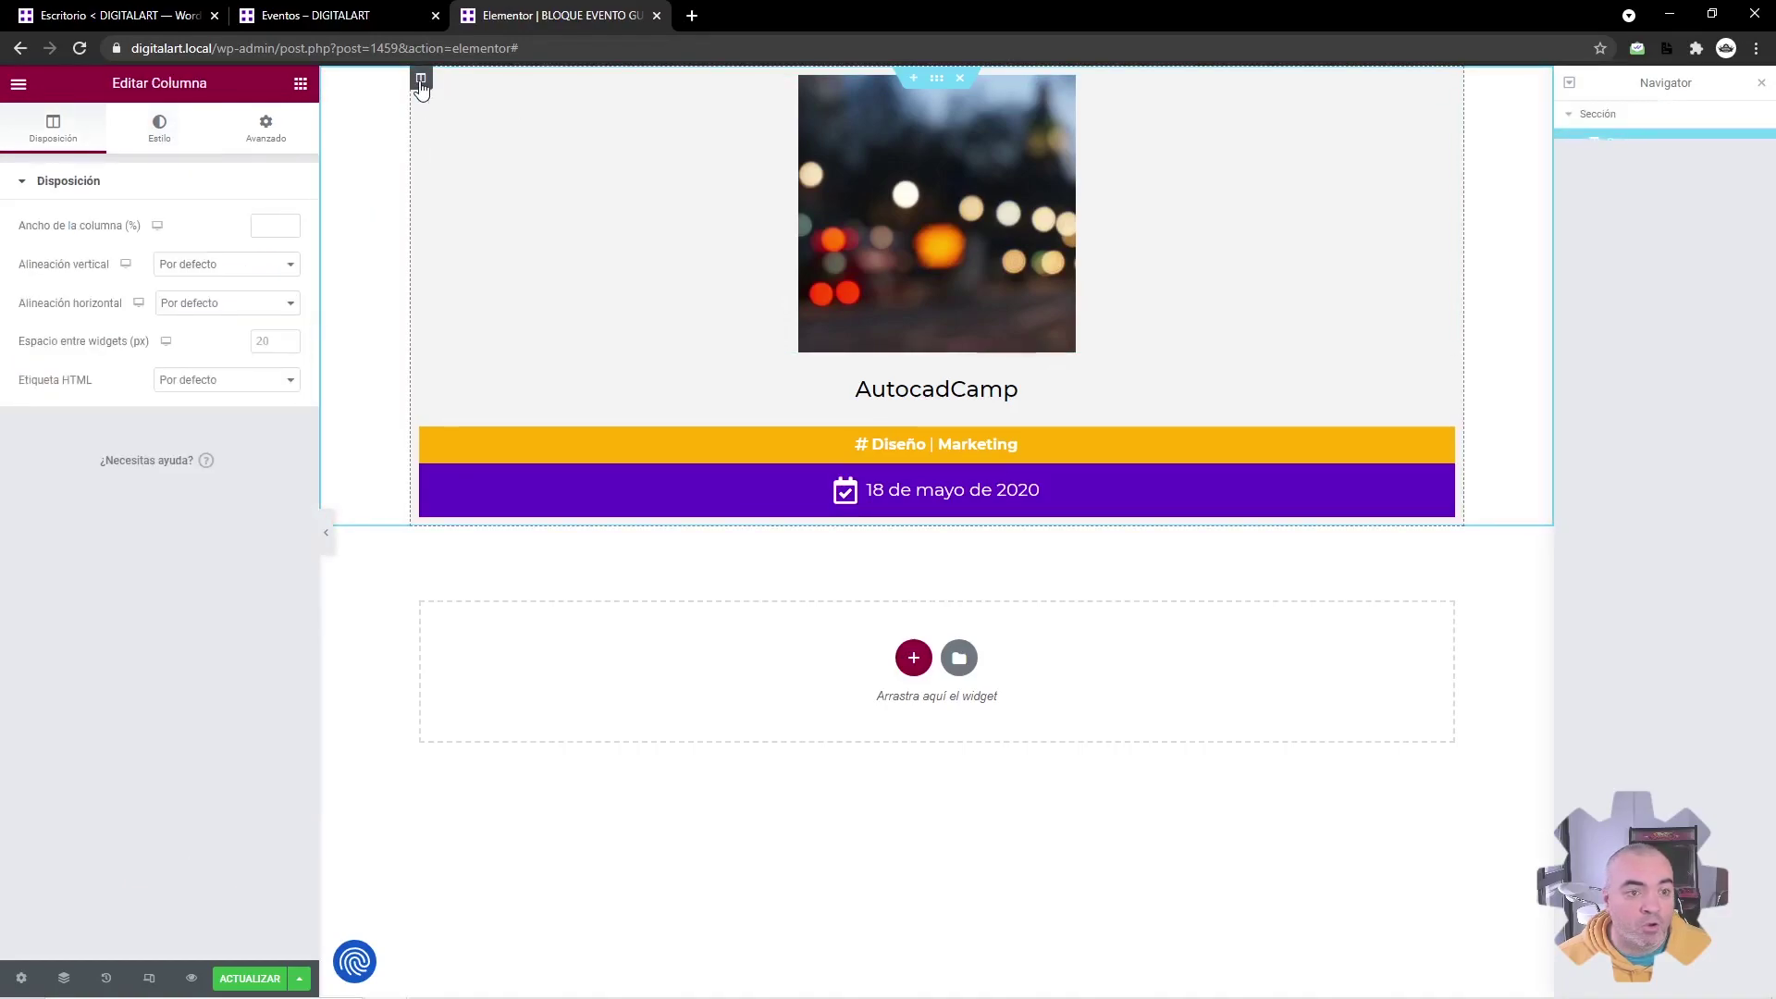
{"action": "left_click", "coordinate": [167, 137]}
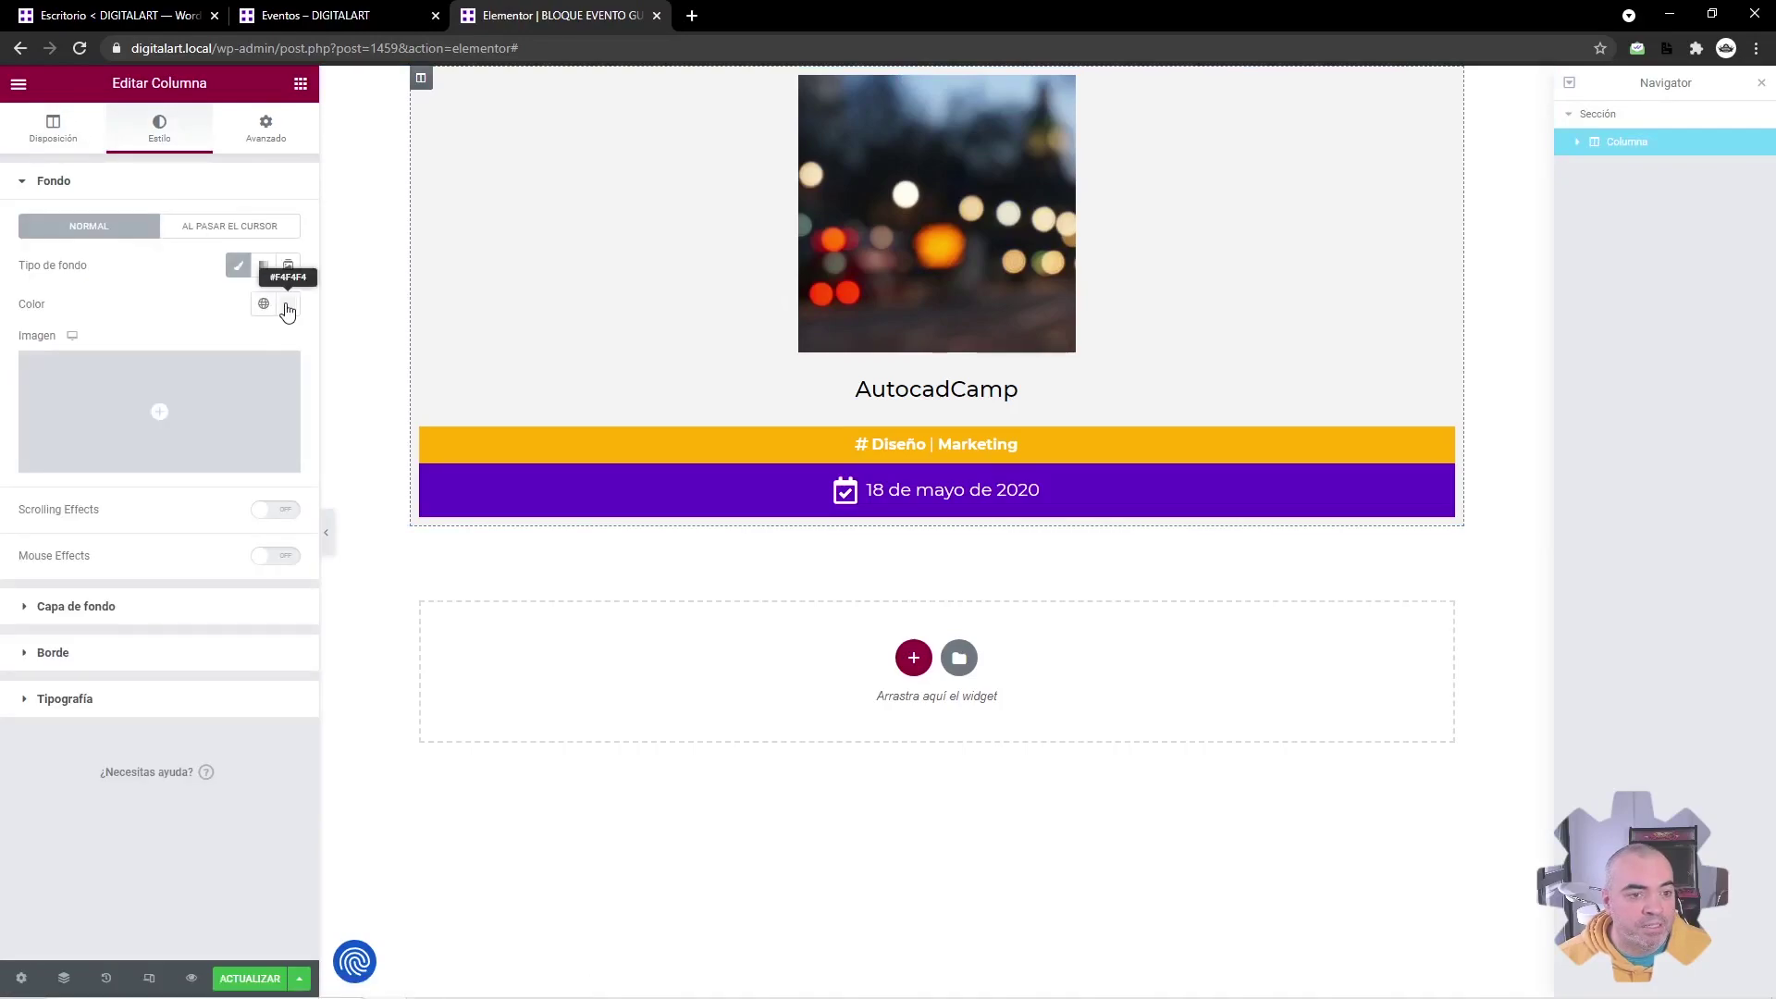
{"action": "left_click", "coordinate": [266, 306]}
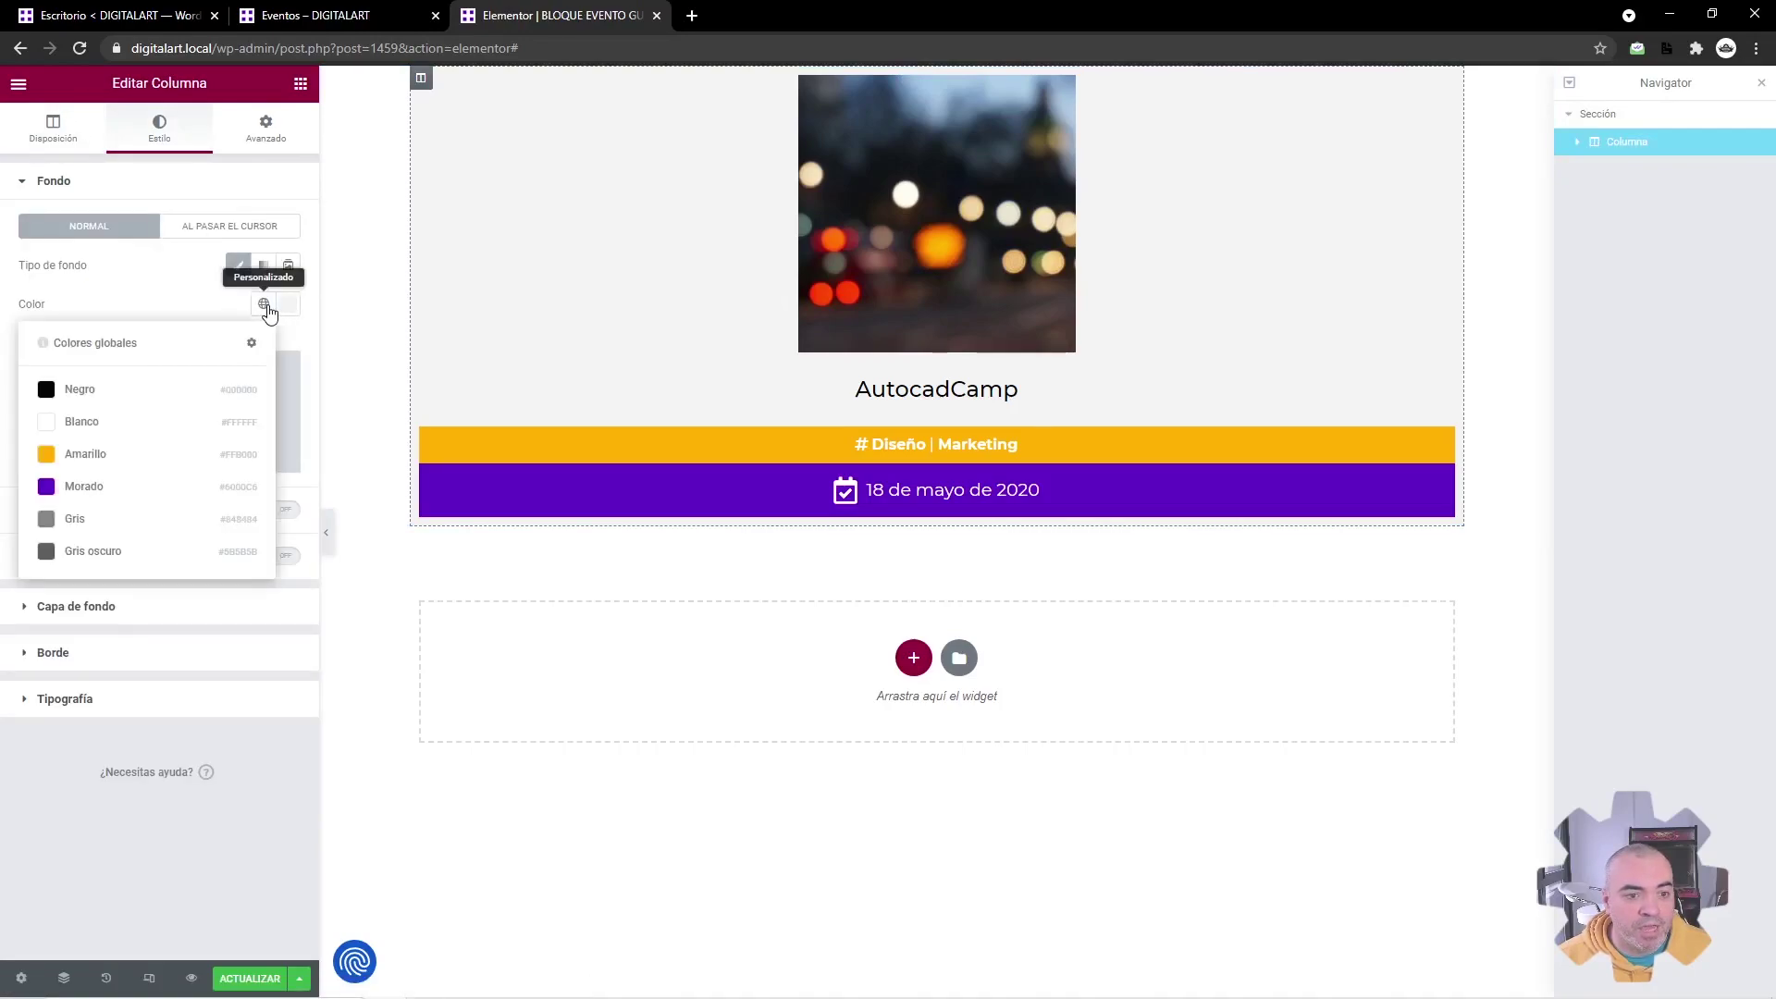
{"action": "left_click", "coordinate": [288, 303]}
{"action": "left_click", "coordinate": [162, 541]}
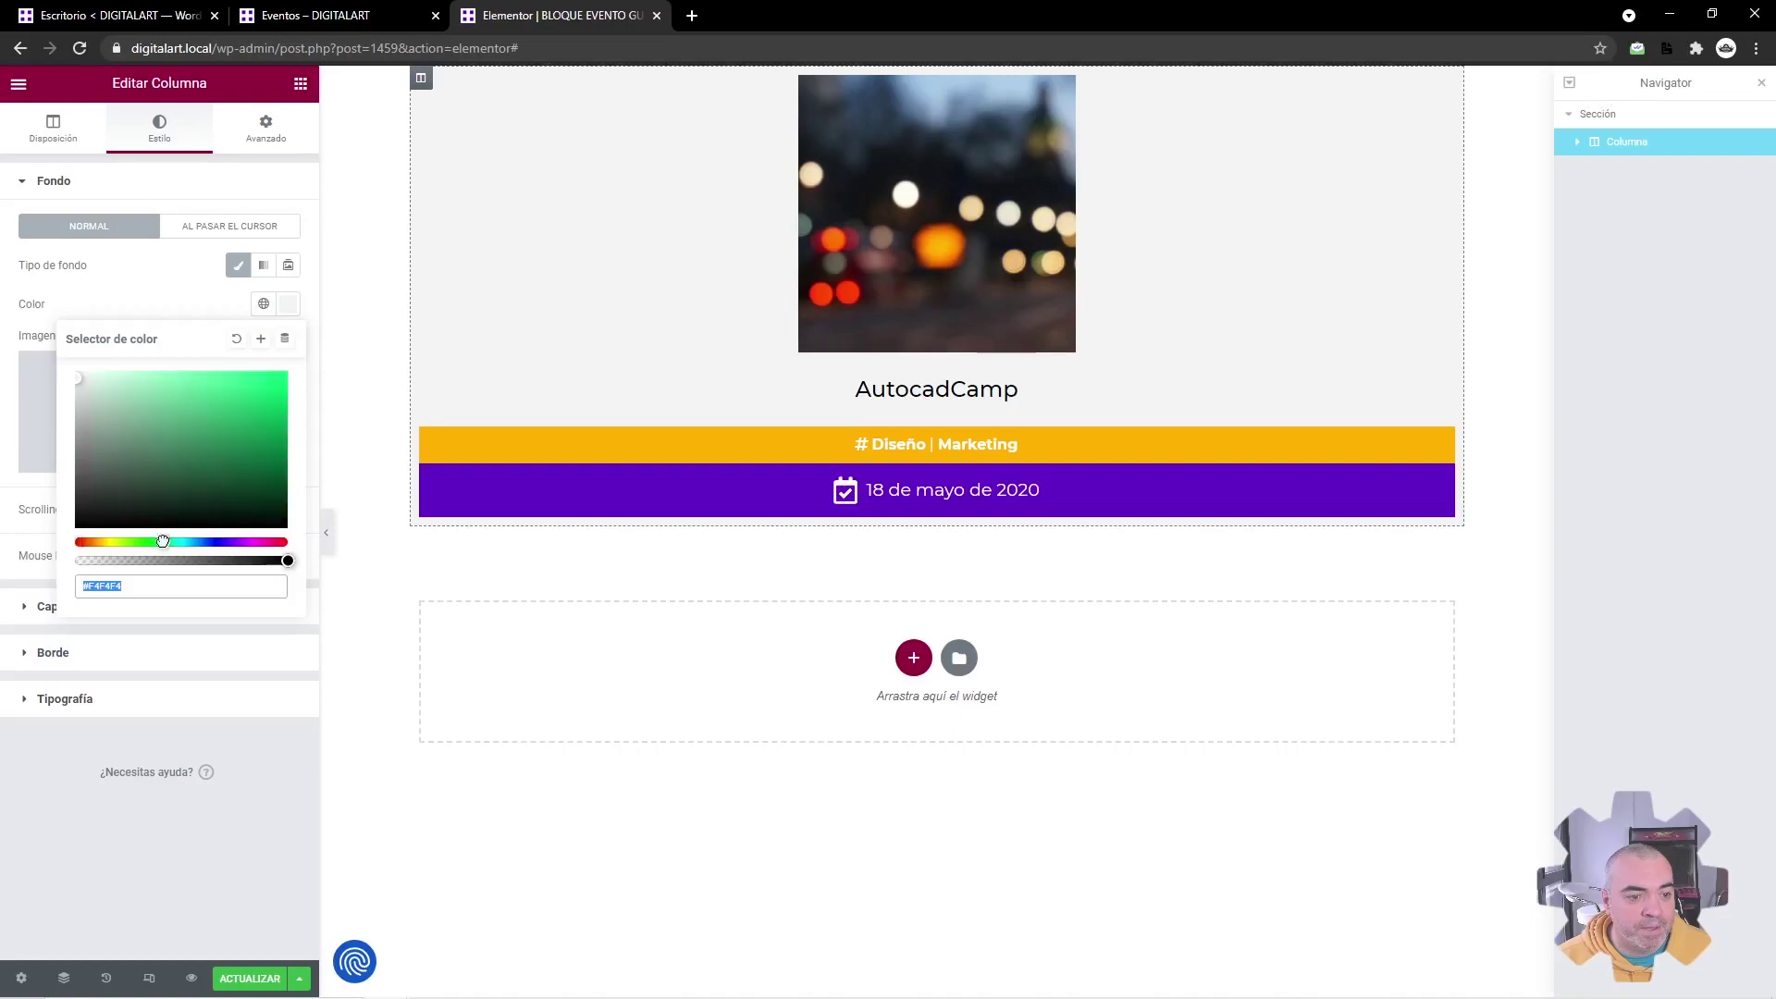
{"action": "mouse_move", "coordinate": [206, 436]}
{"action": "left_mouse_down"}
{"action": "mouse_move", "coordinate": [230, 374]}
{"action": "mouse_move", "coordinate": [266, 371]}
{"action": "mouse_move", "coordinate": [111, 421]}
{"action": "left_mouse_up"}
{"action": "left_click", "coordinate": [204, 310]}
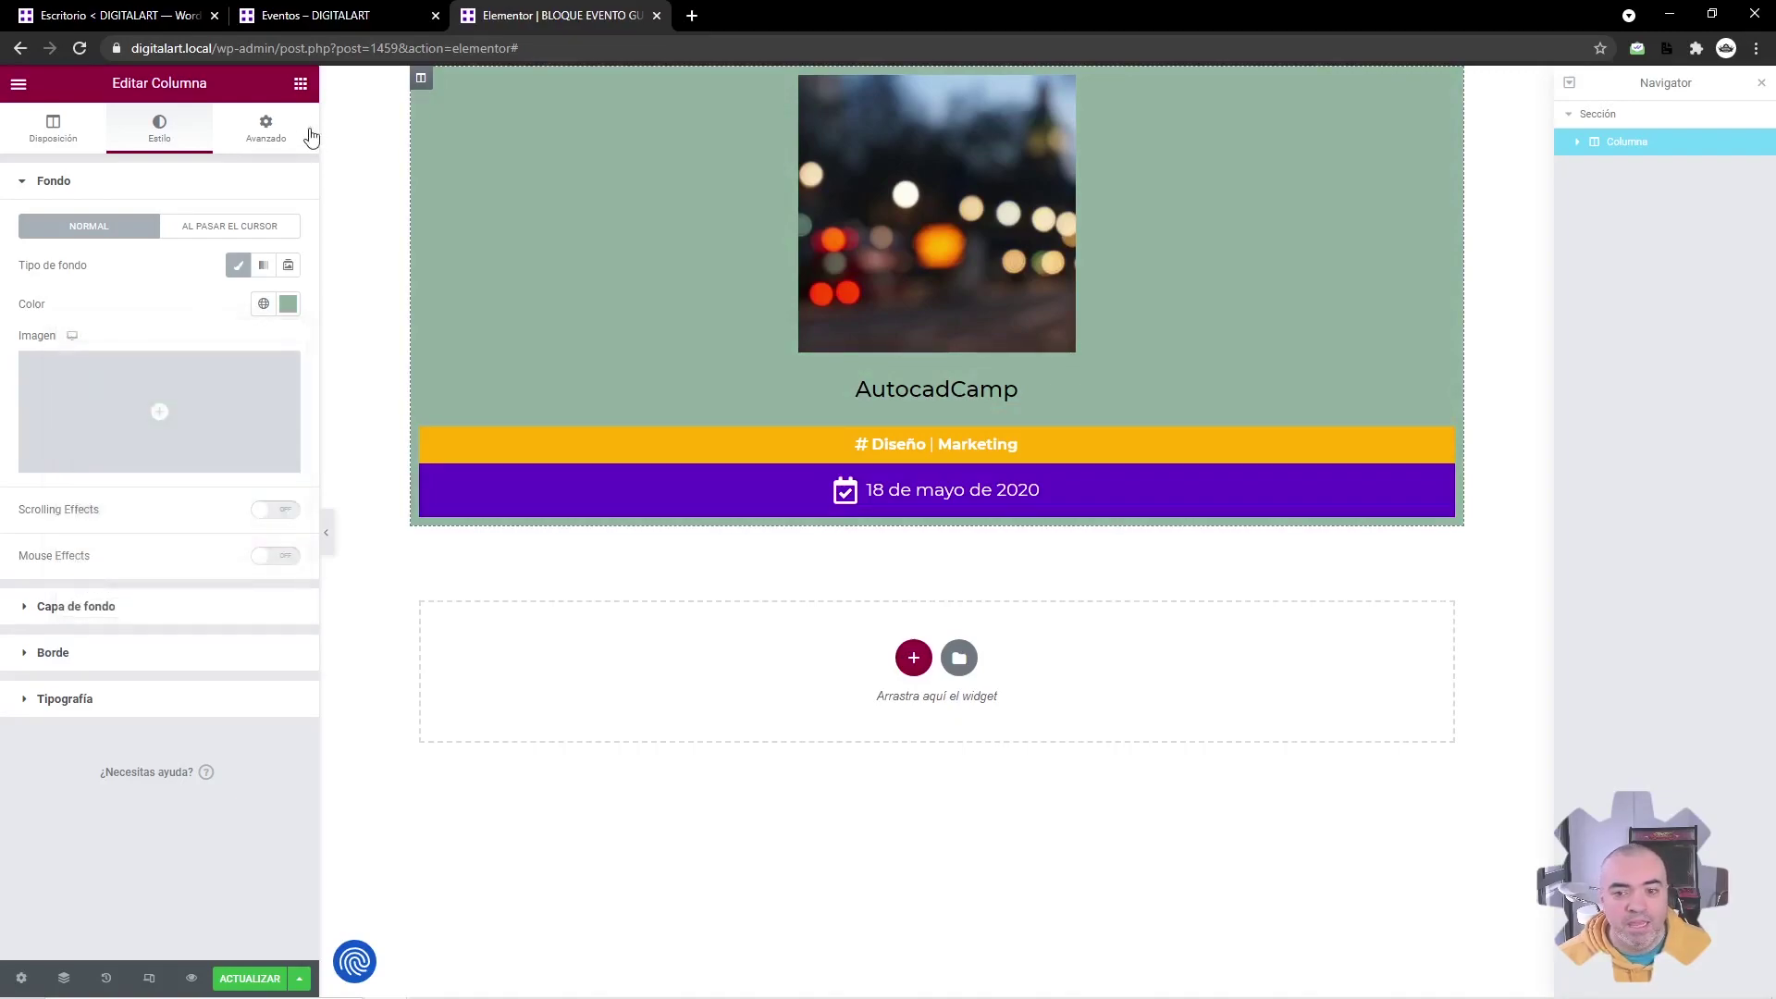
- Add a heading widget above the event image with the title text SOY DIFERENTE
{"action": "left_click", "coordinate": [300, 84]}
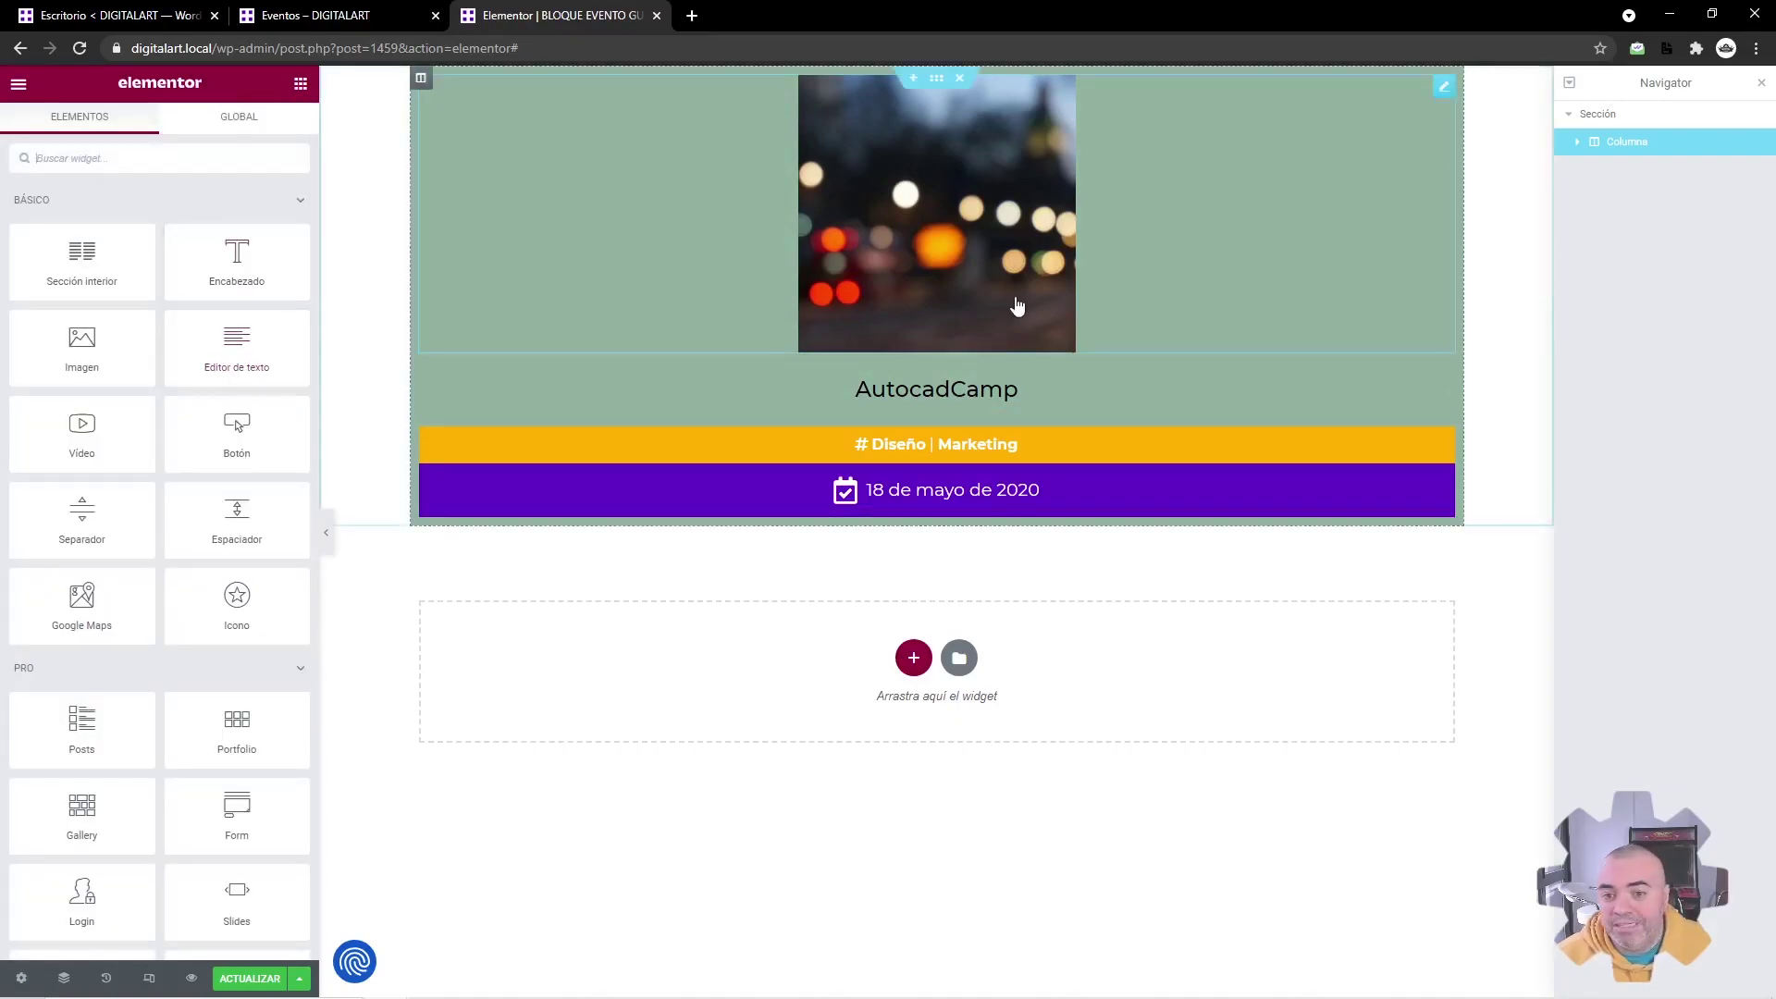
{"action": "left_click_drag", "start_coordinate": [289, 248], "coordinate": [847, 139]}
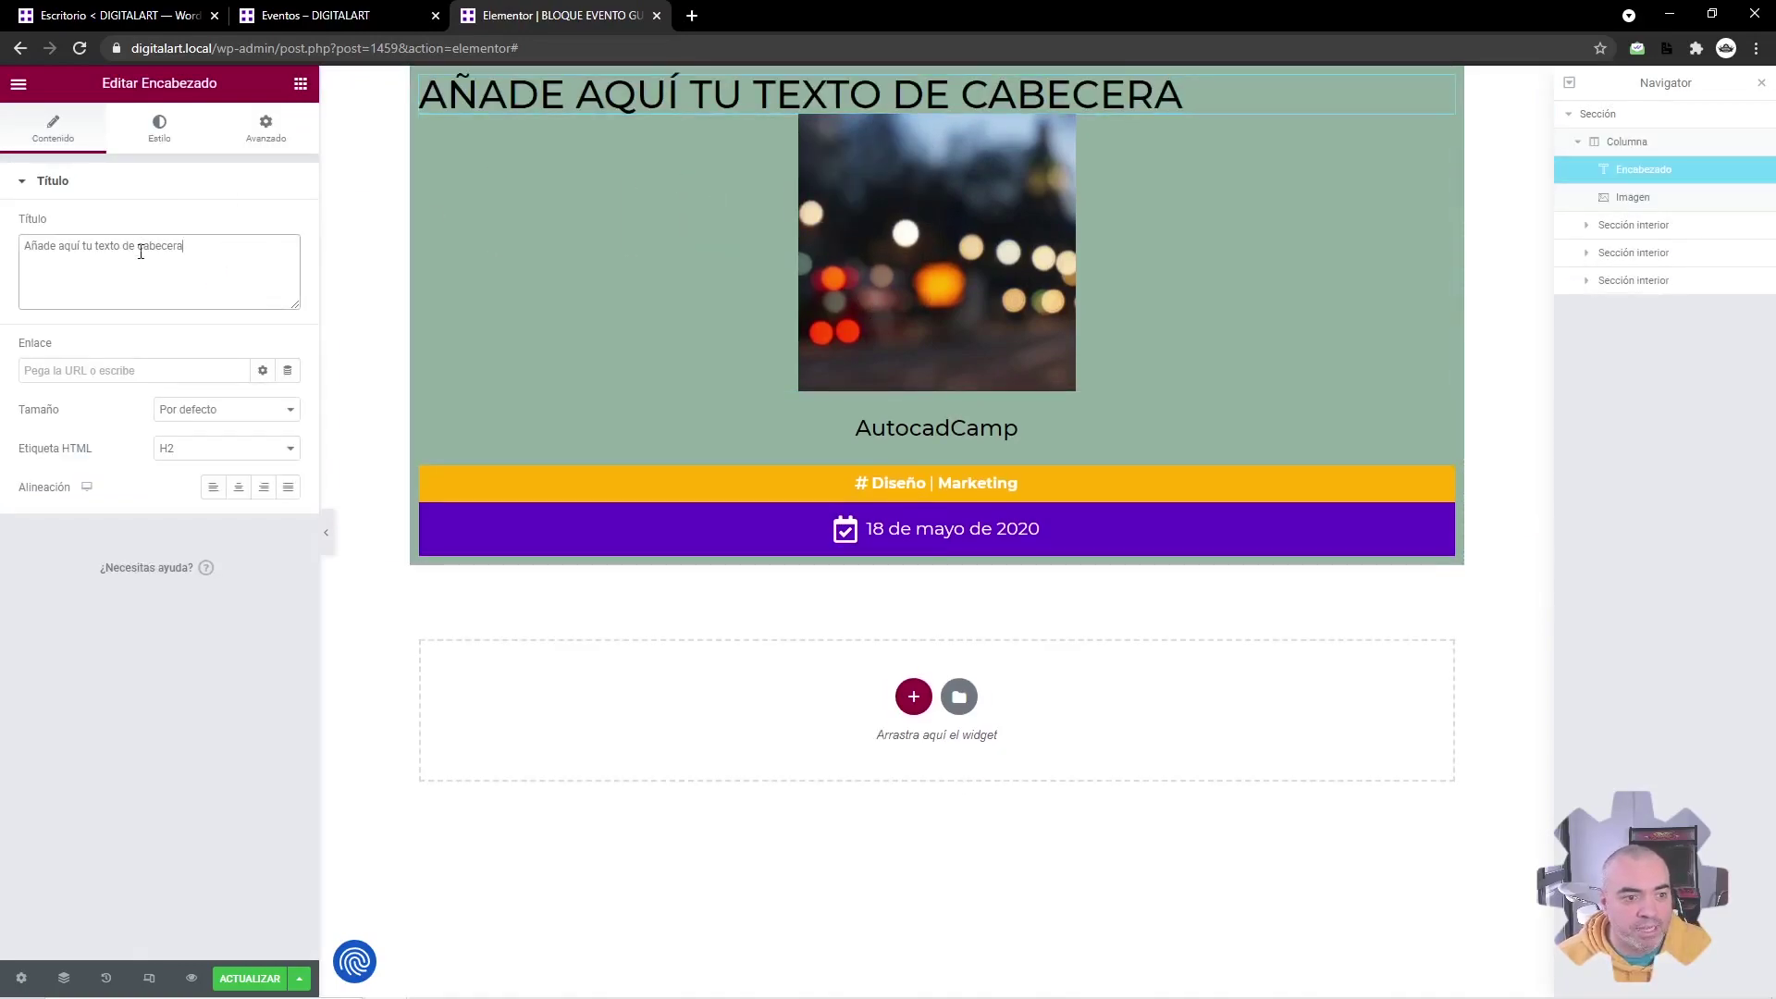
{"action": "left_click_drag", "start_coordinate": [185, 248], "coordinate": [28, 175]}
{"action": "type", "text": "SOY DIFERENTE"}
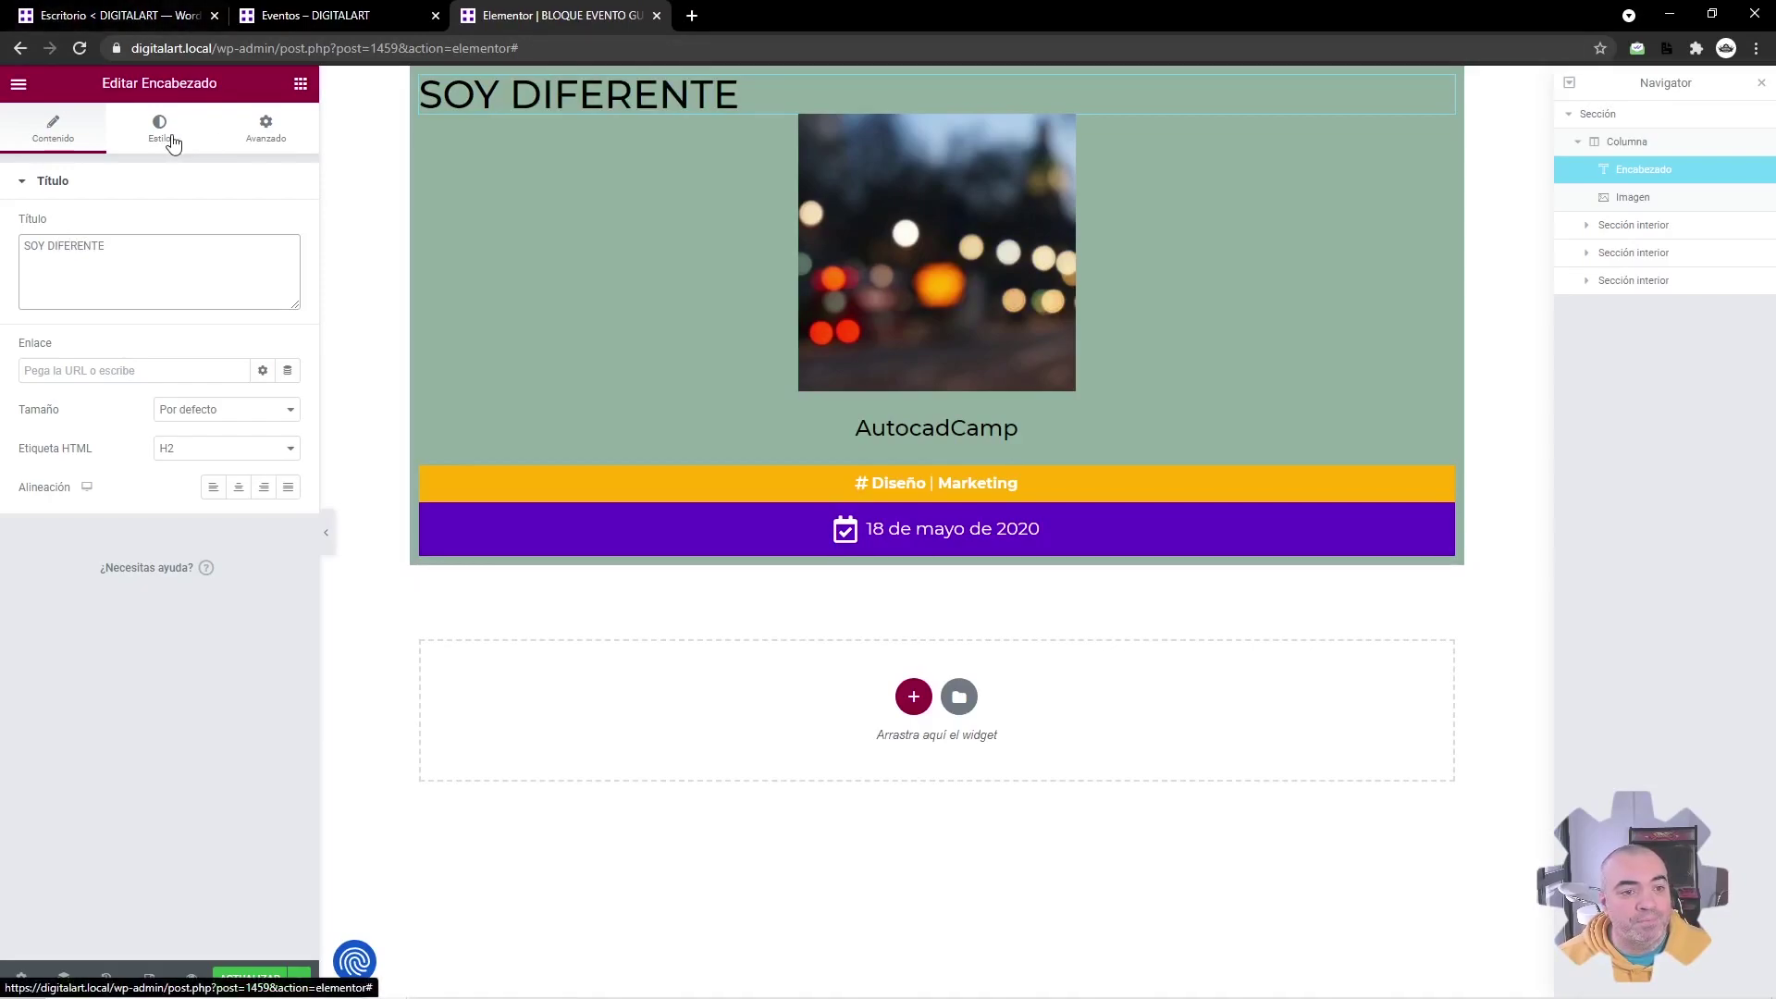
- Set the SOY DIFERENTE heading's position to Absoluto so it overlaps the event image
{"action": "left_click", "coordinate": [259, 131]}
{"action": "left_click", "coordinate": [159, 750]}
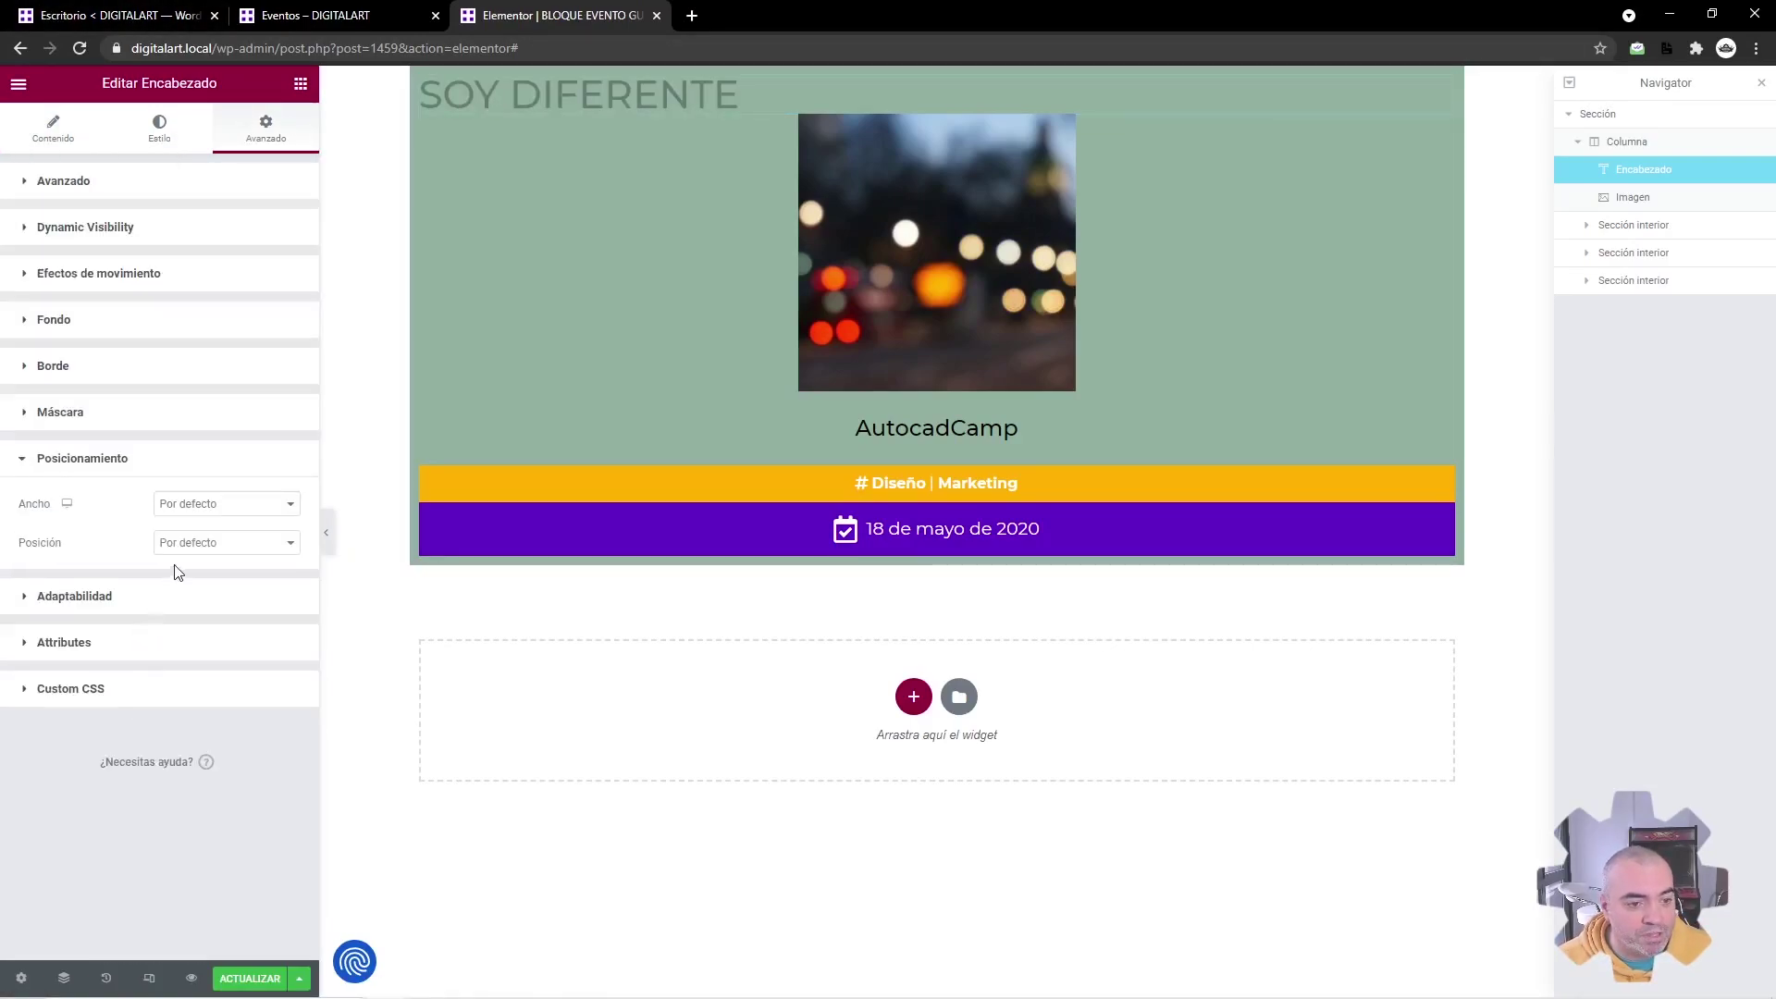
{"action": "left_click", "coordinate": [190, 504]}
{"action": "left_click", "coordinate": [104, 546]}
{"action": "left_click", "coordinate": [183, 544]}
{"action": "left_click", "coordinate": [181, 577]}
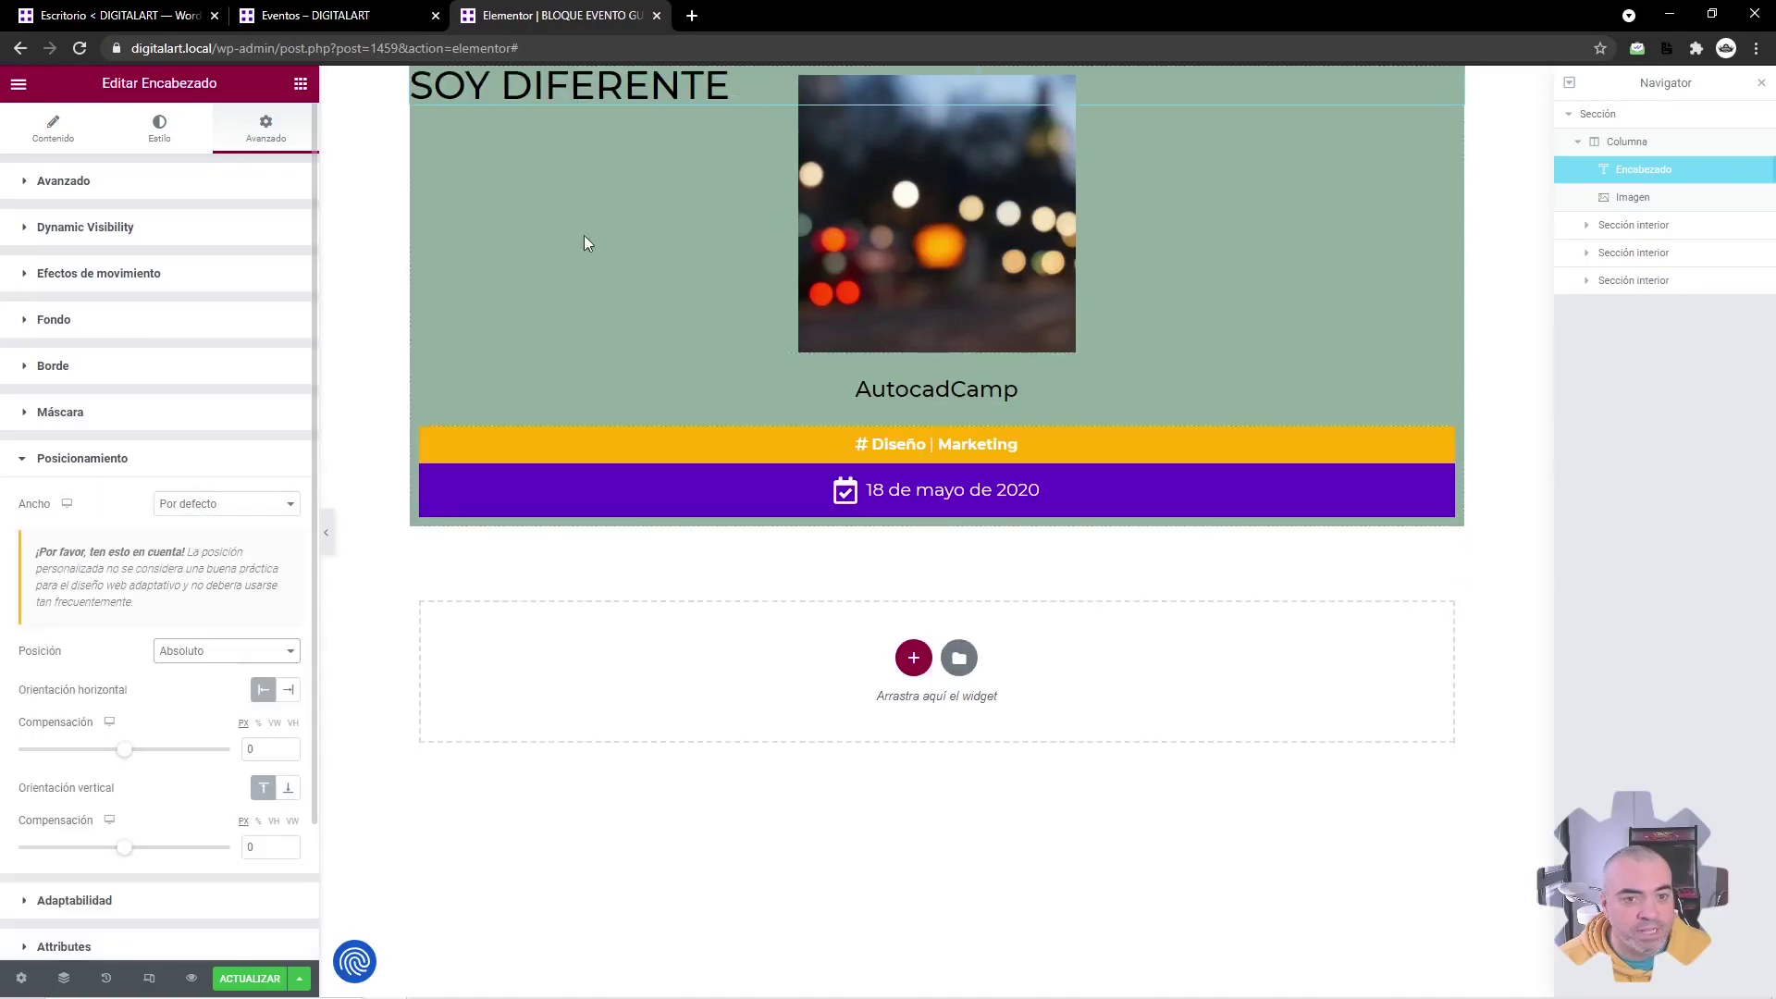
- Center the heading's text and set its vertical offset to 140 px to move it down over the image
{"action": "left_click", "coordinate": [50, 130]}
{"action": "left_click", "coordinate": [238, 487]}
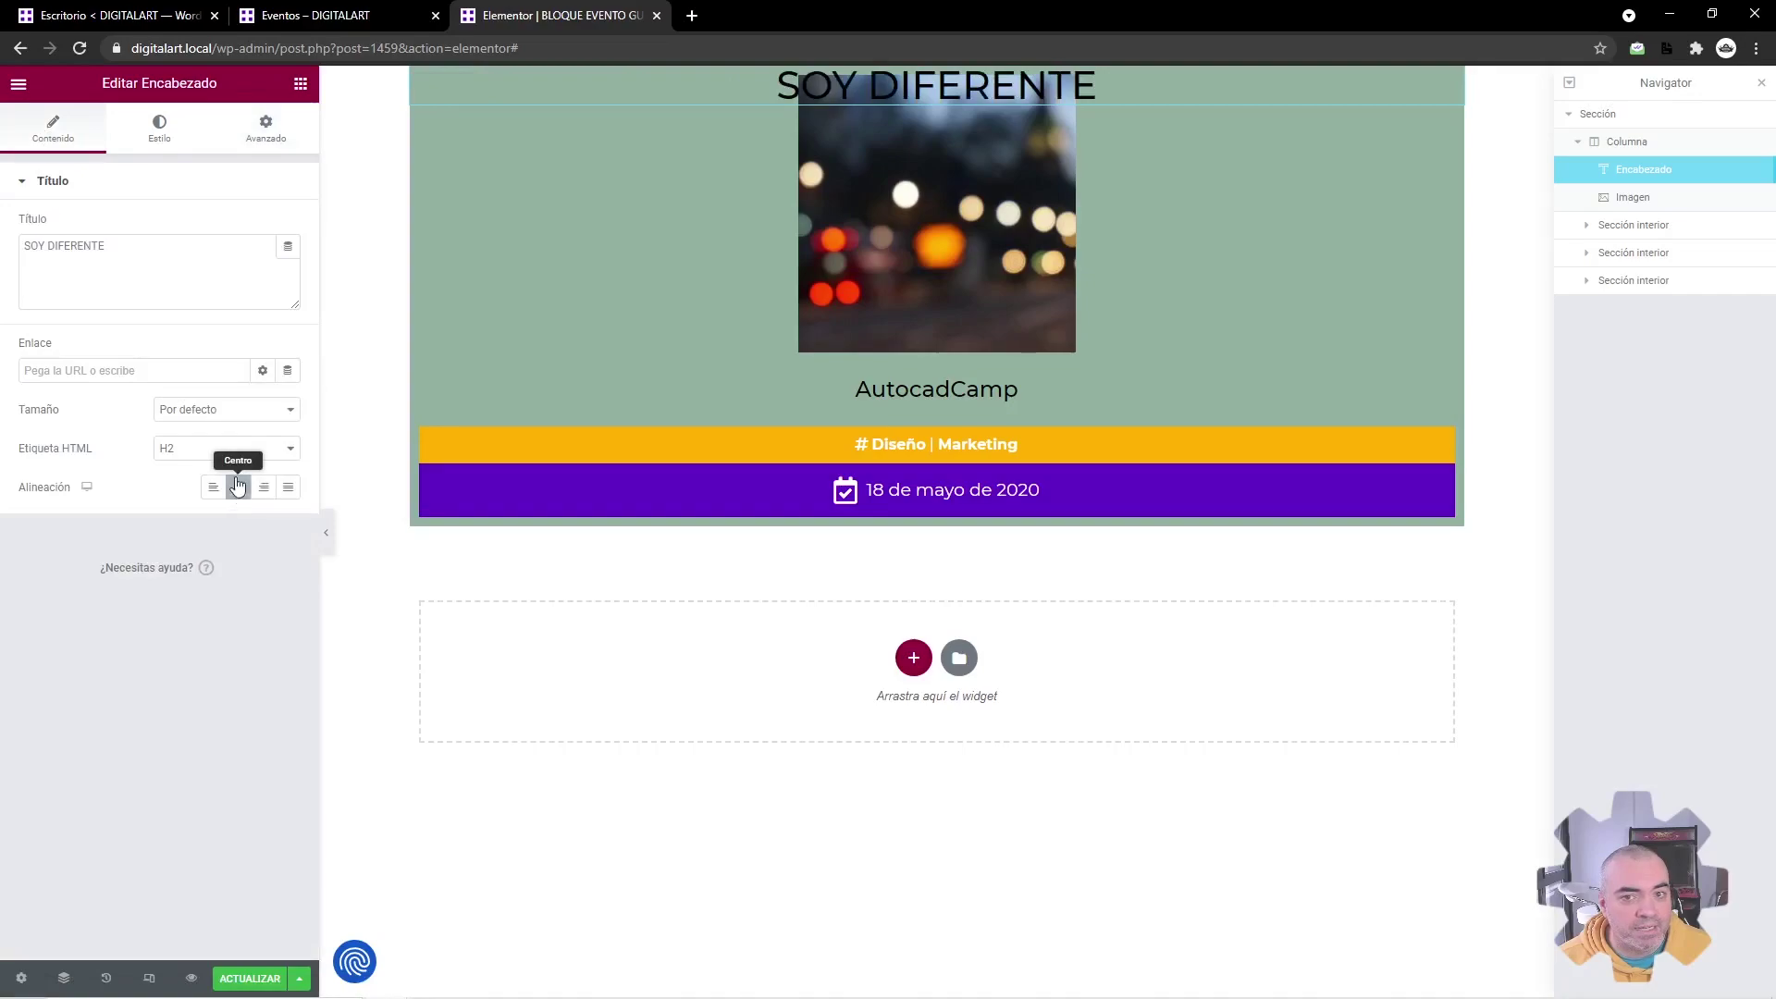
{"action": "left_click", "coordinate": [266, 148]}
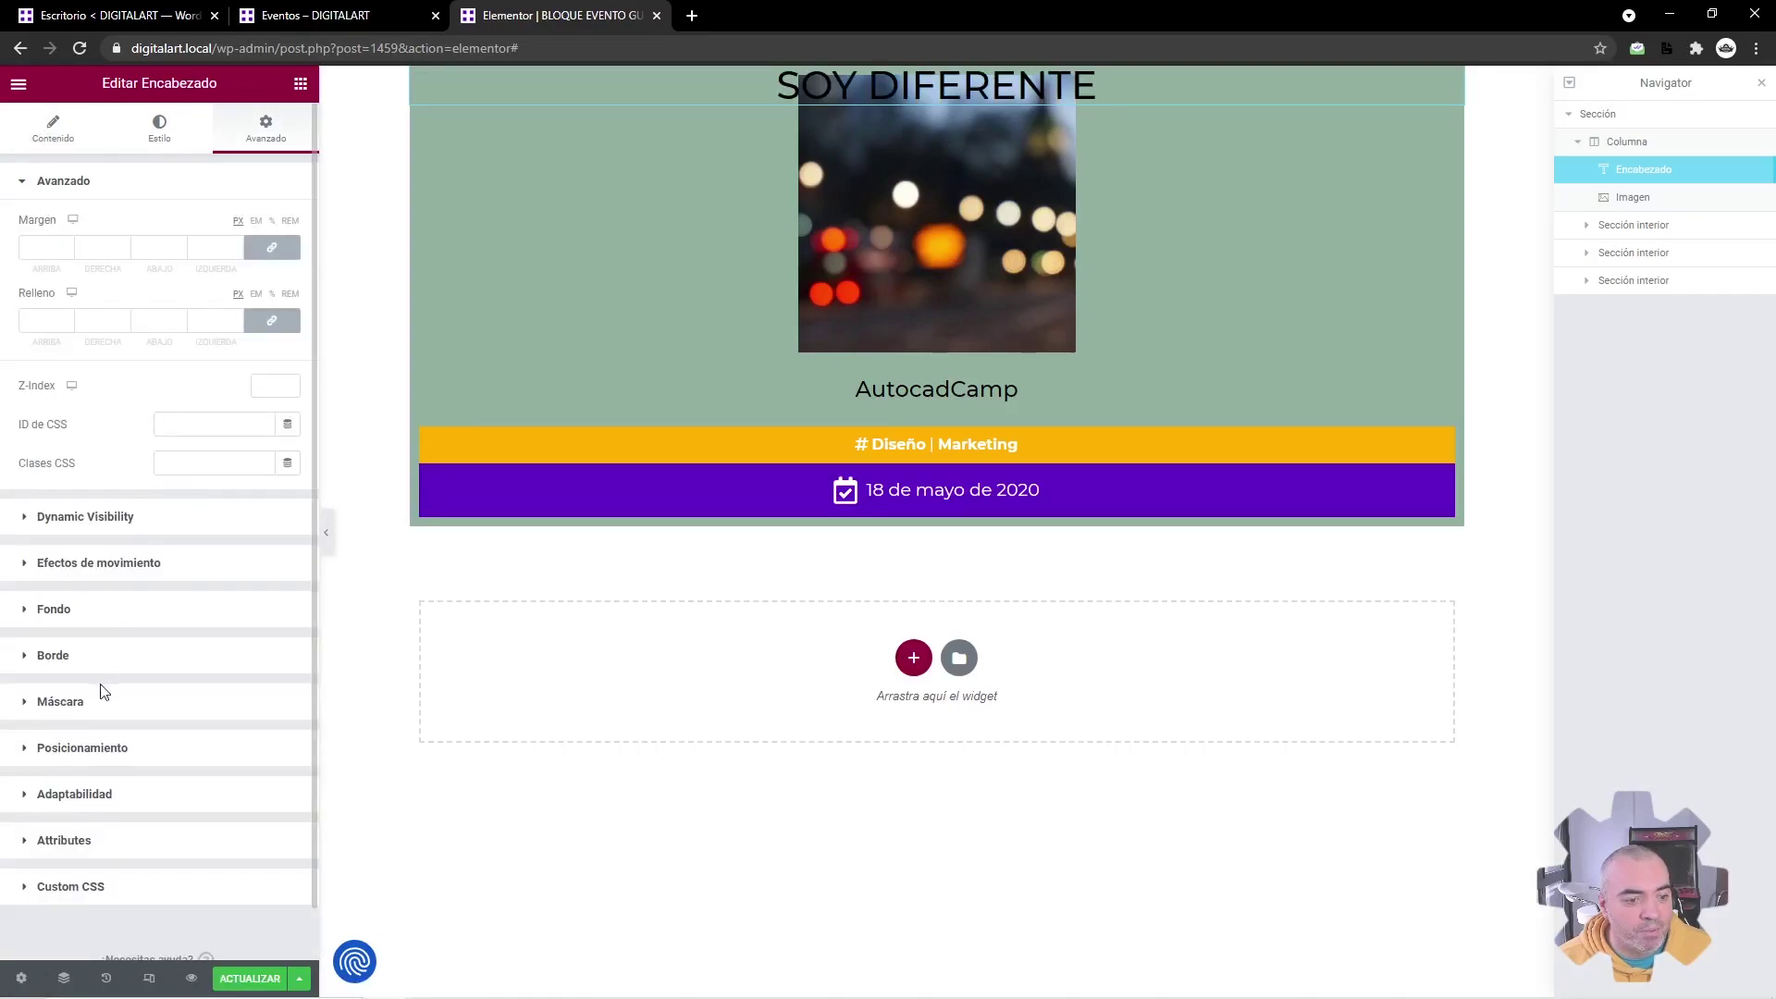
{"action": "left_click", "coordinate": [110, 748]}
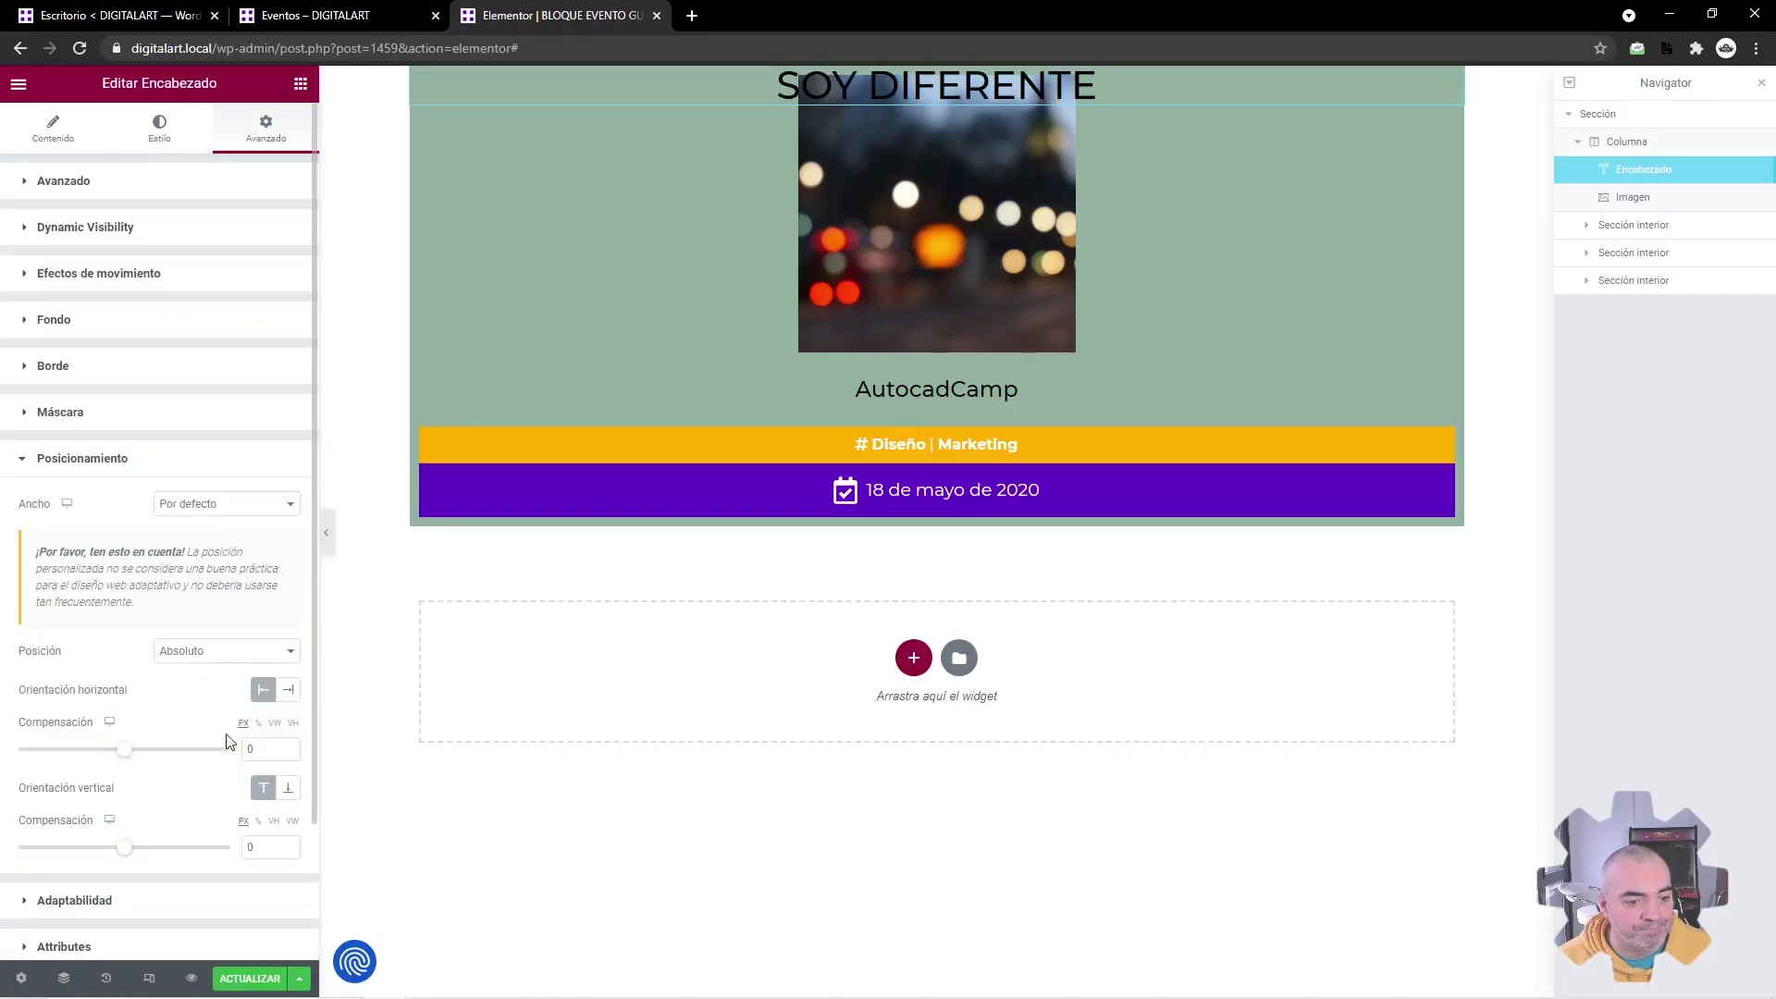
{"action": "left_click_drag", "start_coordinate": [129, 849], "coordinate": [139, 849]}
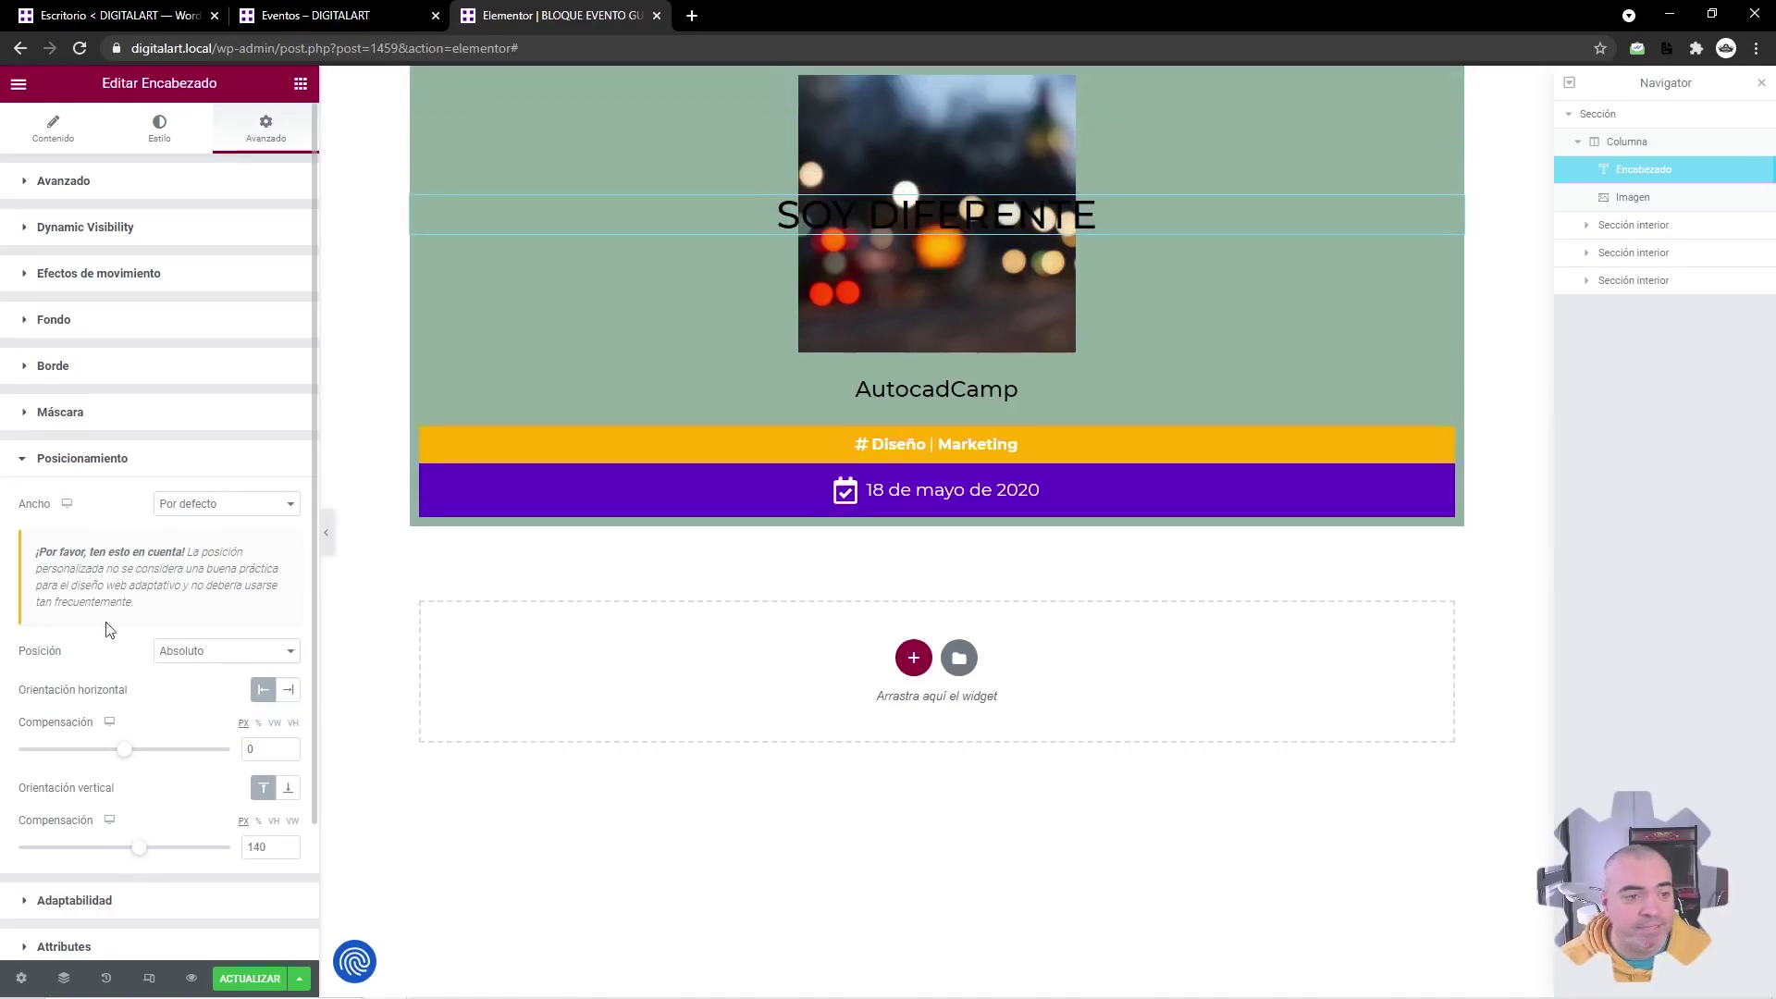
- Reduce the heading's font size to fit within the image width and set its text color to white, #FFFFFF
{"action": "left_click", "coordinate": [159, 128]}
{"action": "left_click", "coordinate": [288, 266]}
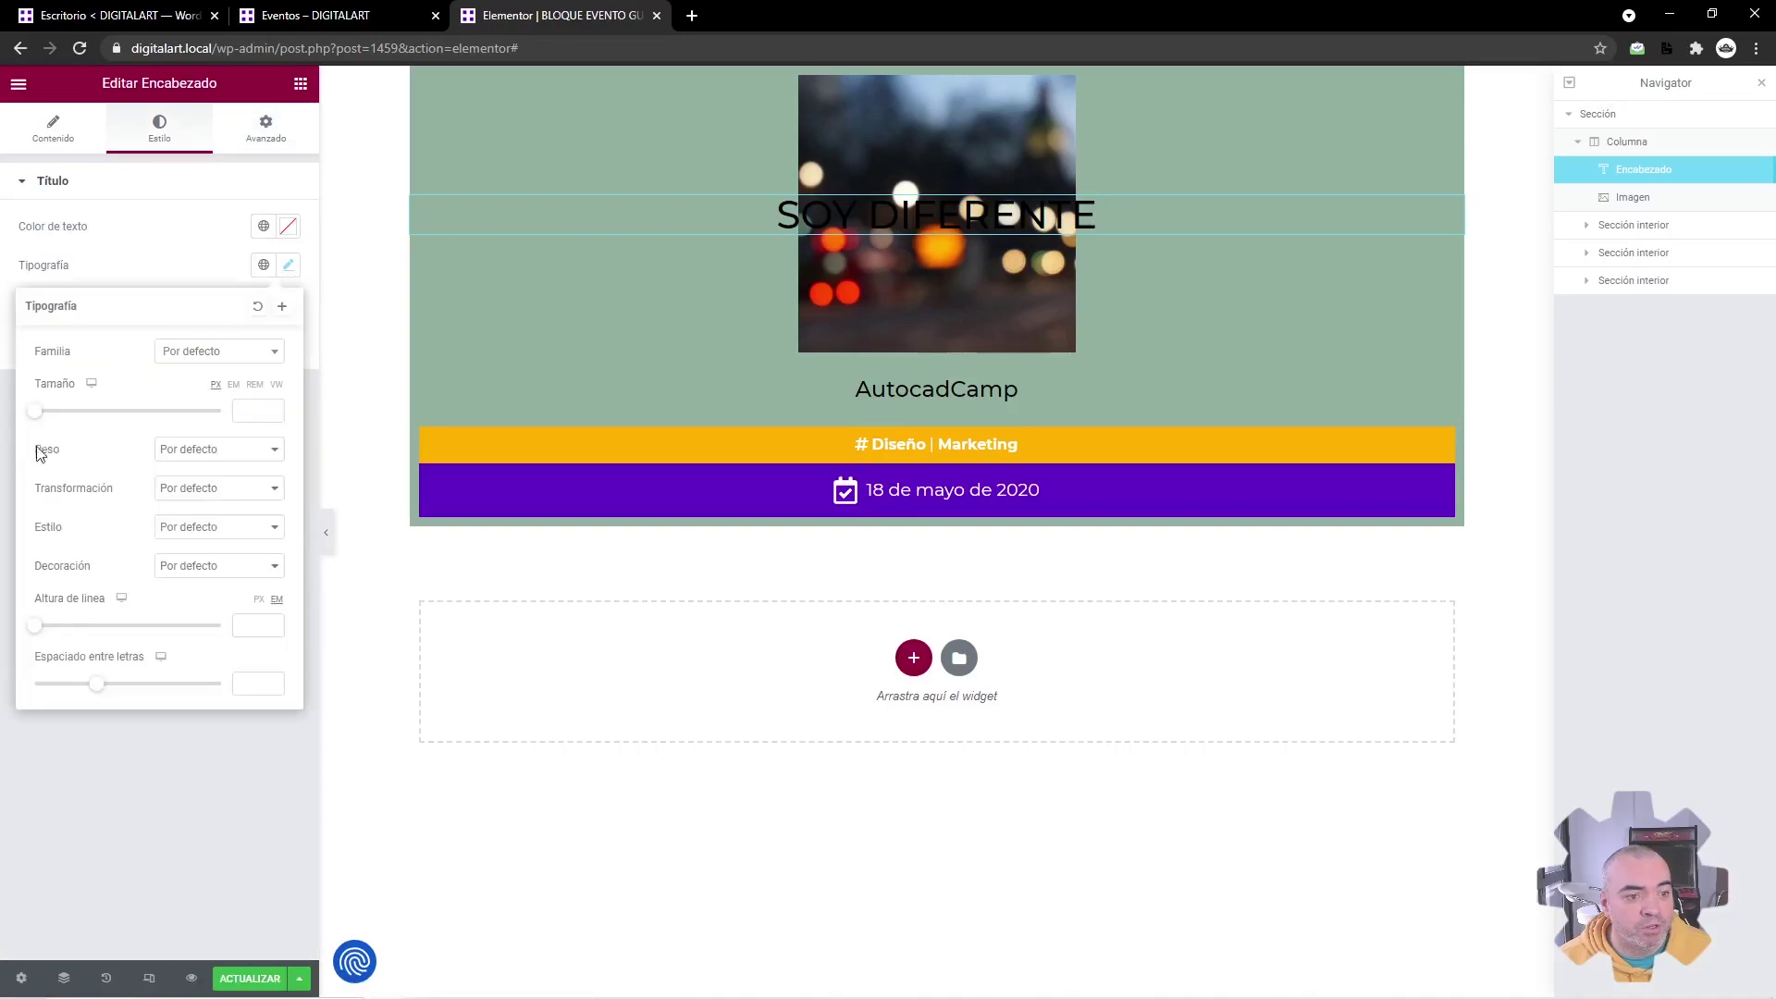
{"action": "left_click_drag", "start_coordinate": [38, 418], "coordinate": [52, 413]}
{"action": "left_click", "coordinate": [288, 226]}
{"action": "left_click", "coordinate": [78, 296]}
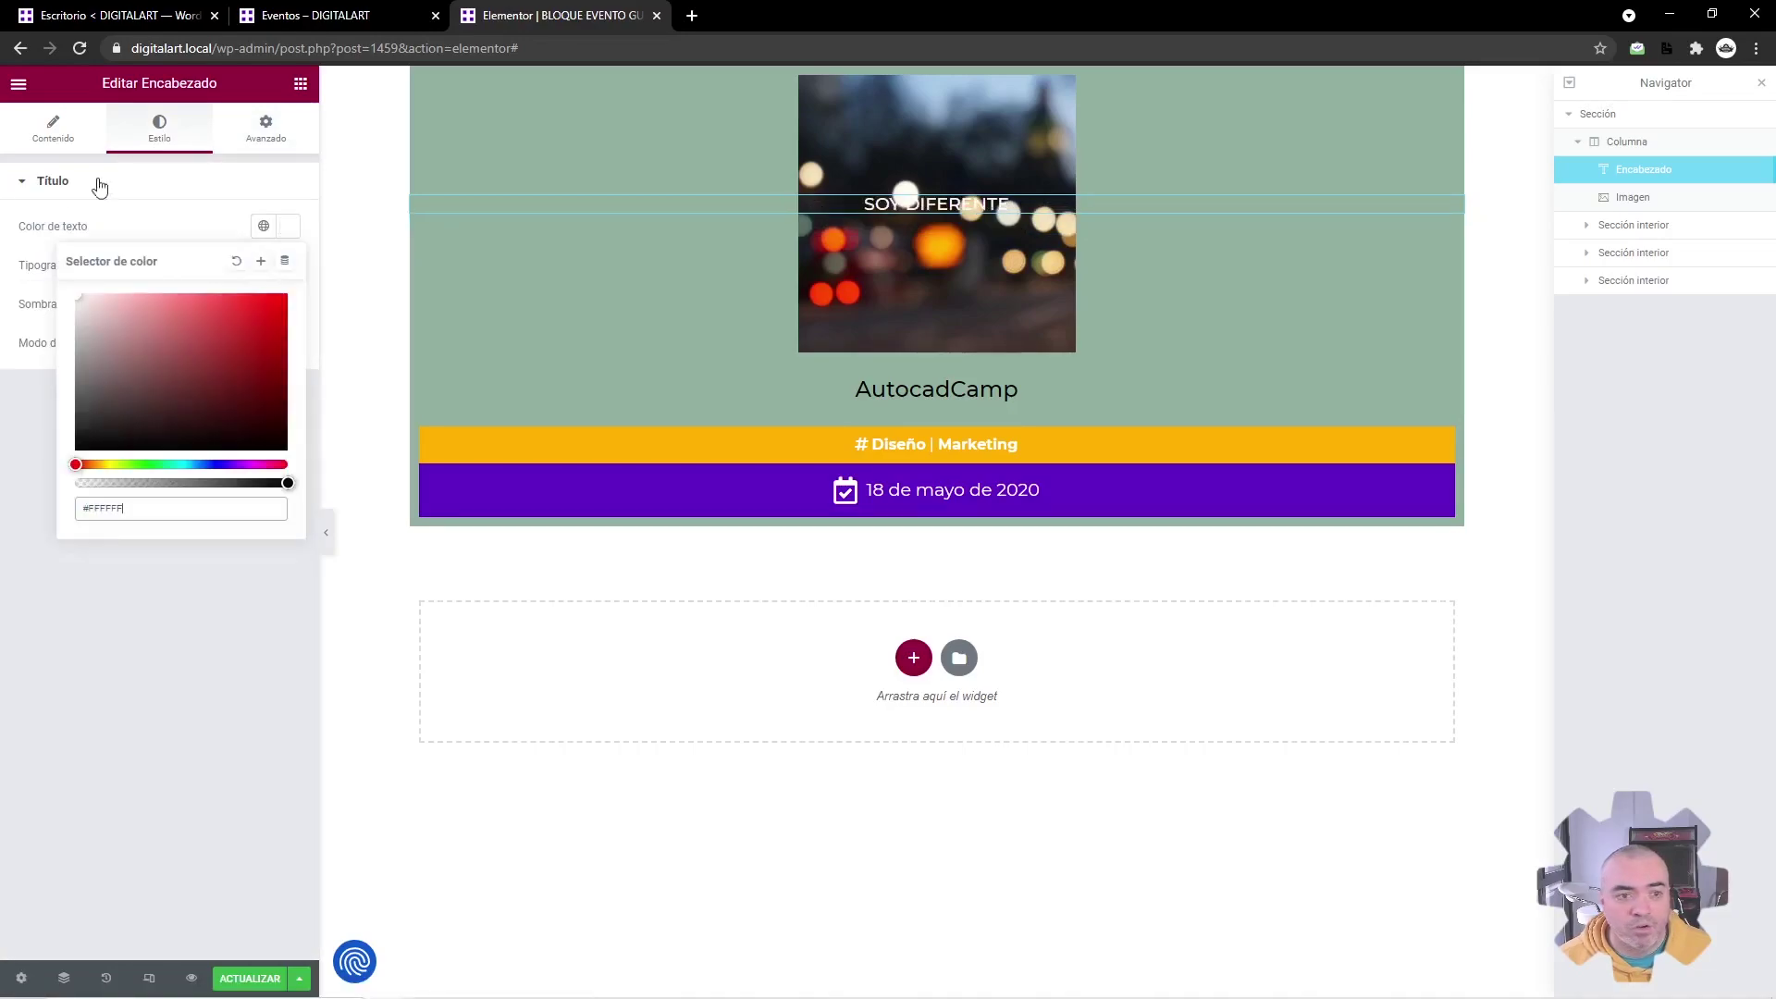
- Give the SOY DIFERENTE heading a solid teal-green background color
{"action": "left_click", "coordinate": [276, 125]}
{"action": "left_click", "coordinate": [287, 445]}
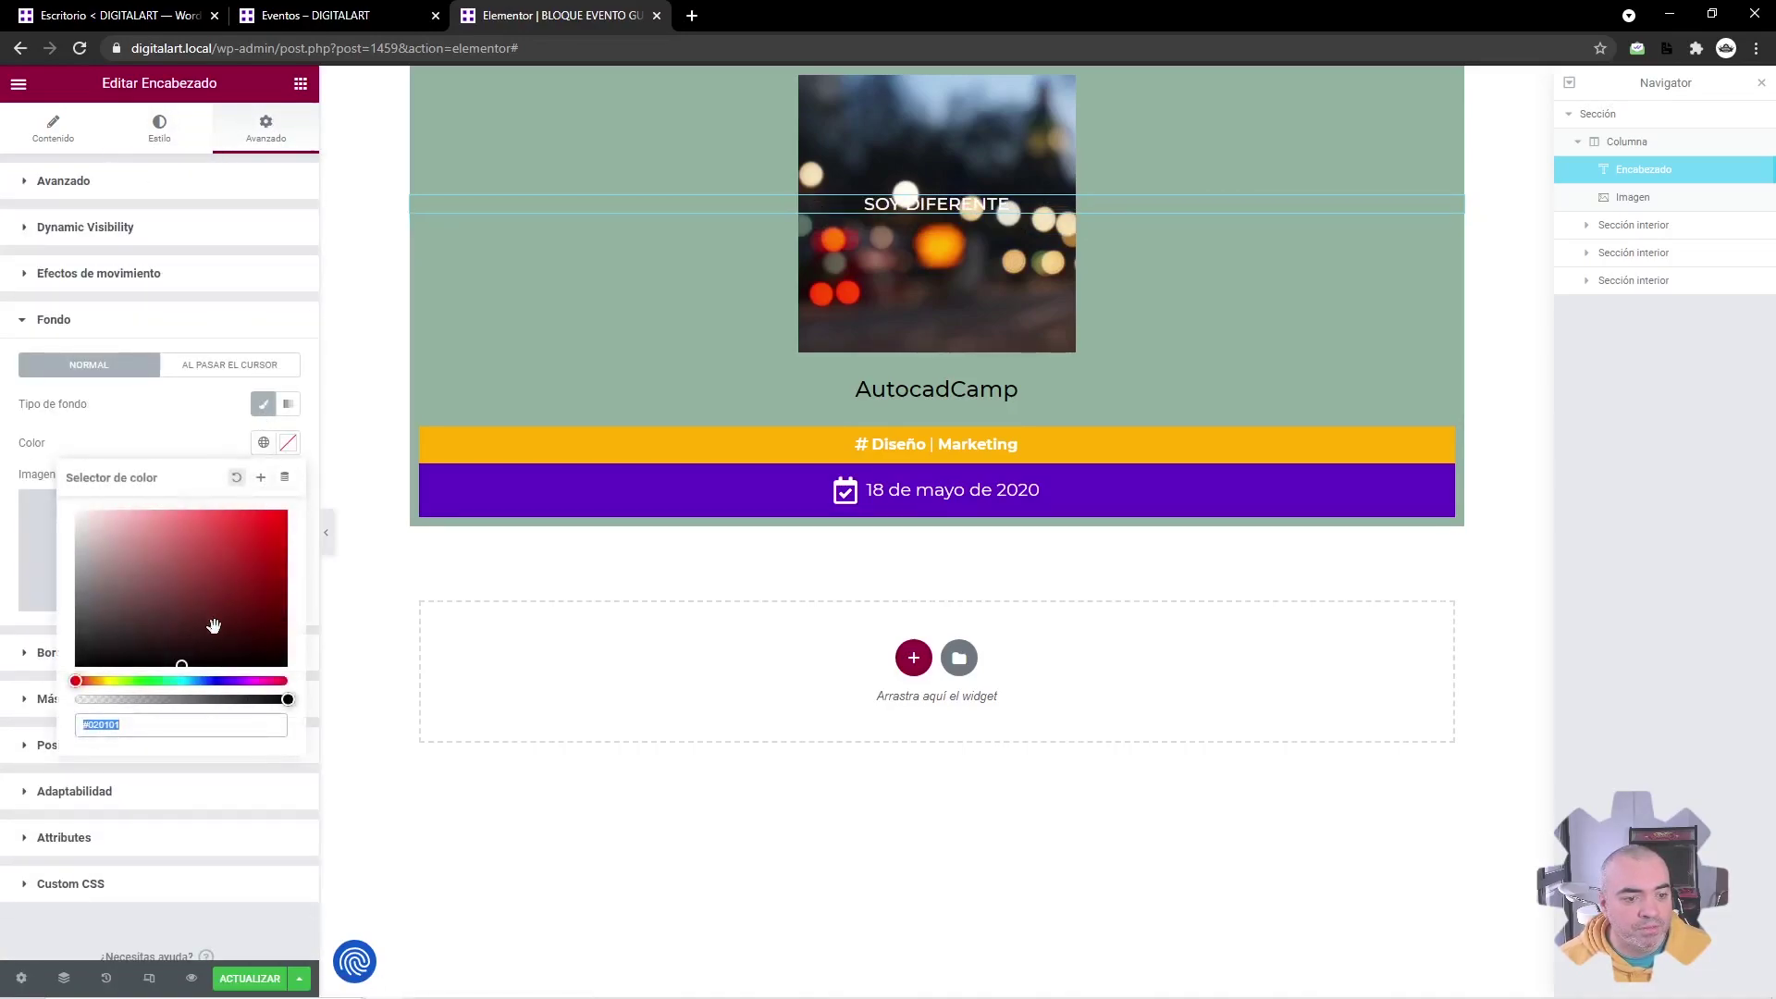
{"action": "left_click", "coordinate": [171, 682]}
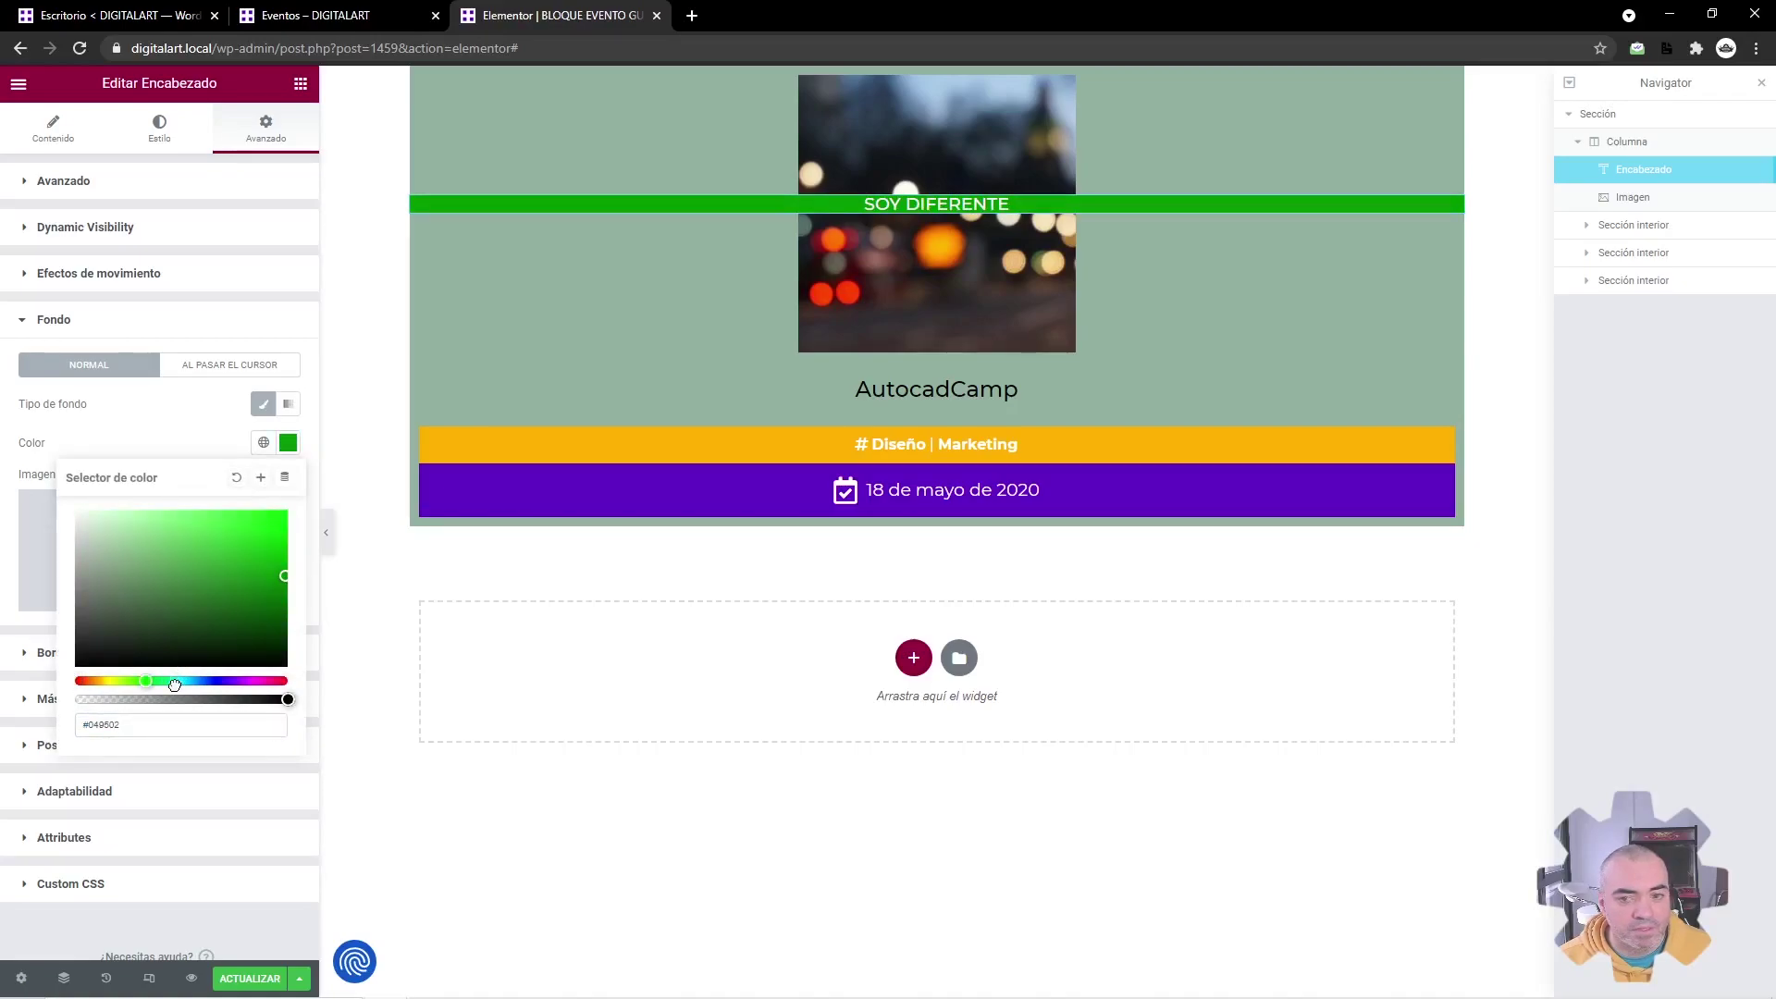
{"action": "left_click", "coordinate": [131, 404]}
- Set the heading's padding to 10 px on all sides and update the block
{"action": "left_click", "coordinate": [121, 185]}
{"action": "type", "text": "10"}
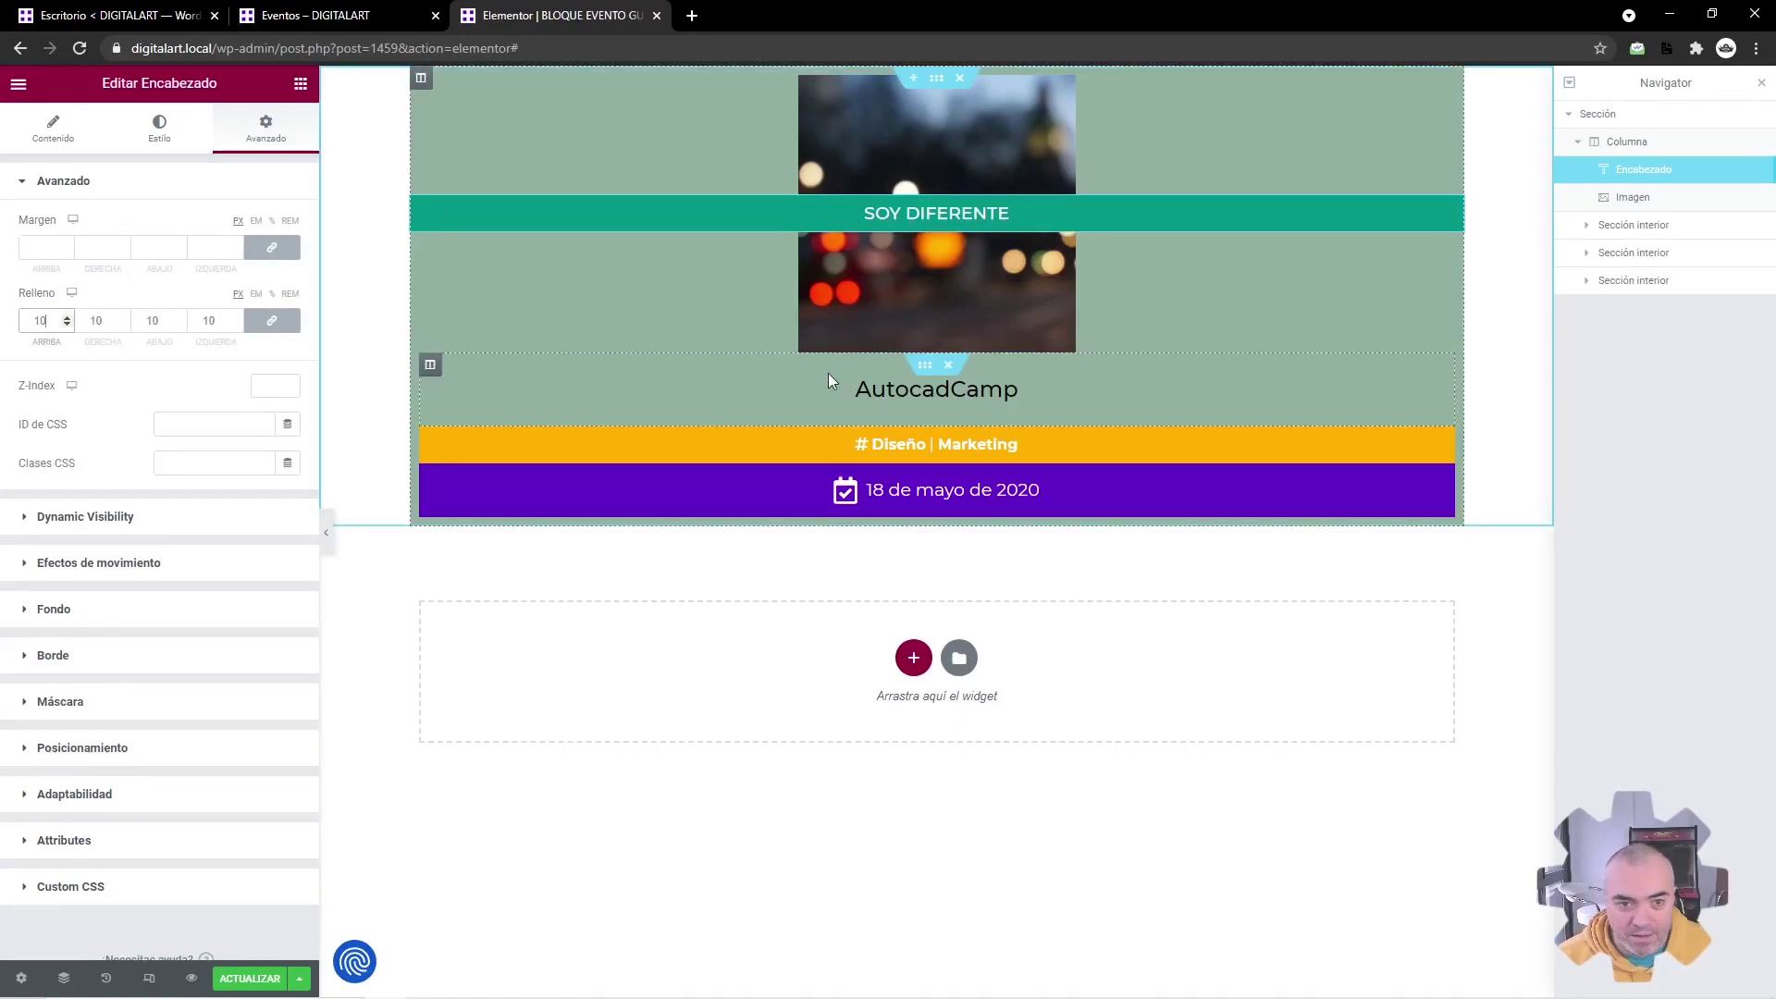
{"action": "left_click", "coordinate": [245, 986]}
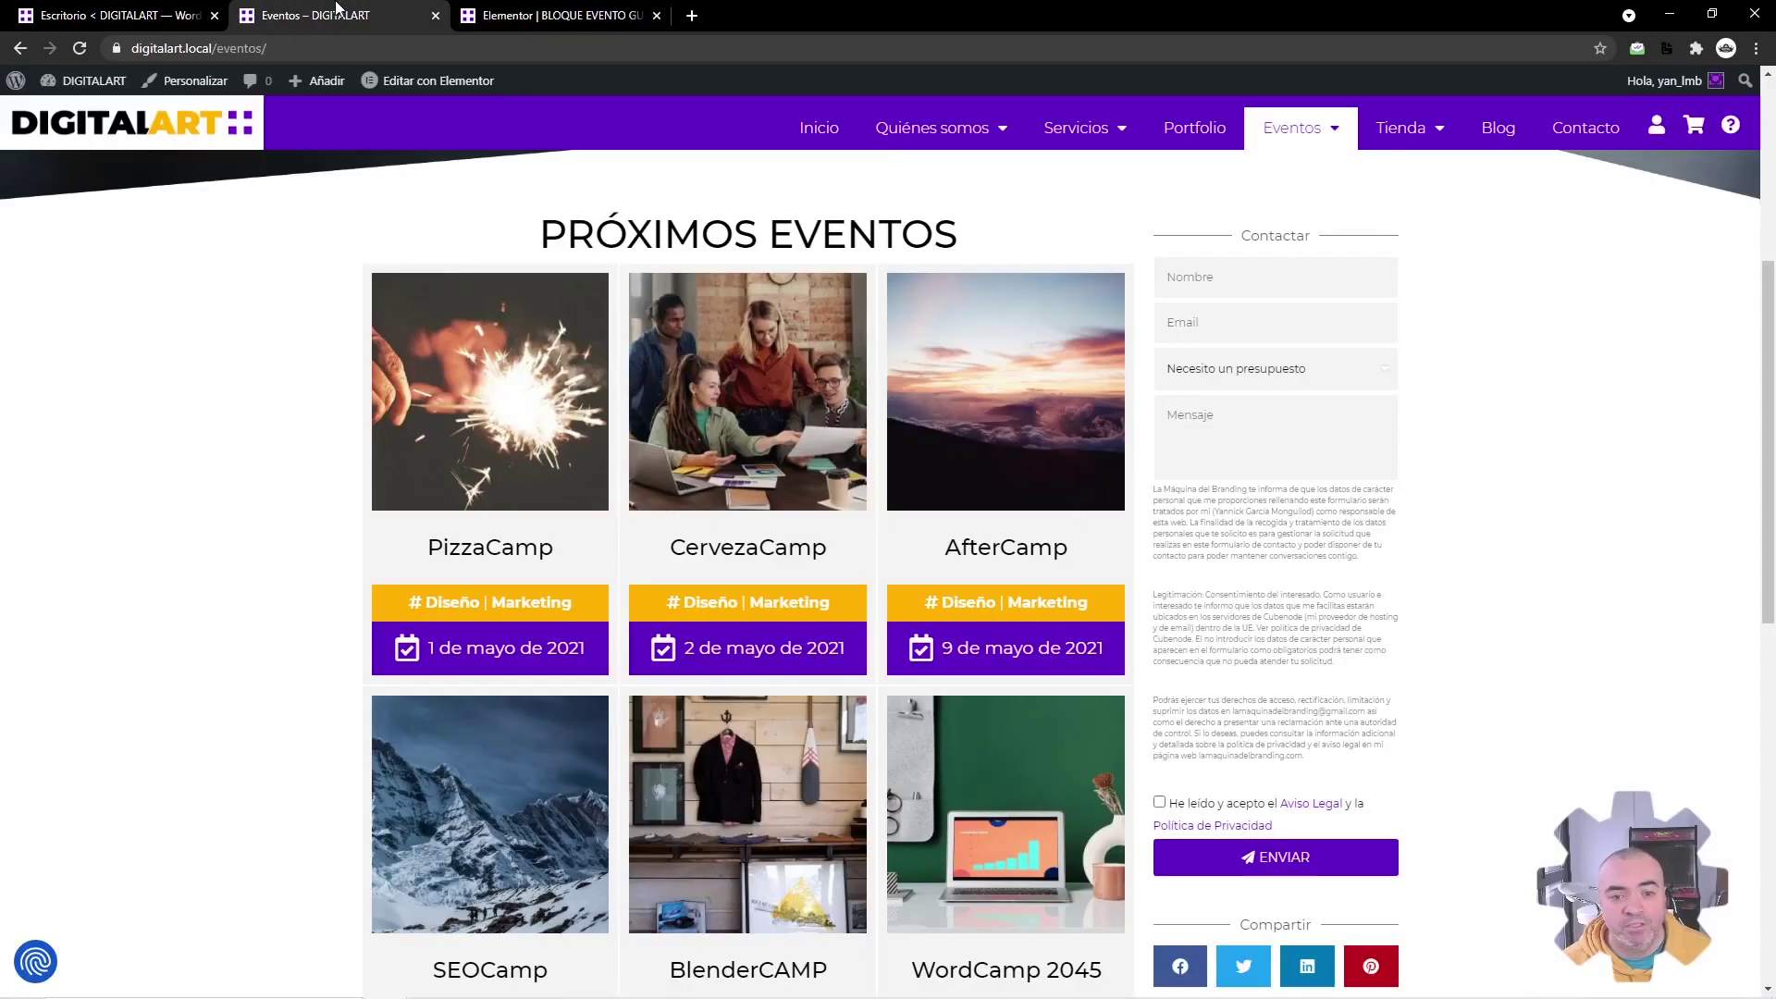
- Reload the Eventos page and open its ARCHIVE EVENTOS template for Elementor editing in a new tab
{"action": "left_click", "coordinate": [319, 19]}
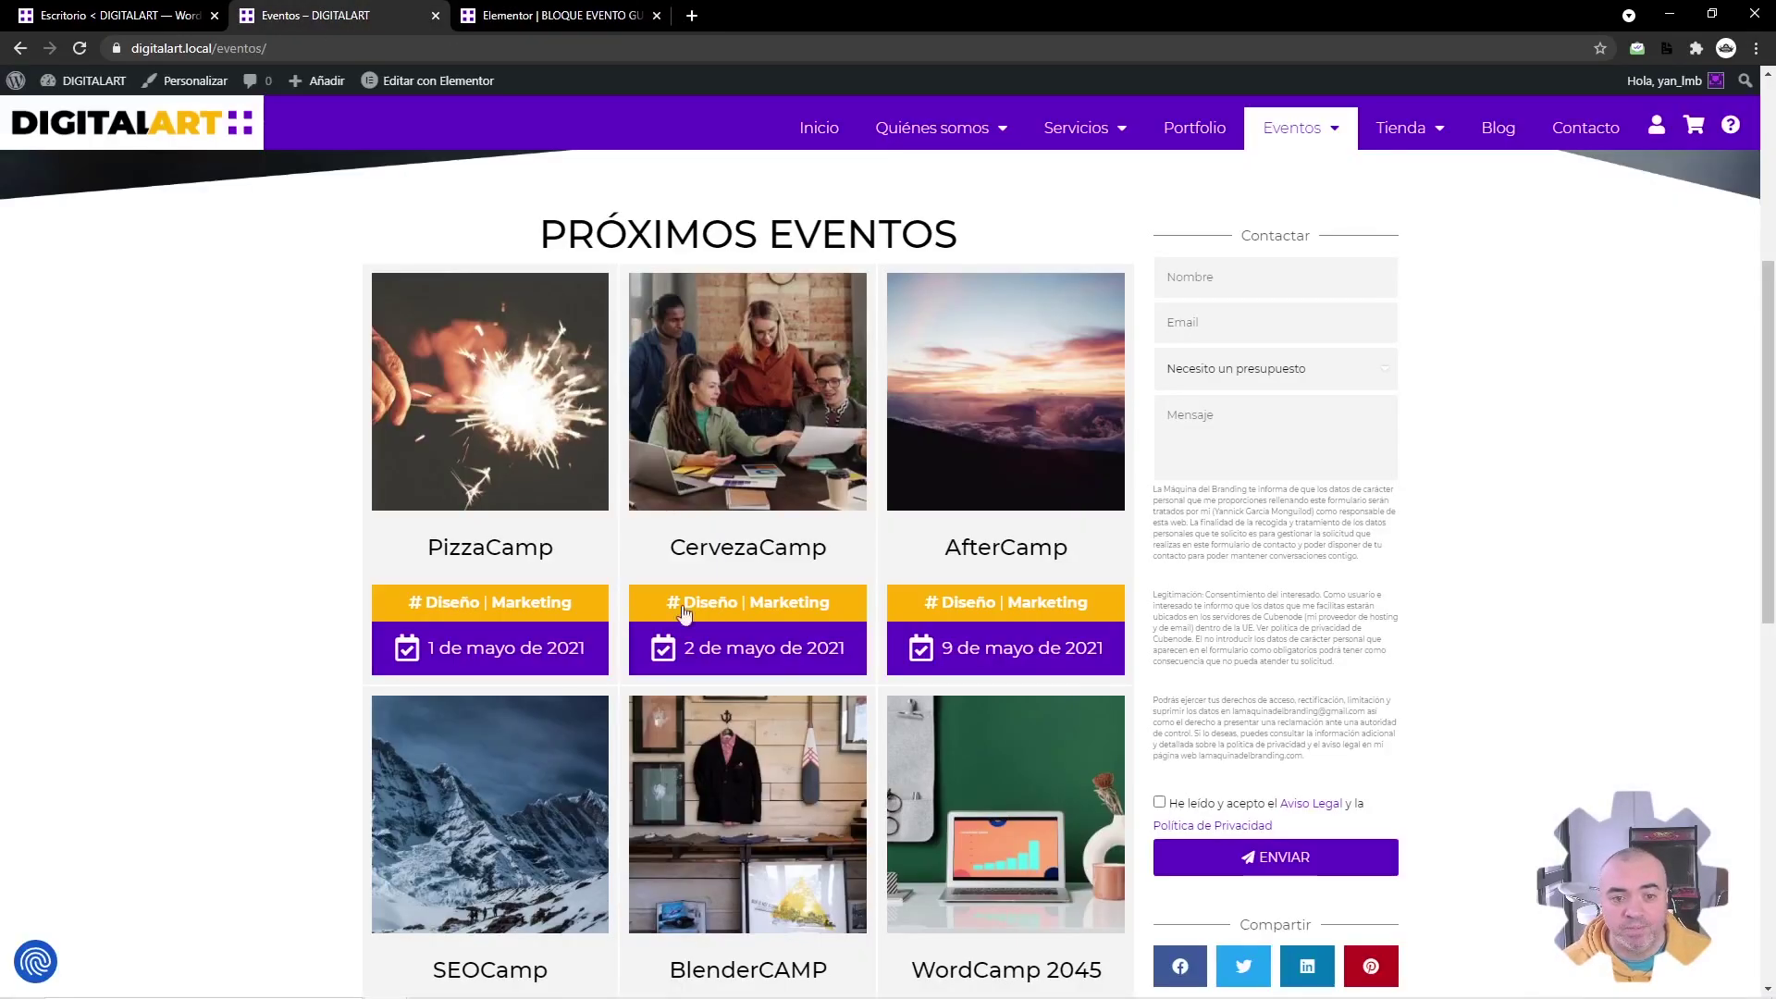
{"action": "key", "text": "F5"}
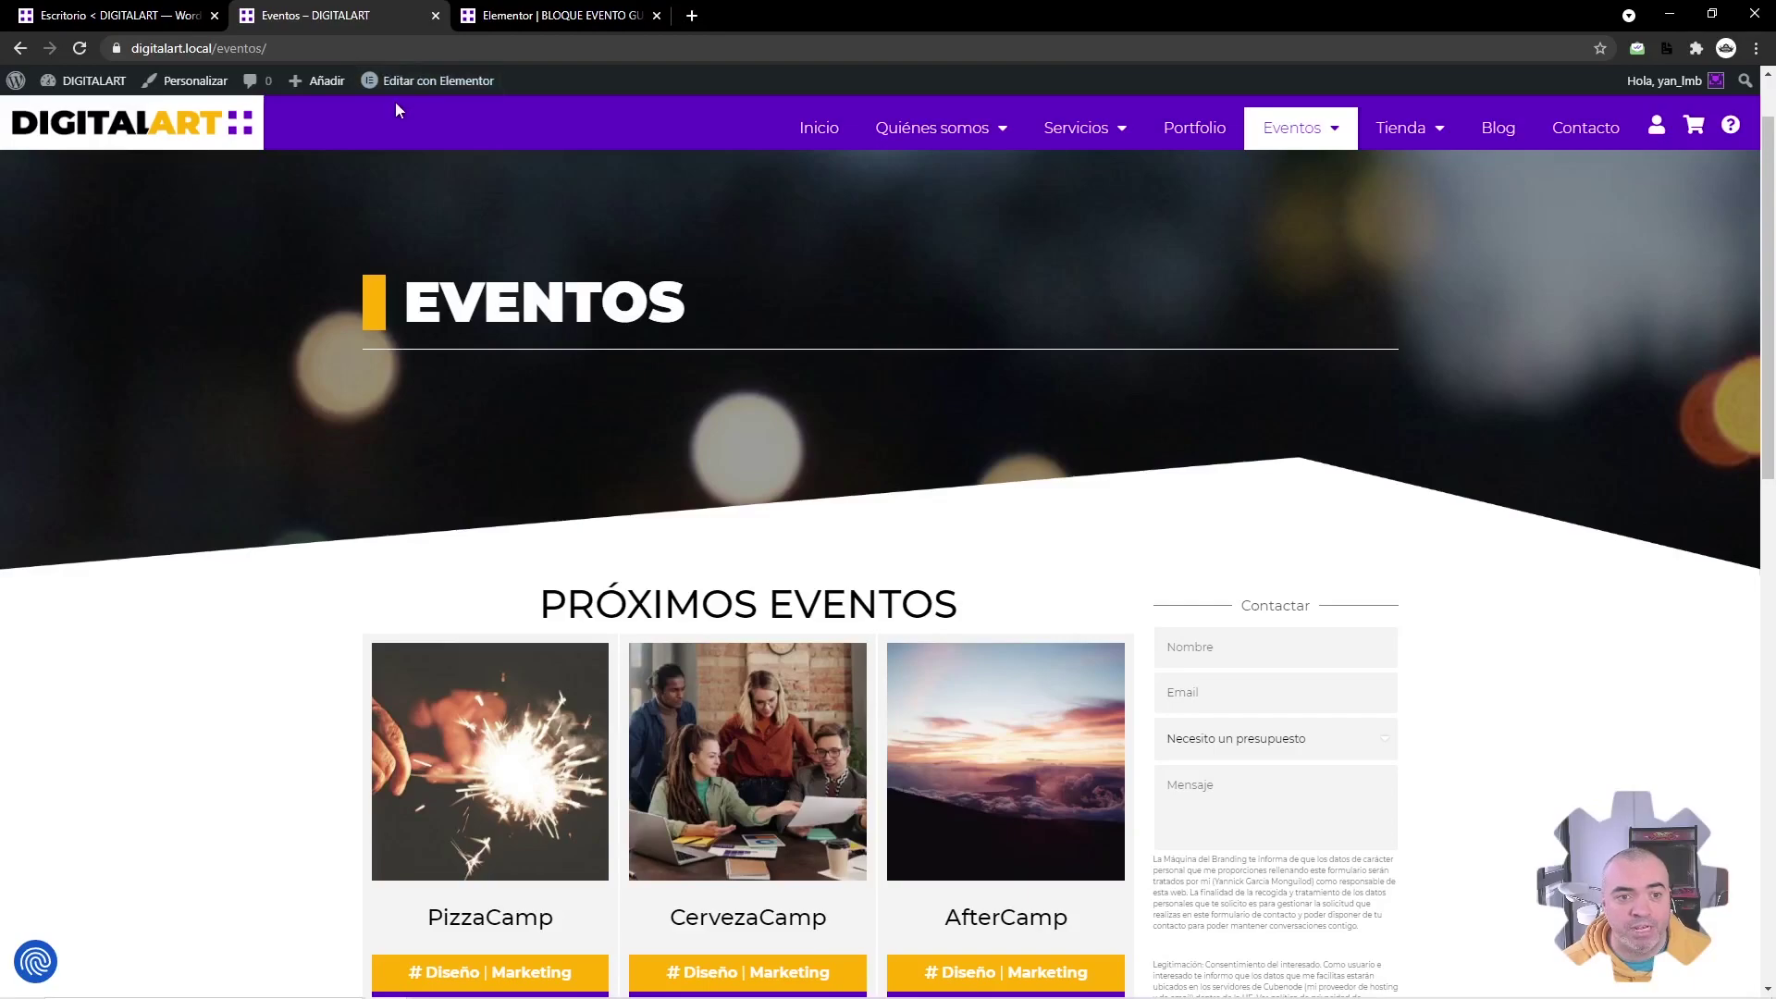
{"action": "mouse_move", "coordinate": [402, 83]}
{"action": "middle_click", "coordinate": [415, 170]}
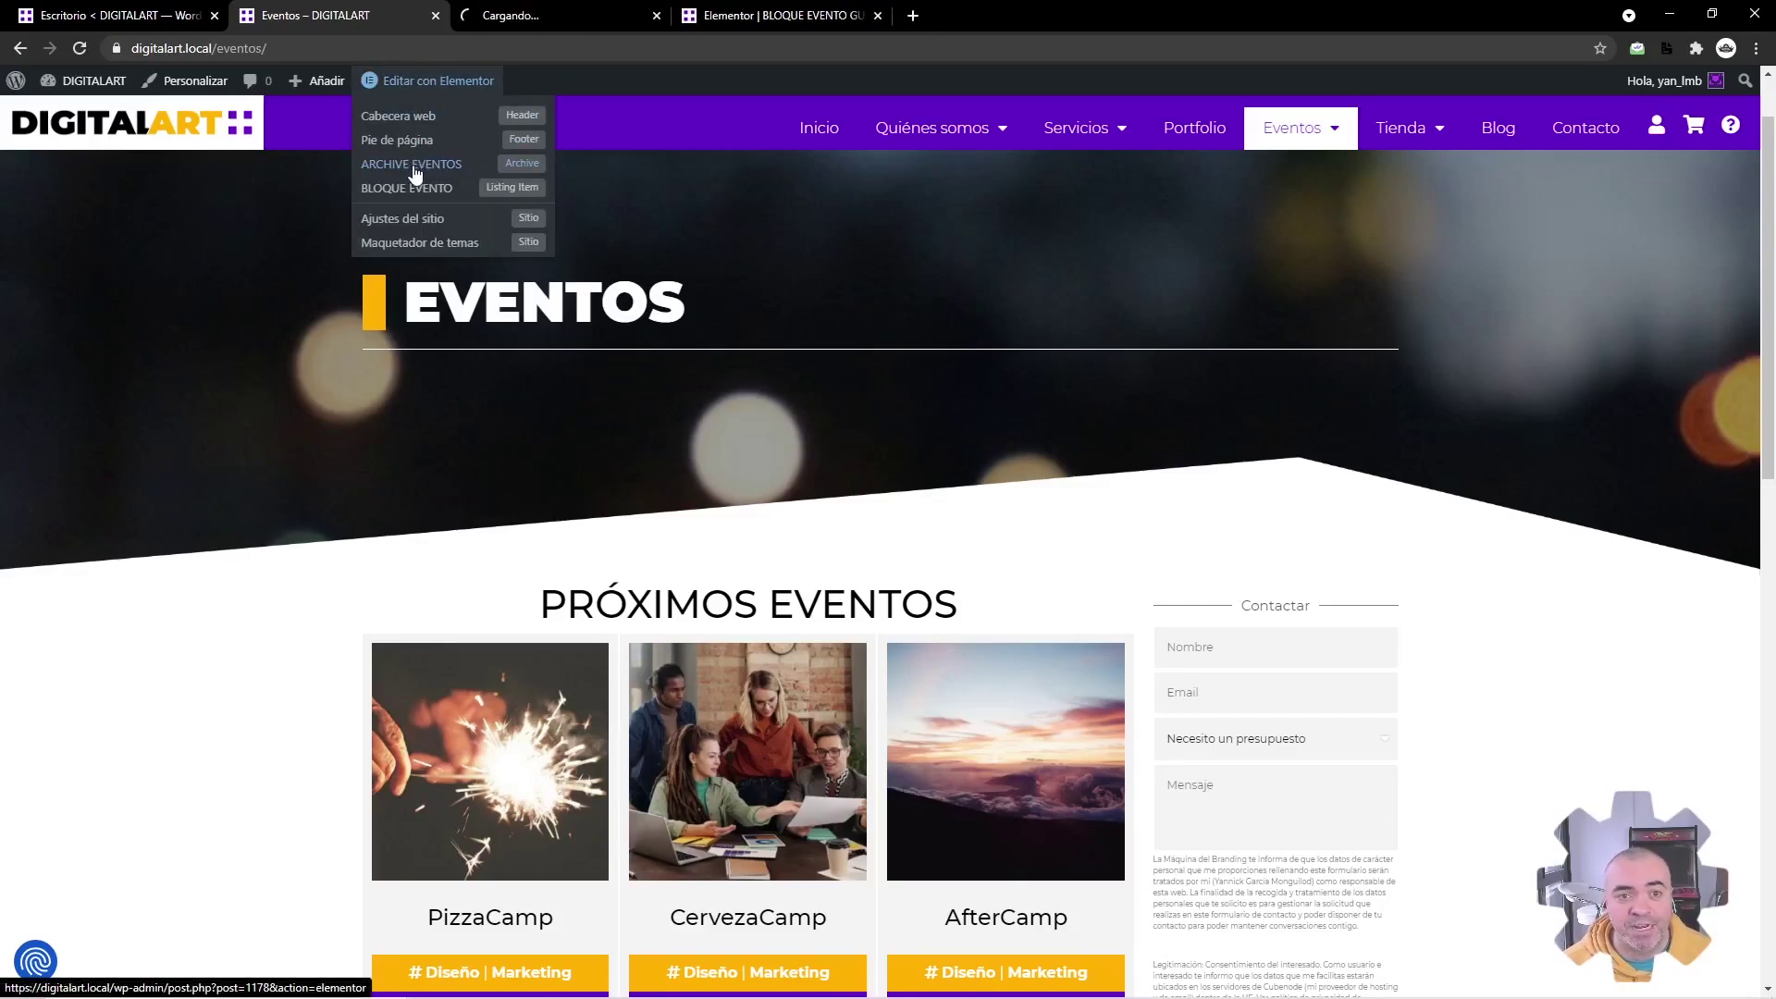
{"action": "scroll", "coordinate": [481, 218], "scroll_direction": "down", "scroll_amount": 1}
{"action": "scroll", "coordinate": [481, 226], "scroll_direction": "down", "scroll_amount": 3}
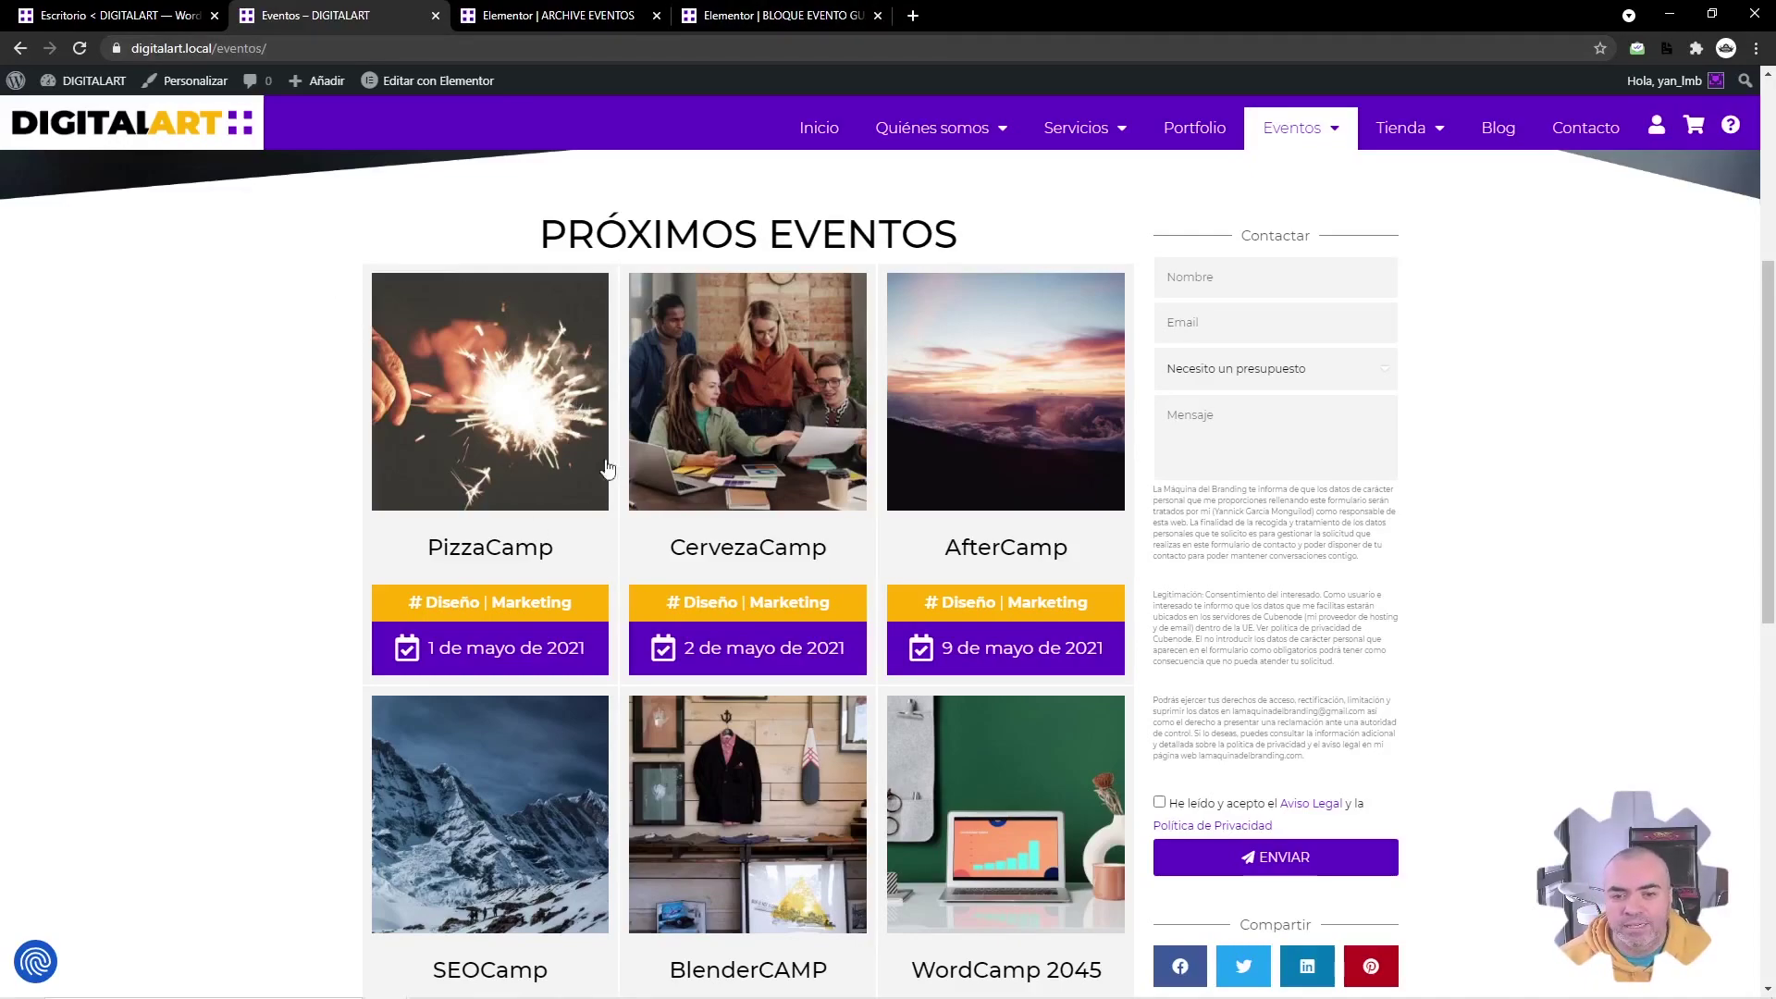
- From the WordPress dashboard, open the CervezaCamp event for editing in a separate tab
{"action": "left_click", "coordinate": [777, 13]}
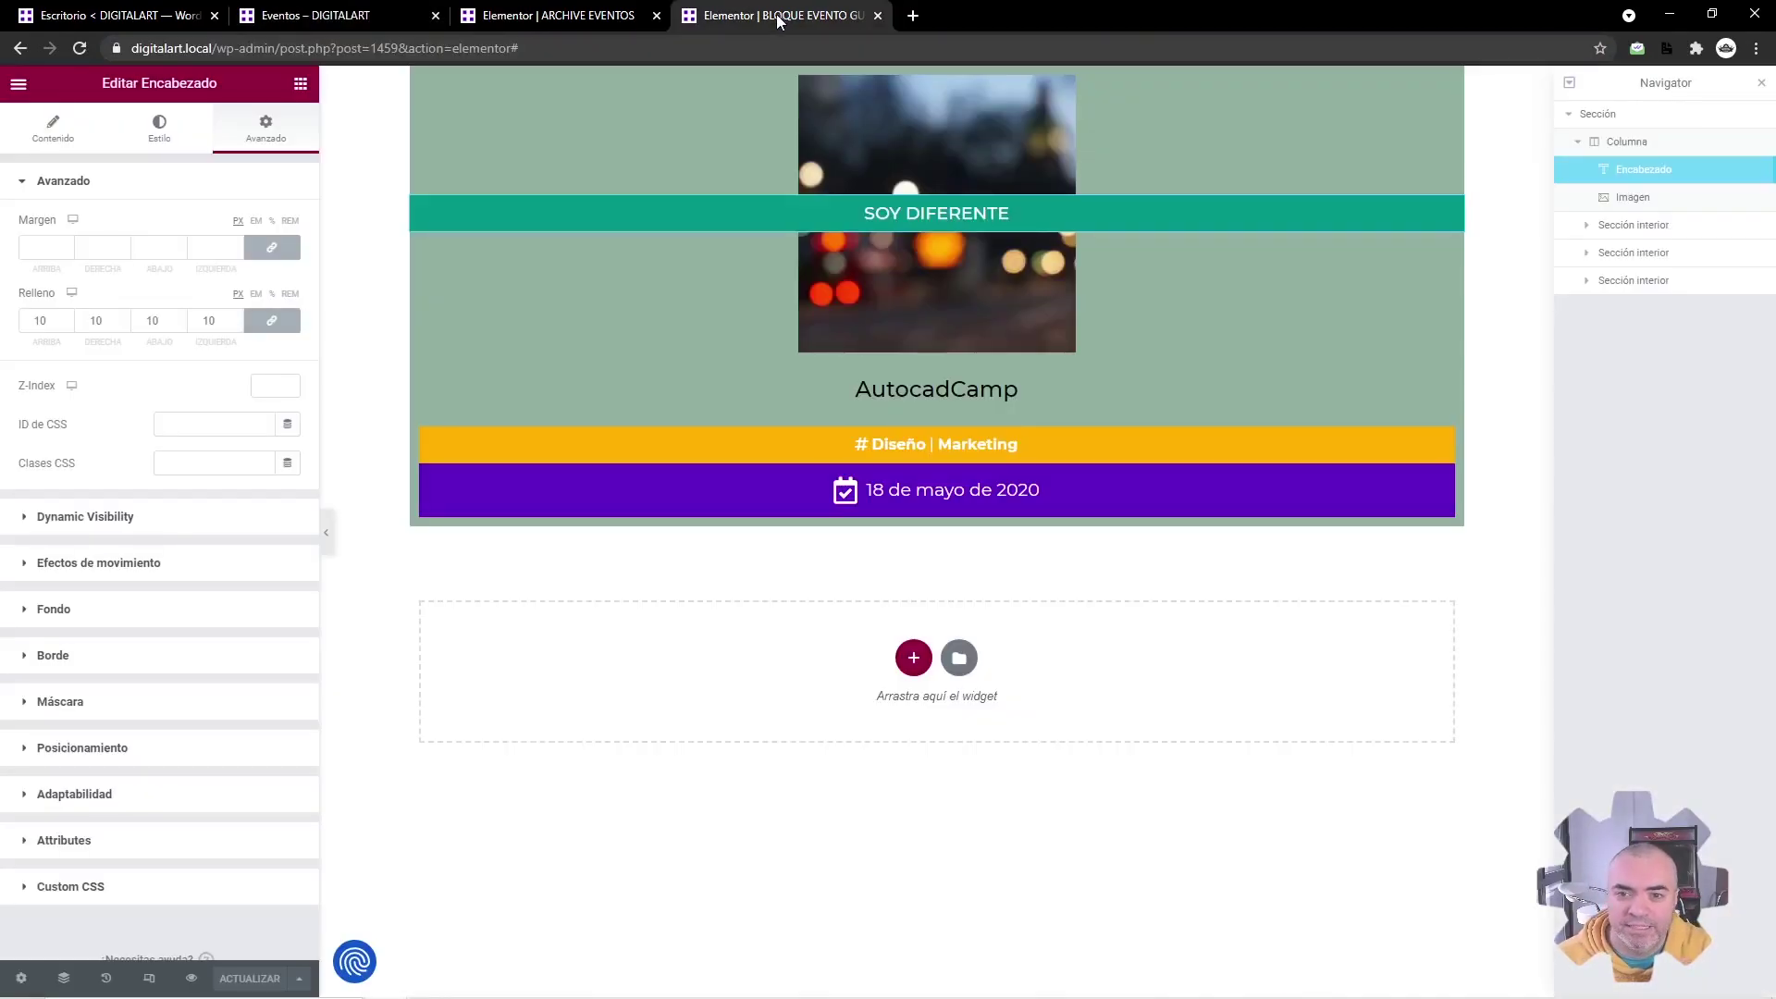
{"action": "left_click", "coordinate": [305, 15]}
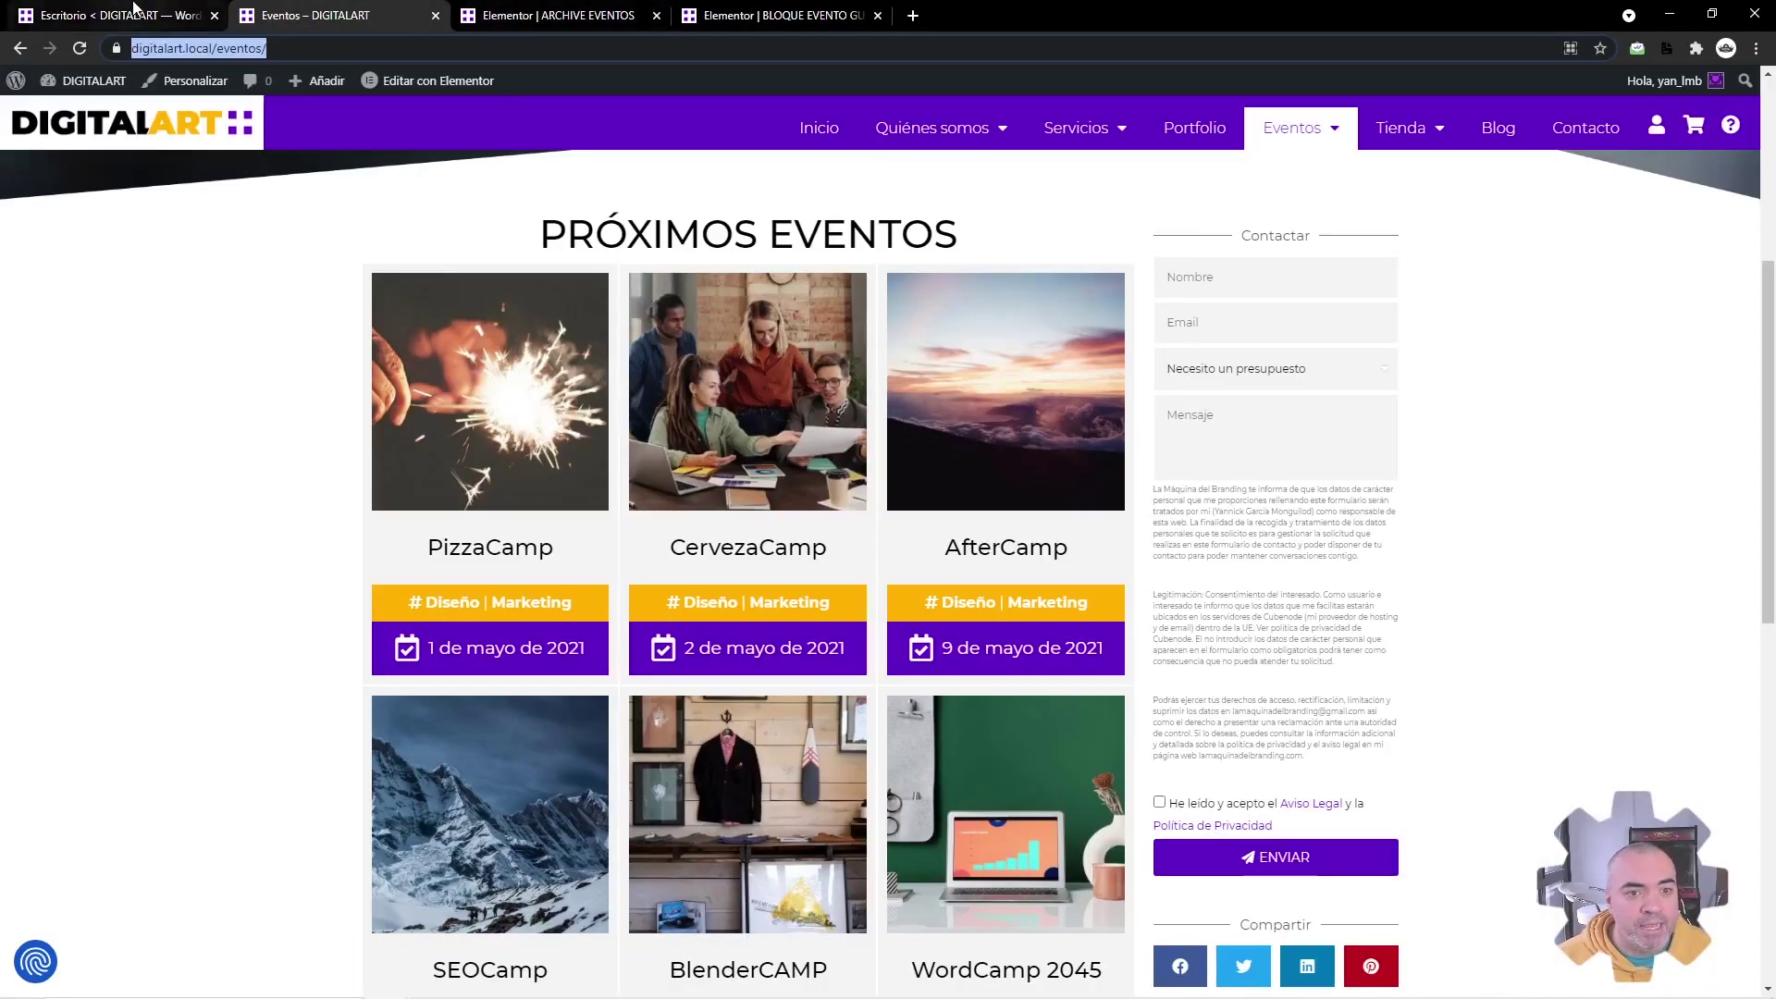
{"action": "left_click", "coordinate": [134, 13]}
{"action": "scroll", "coordinate": [203, 314], "scroll_direction": "up", "scroll_amount": 3}
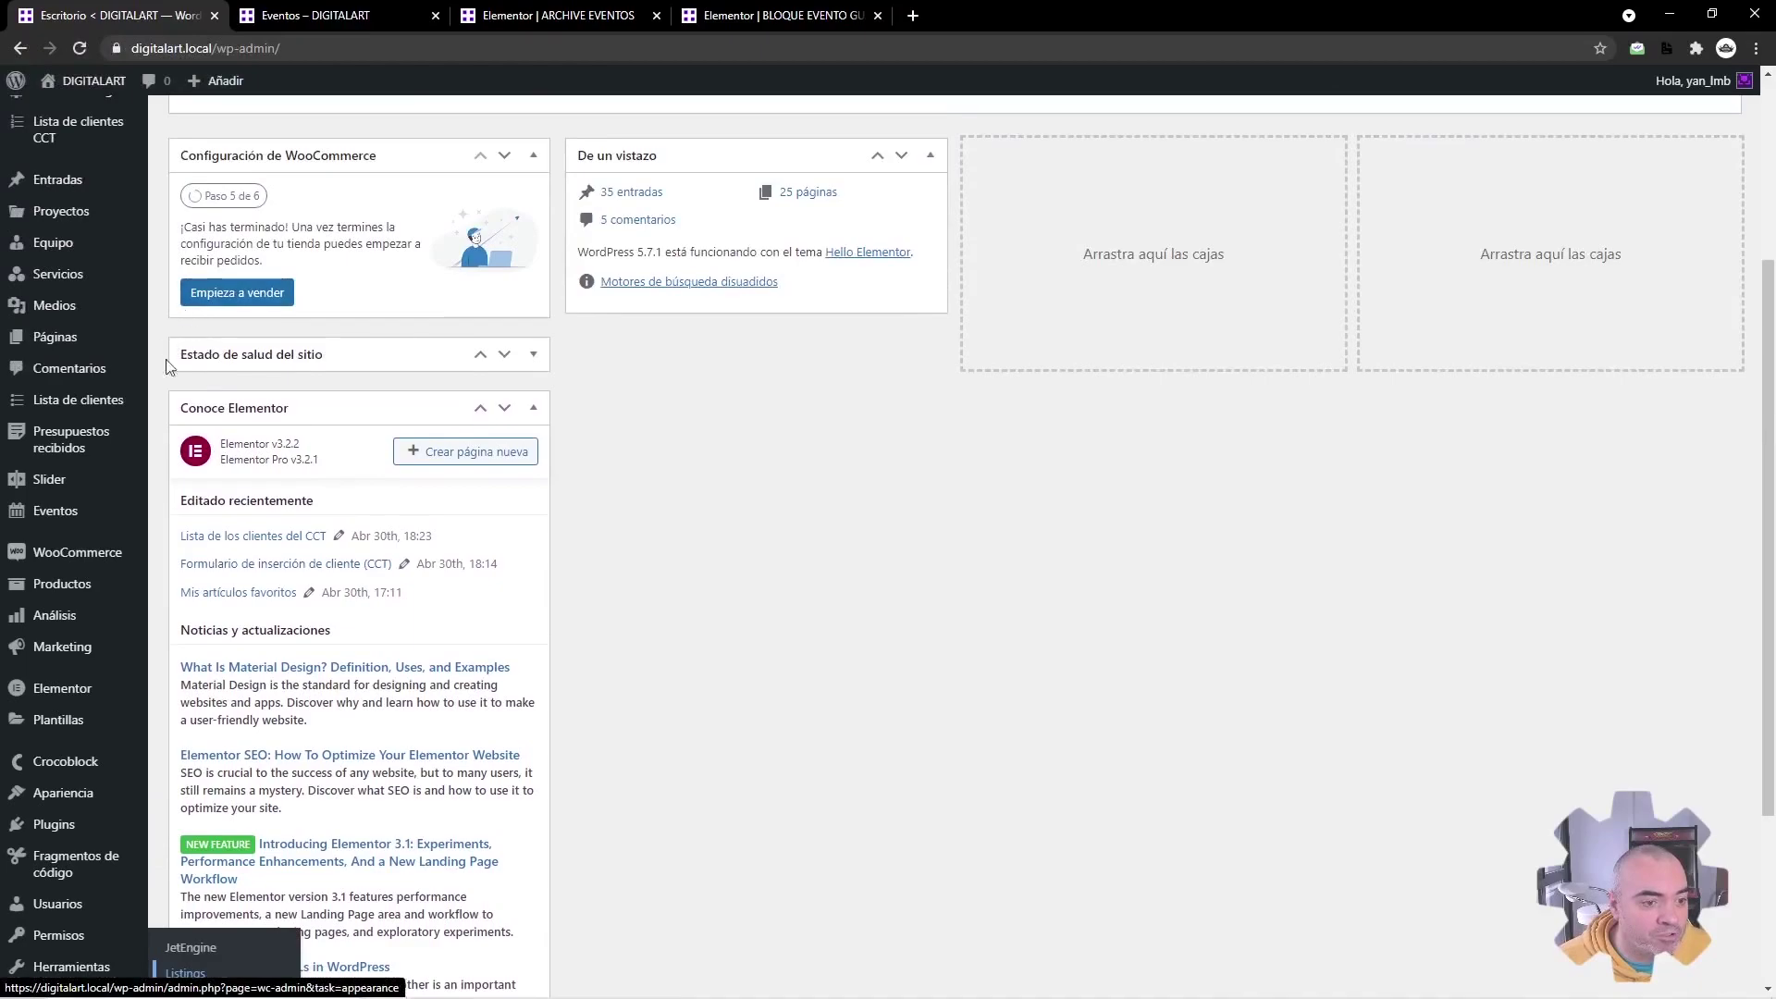
{"action": "middle_click", "coordinate": [199, 514]}
{"action": "left_click_drag", "start_coordinate": [919, 8], "coordinate": [298, 8]}
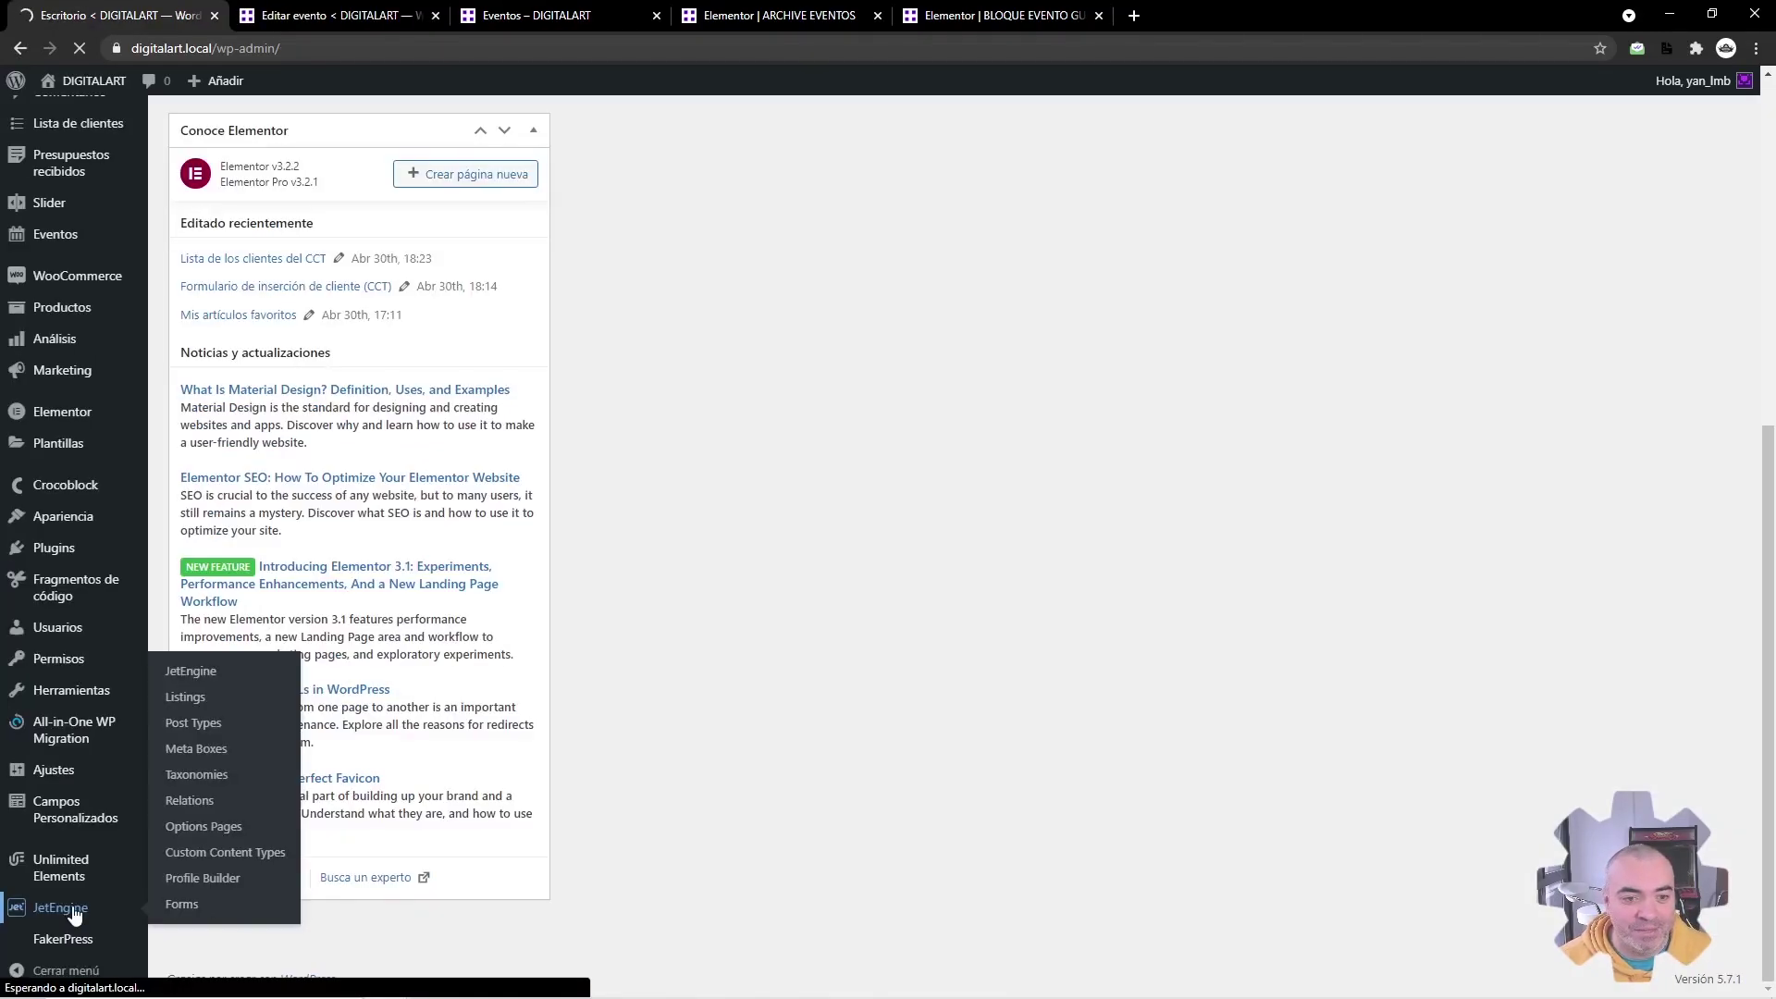
- Save JetEngine's modules with Listing Grid injections enabled and reload the ARCHIVE EVENTOS template editor
{"action": "scroll", "coordinate": [897, 314], "scroll_direction": "down", "scroll_amount": 4}
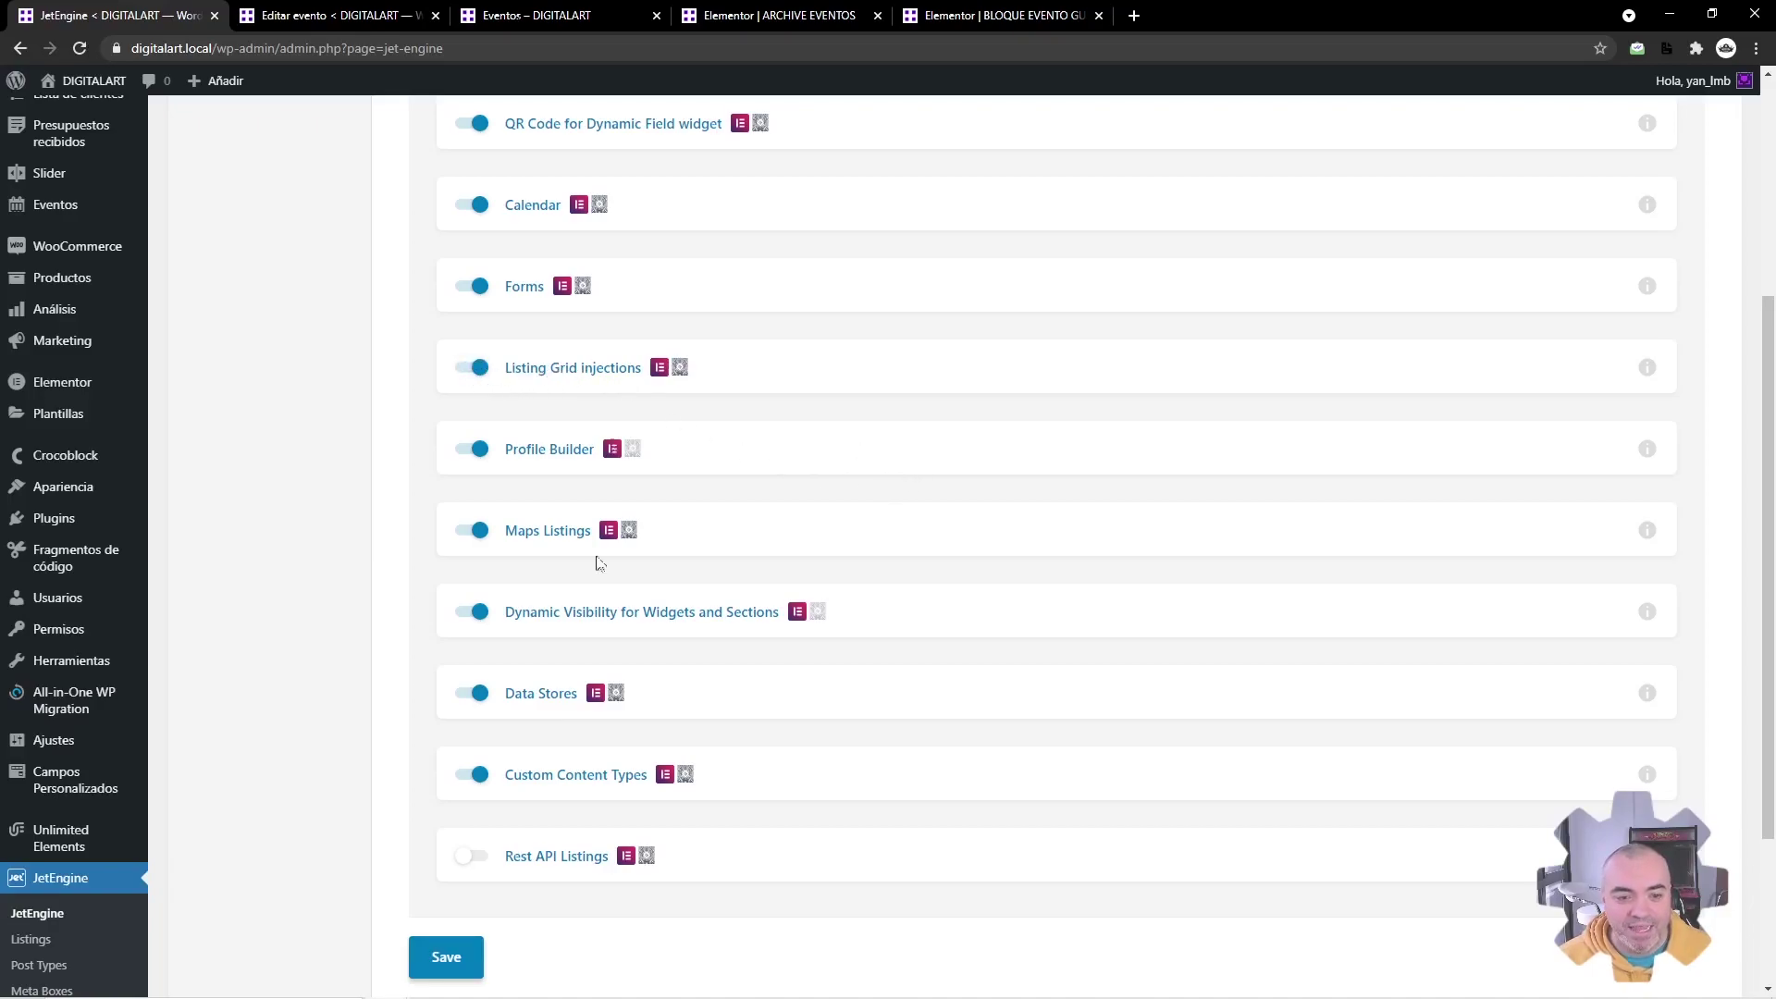
{"action": "left_click", "coordinate": [446, 957]}
{"action": "left_click", "coordinate": [780, 15]}
{"action": "key", "text": "F5"}
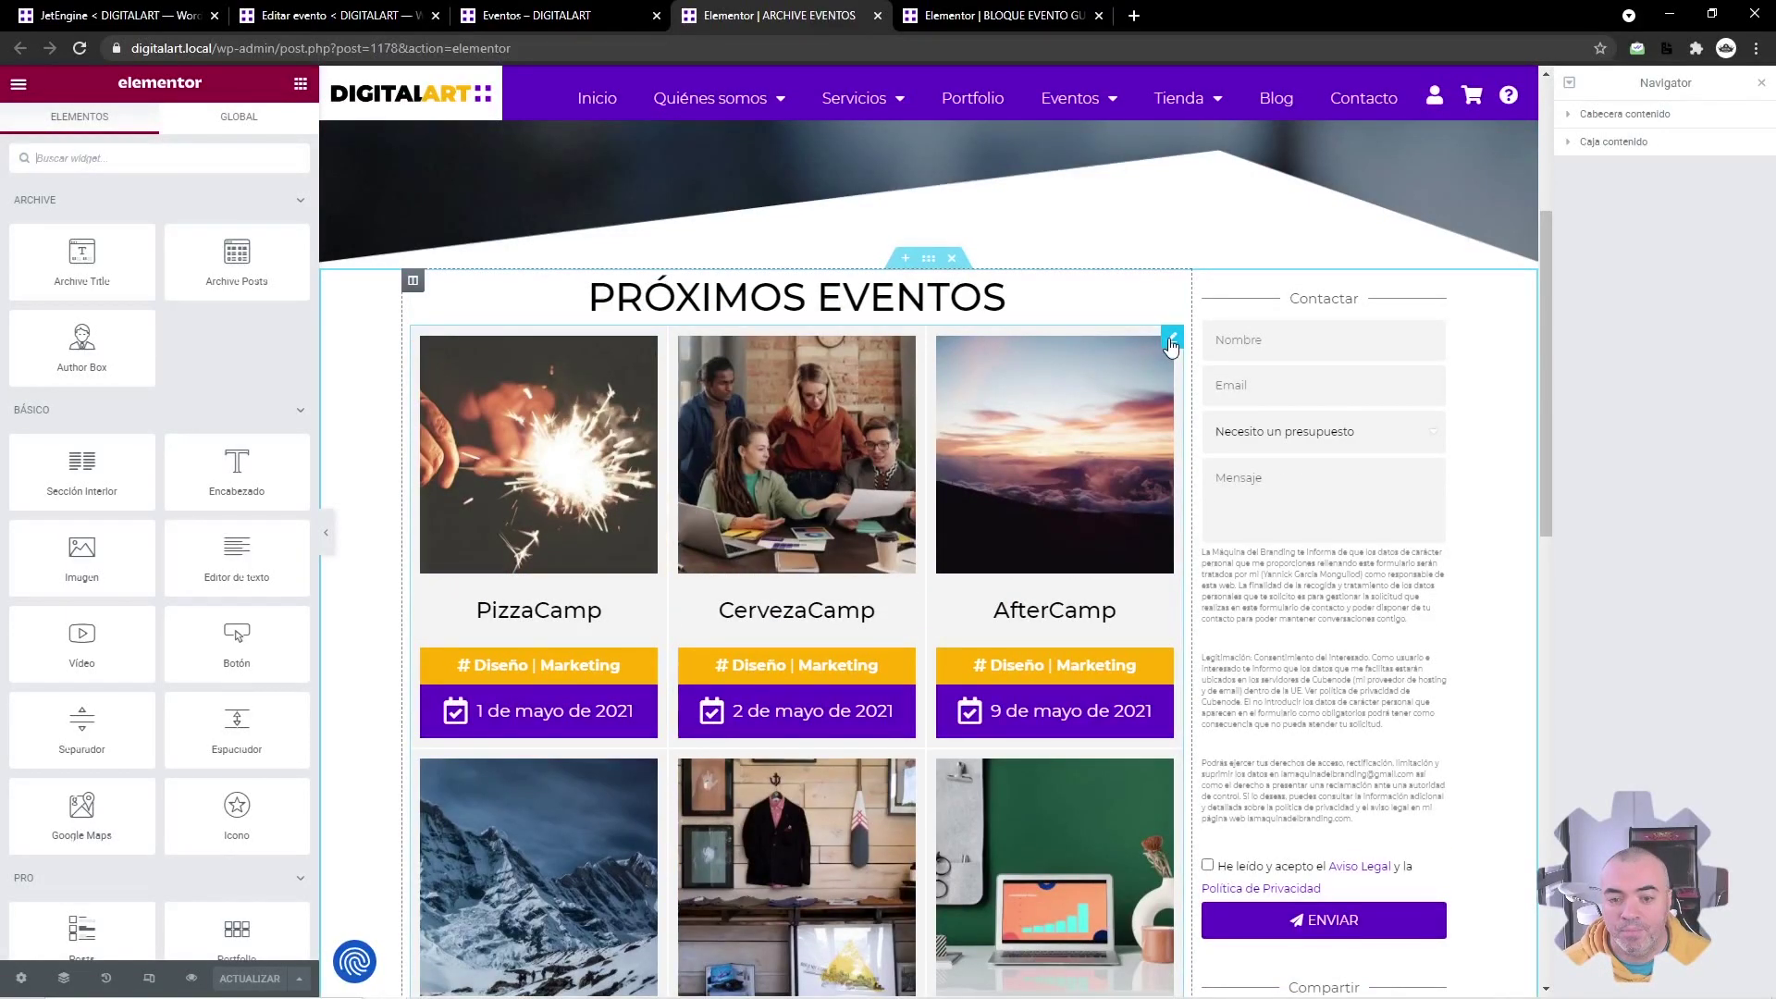
- Enable Inject alternative listing items for the Listing Grid under PRÓXIMOS EVENTOS
{"action": "left_click", "coordinate": [1172, 341]}
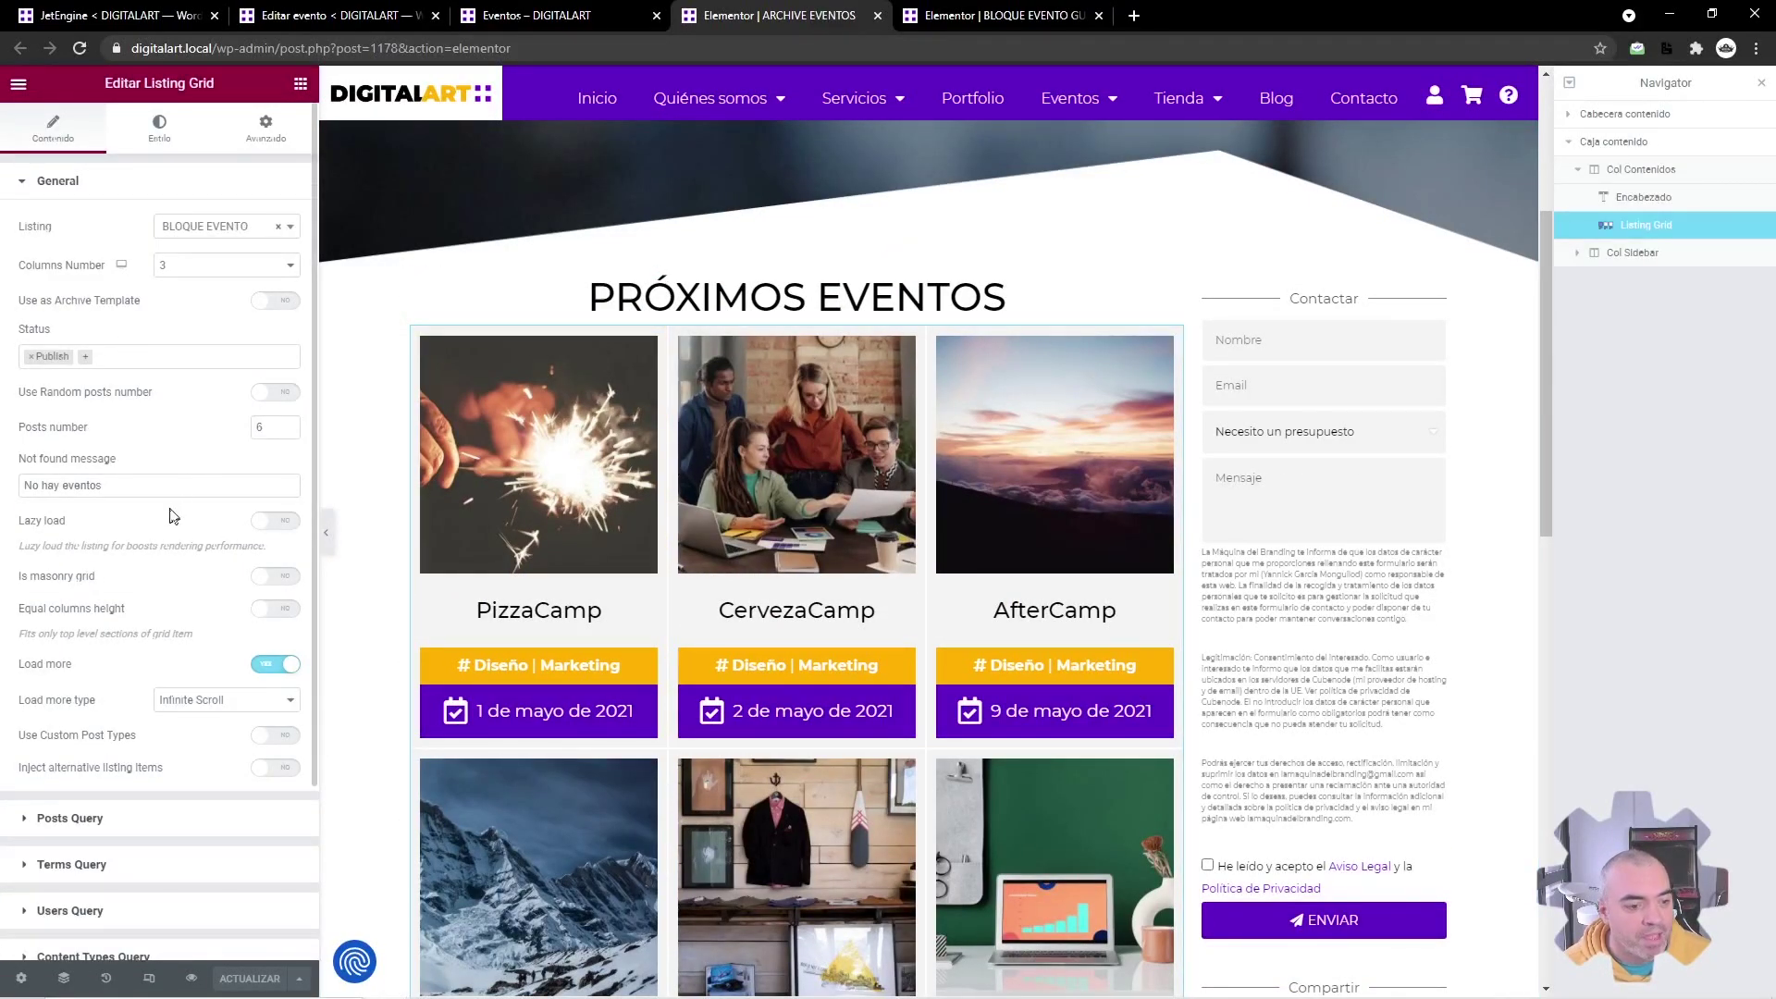
{"action": "scroll", "coordinate": [172, 579], "scroll_direction": "down", "scroll_amount": 2}
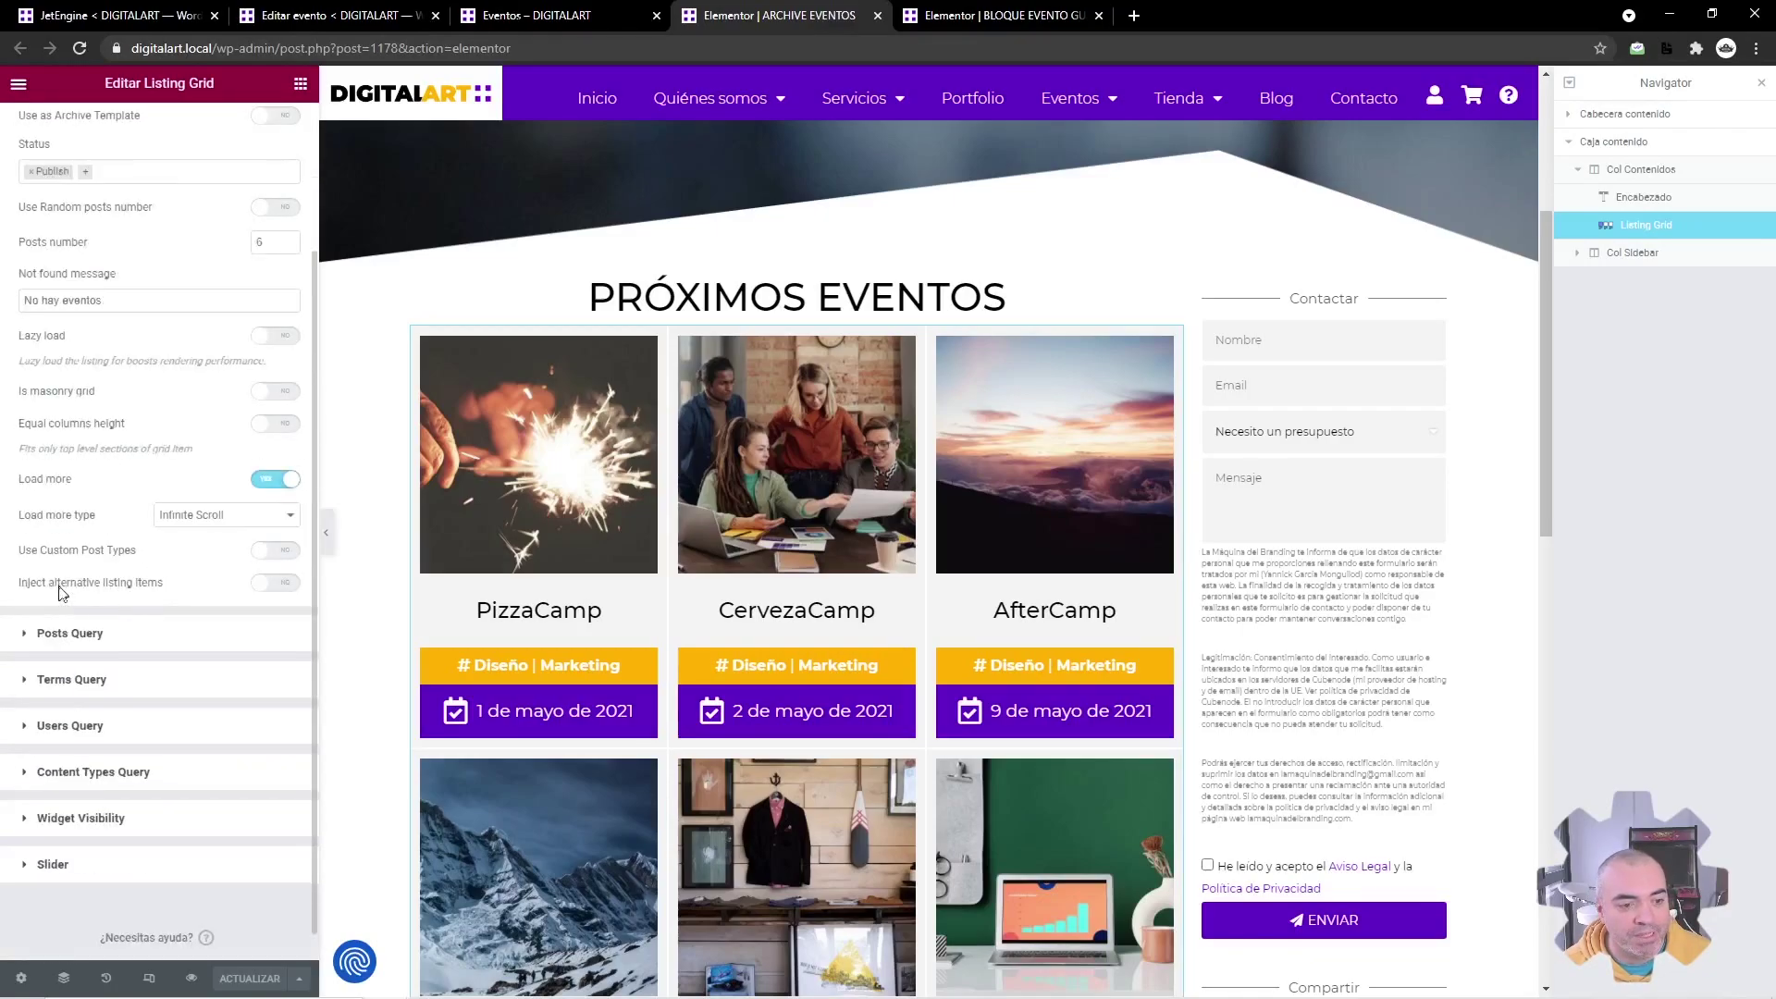
{"action": "left_click", "coordinate": [282, 584]}
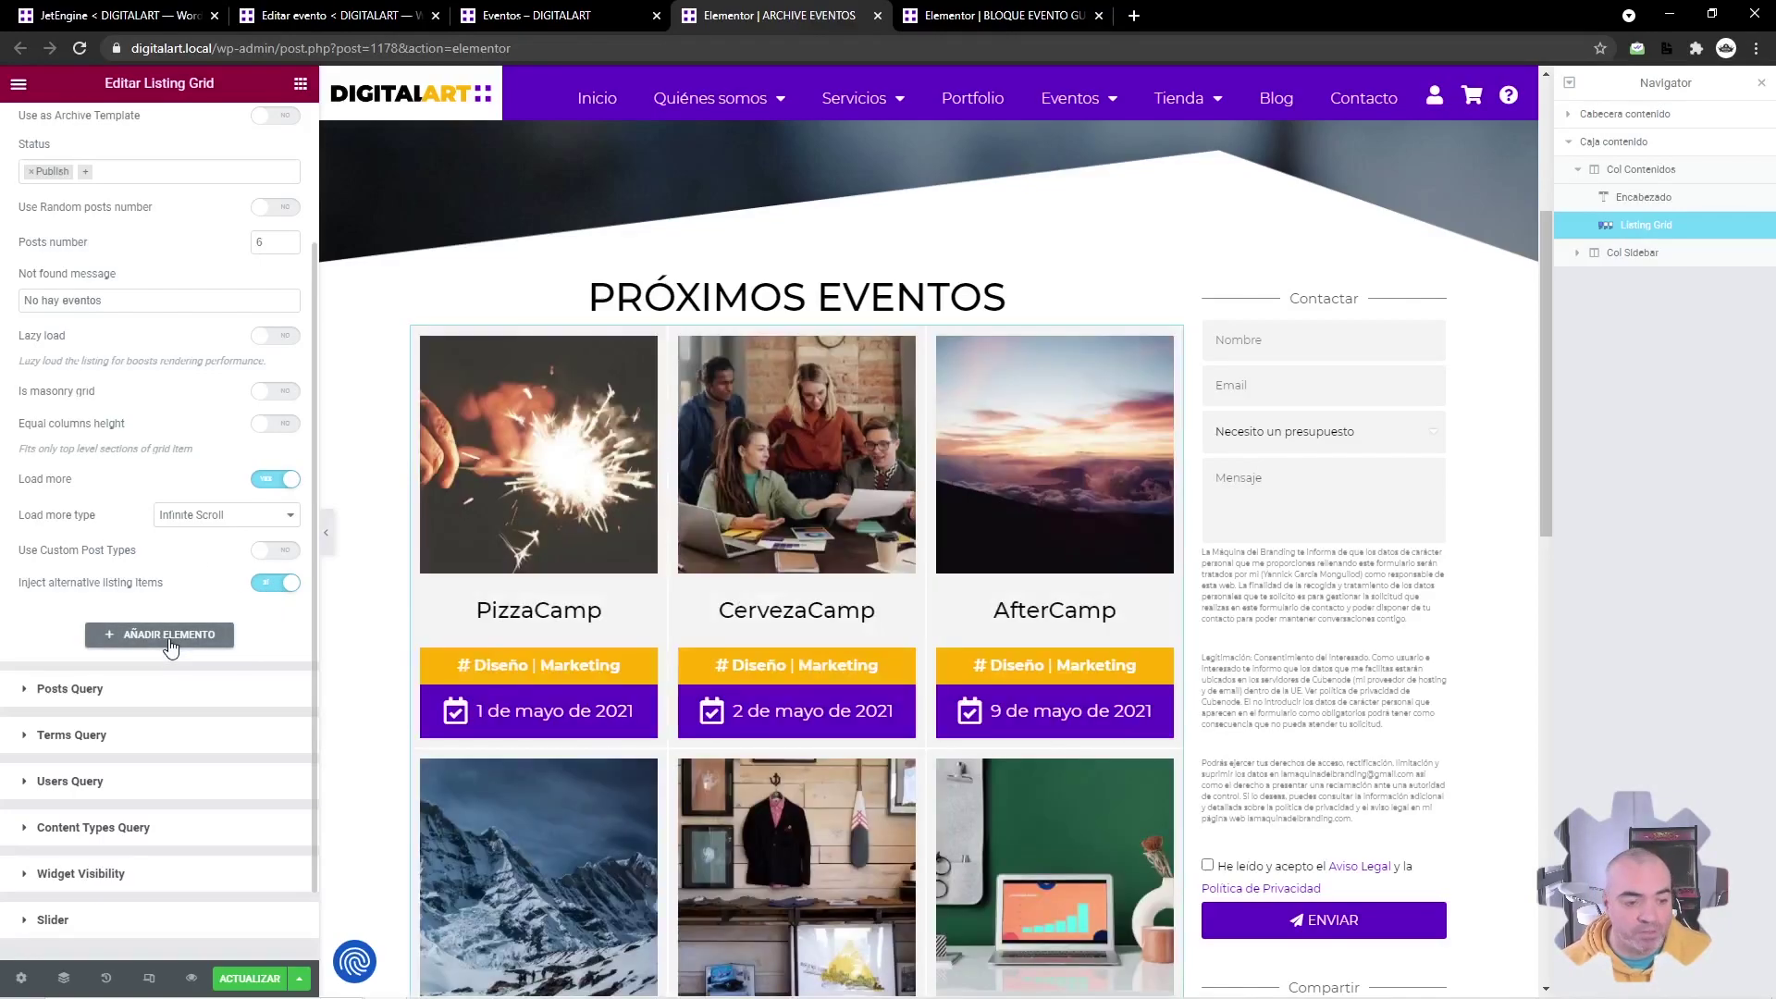
- Add an alternative listing item that uses the BLOQUE EVENTO GUAY template
{"action": "left_click", "coordinate": [170, 647]}
{"action": "left_click", "coordinate": [215, 708]}
{"action": "type", "text": "bl"}
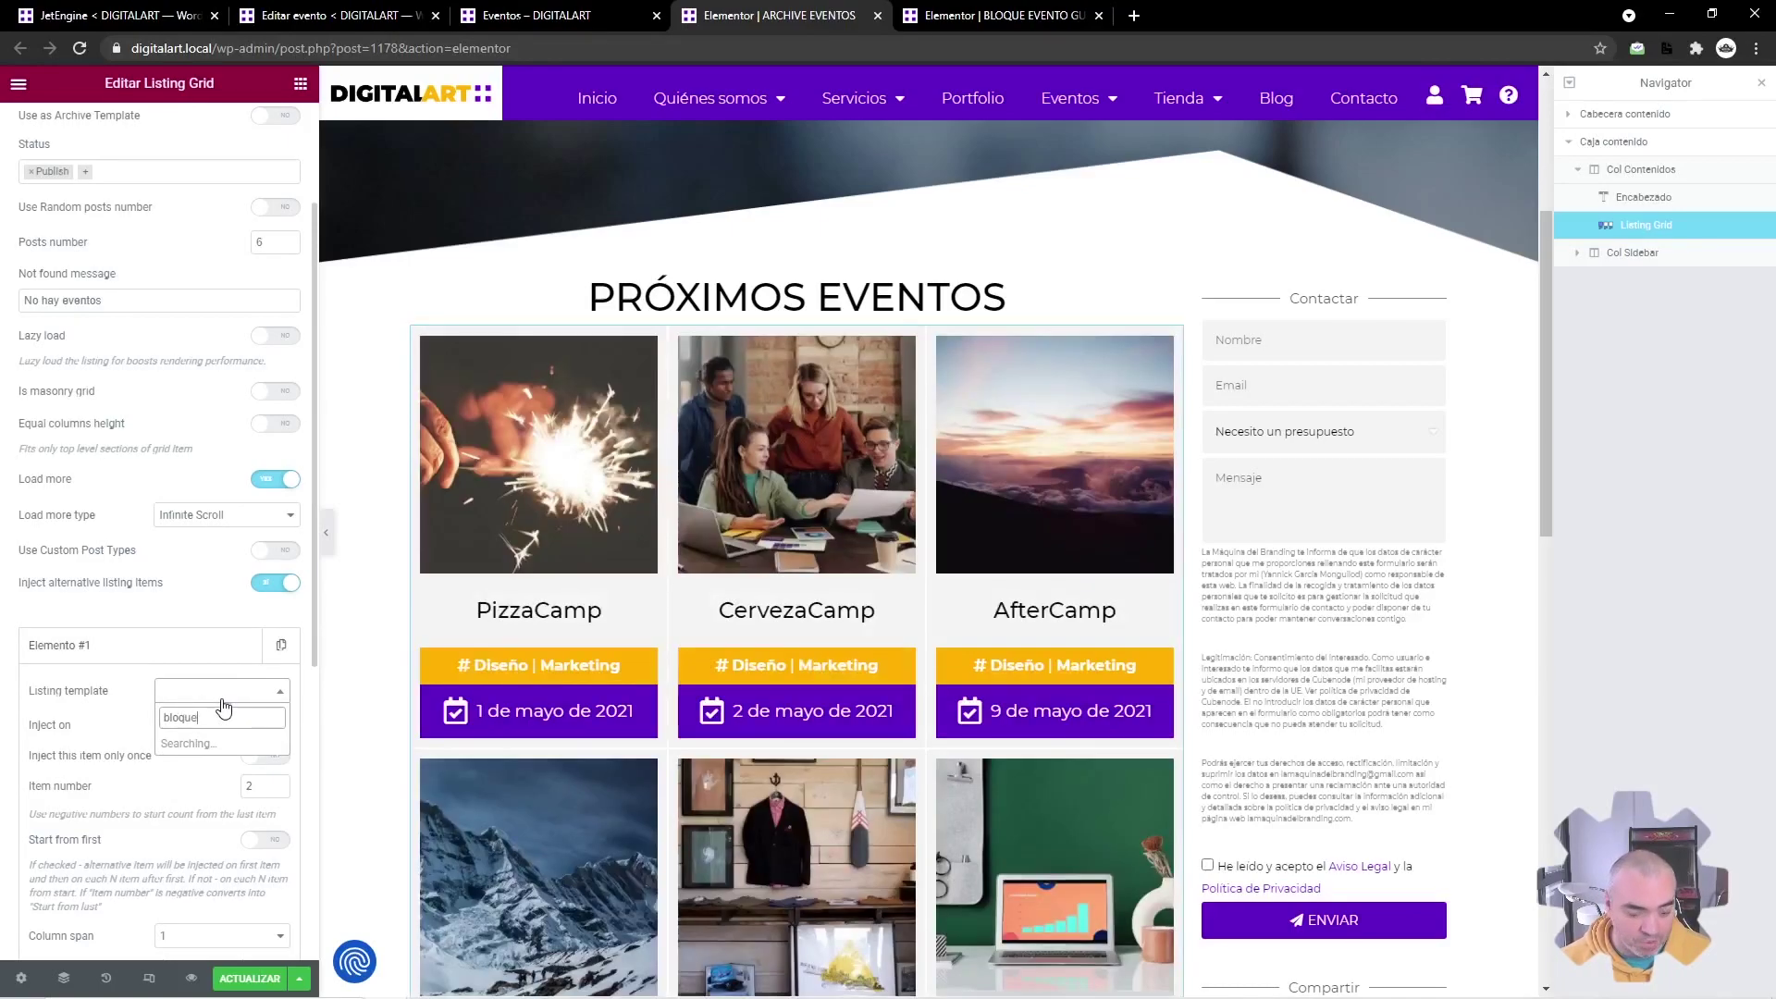
{"action": "type", "text": "oque"}
{"action": "key", "text": "BackSpace"}
{"action": "key", "text": "BackSpace"}
{"action": "key", "text": "BackSpace"}
{"action": "key", "text": "BackSpace"}
{"action": "key", "text": "BackSpace"}
{"action": "key", "text": "BackSpace"}
{"action": "type", "text": "evento"}
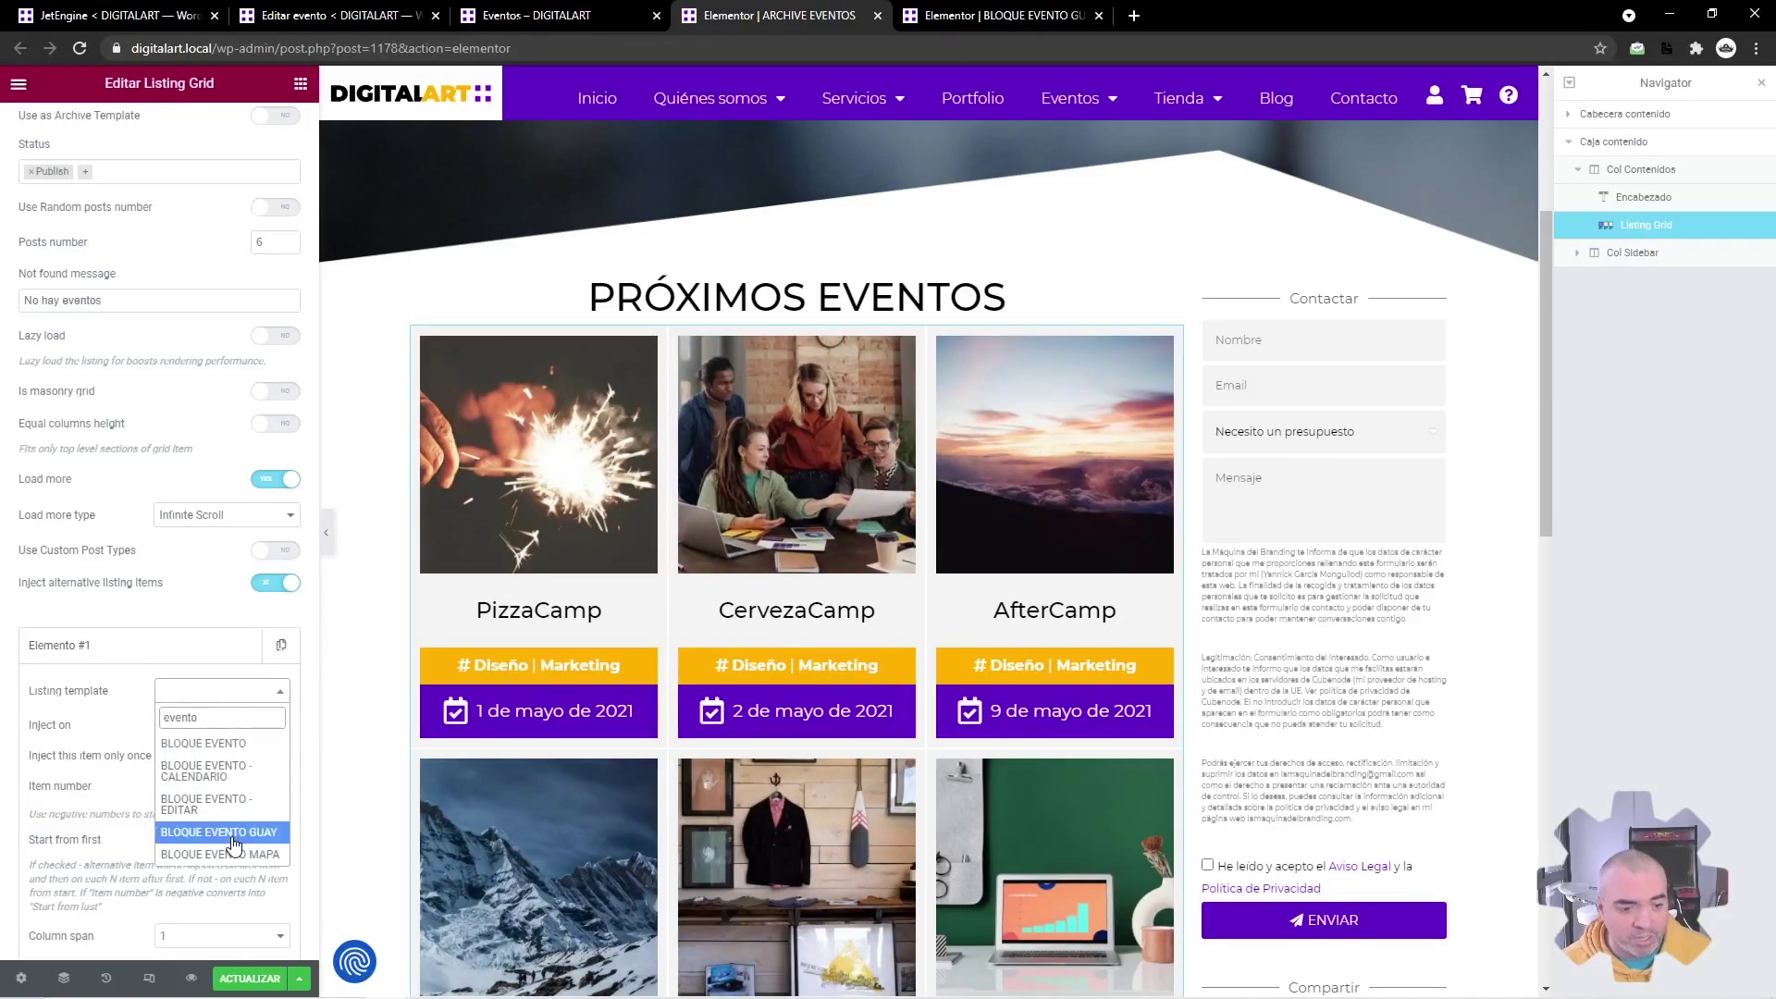
{"action": "left_click", "coordinate": [232, 838]}
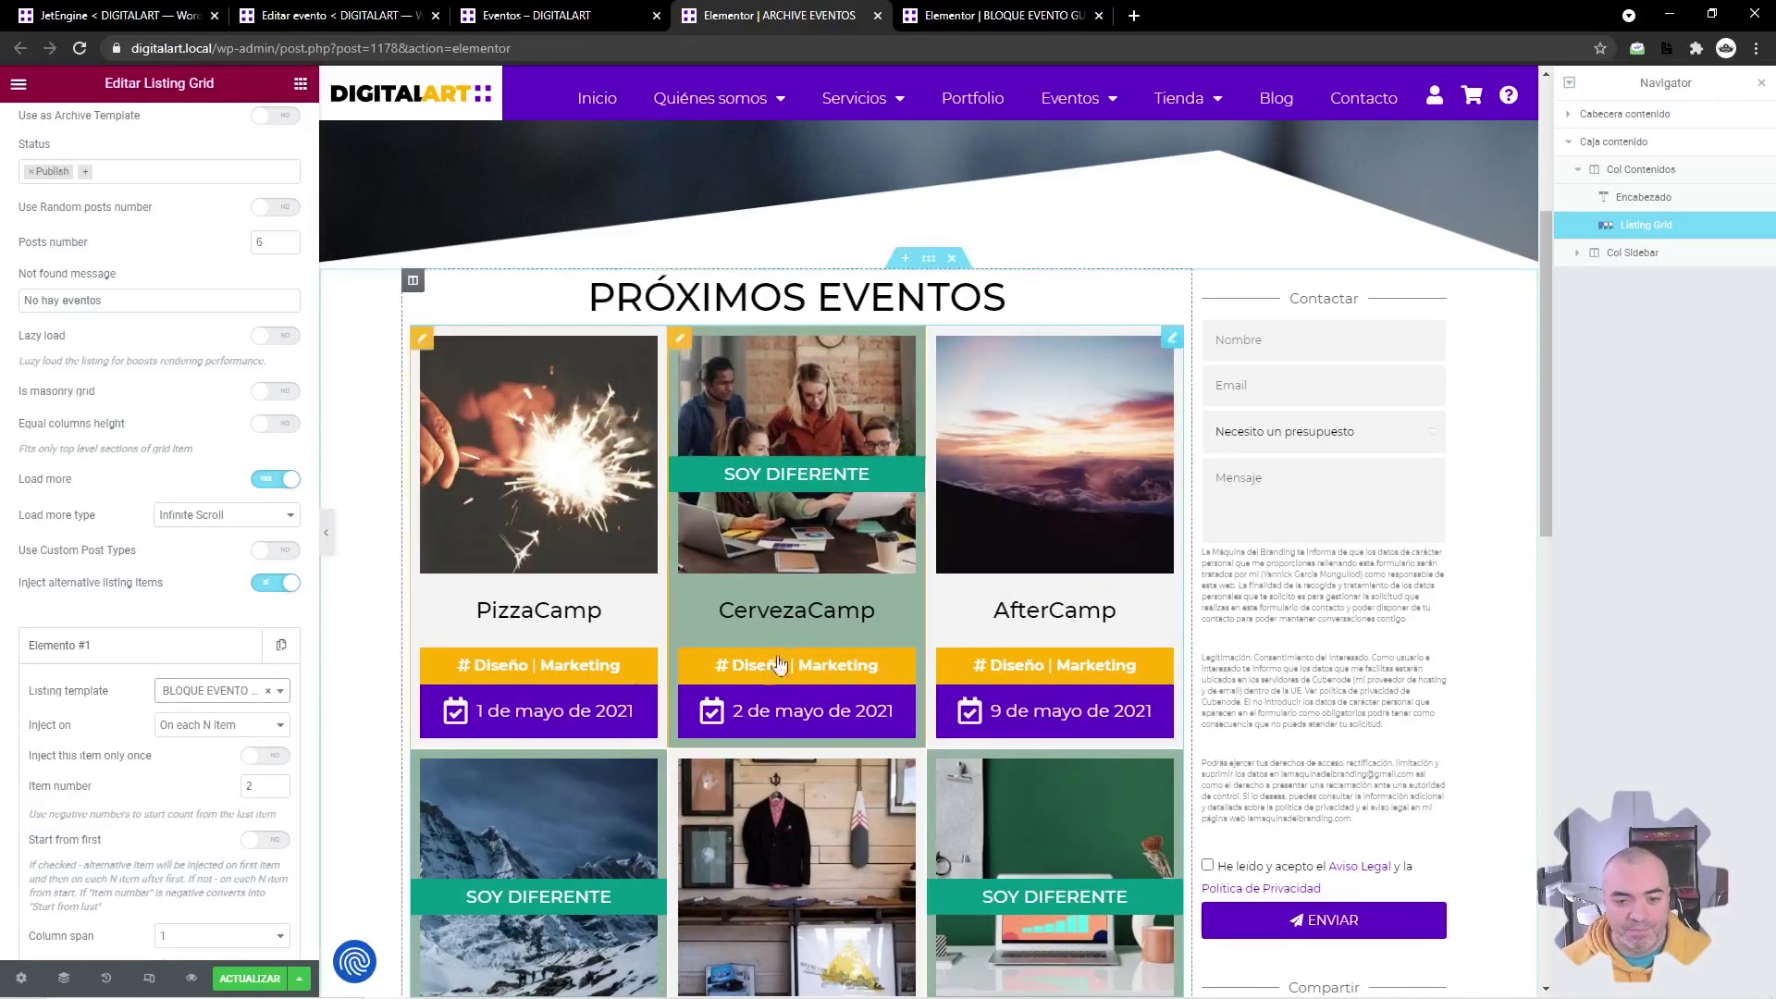
- Try injecting the alternative listing on every 3rd item and return the item number to 2
{"action": "scroll", "coordinate": [680, 556], "scroll_direction": "down", "scroll_amount": 3}
{"action": "scroll", "coordinate": [733, 525], "scroll_direction": "up", "scroll_amount": 2}
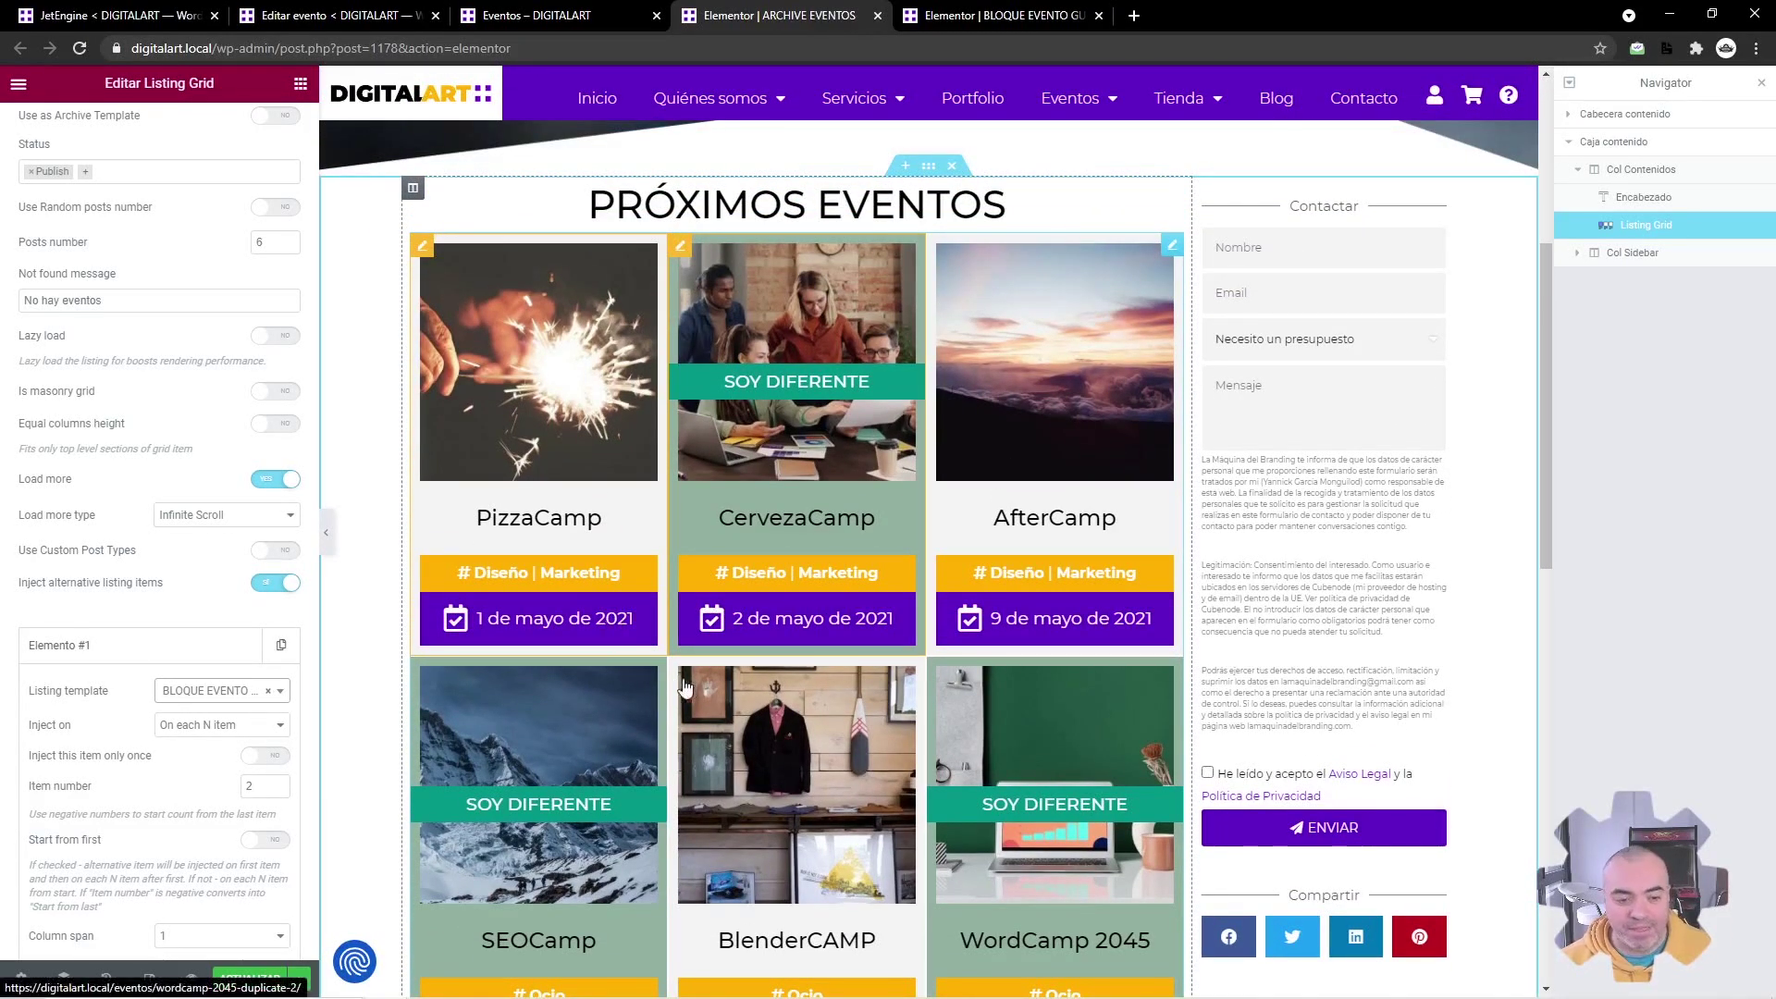
{"action": "scroll", "coordinate": [685, 689], "scroll_direction": "down", "scroll_amount": 1}
{"action": "scroll", "coordinate": [93, 740], "scroll_direction": "down", "scroll_amount": 2}
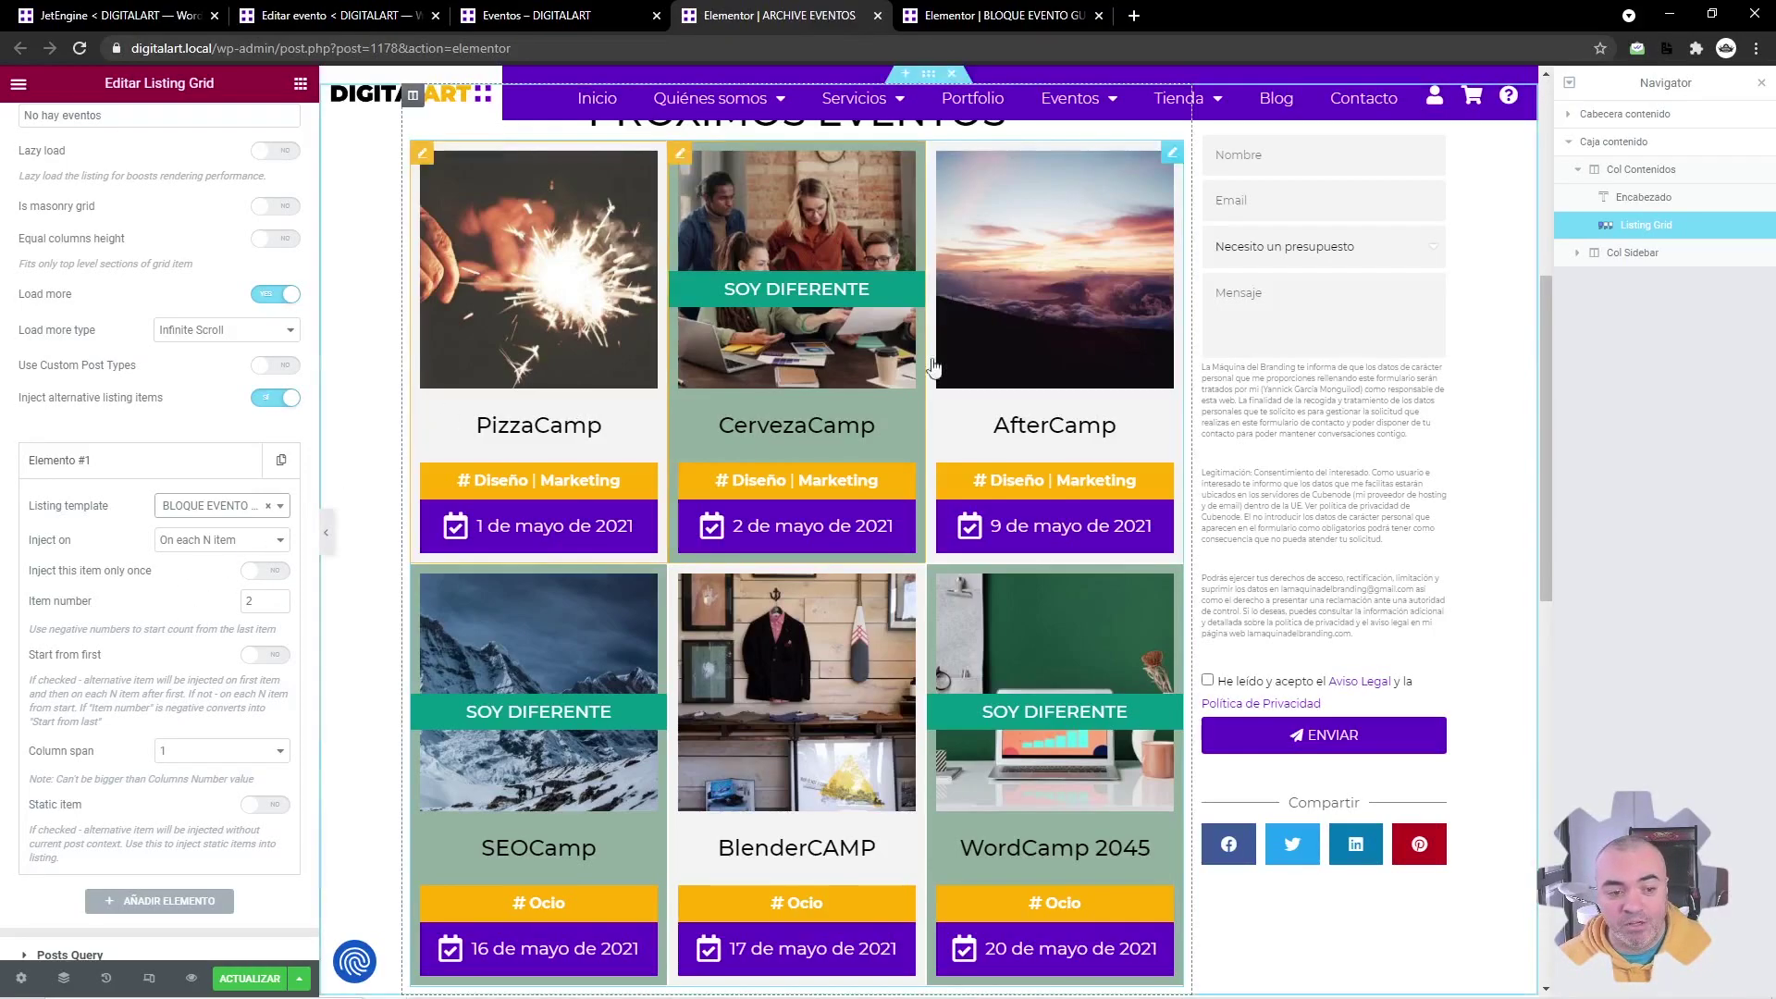
{"action": "left_click", "coordinate": [278, 597]}
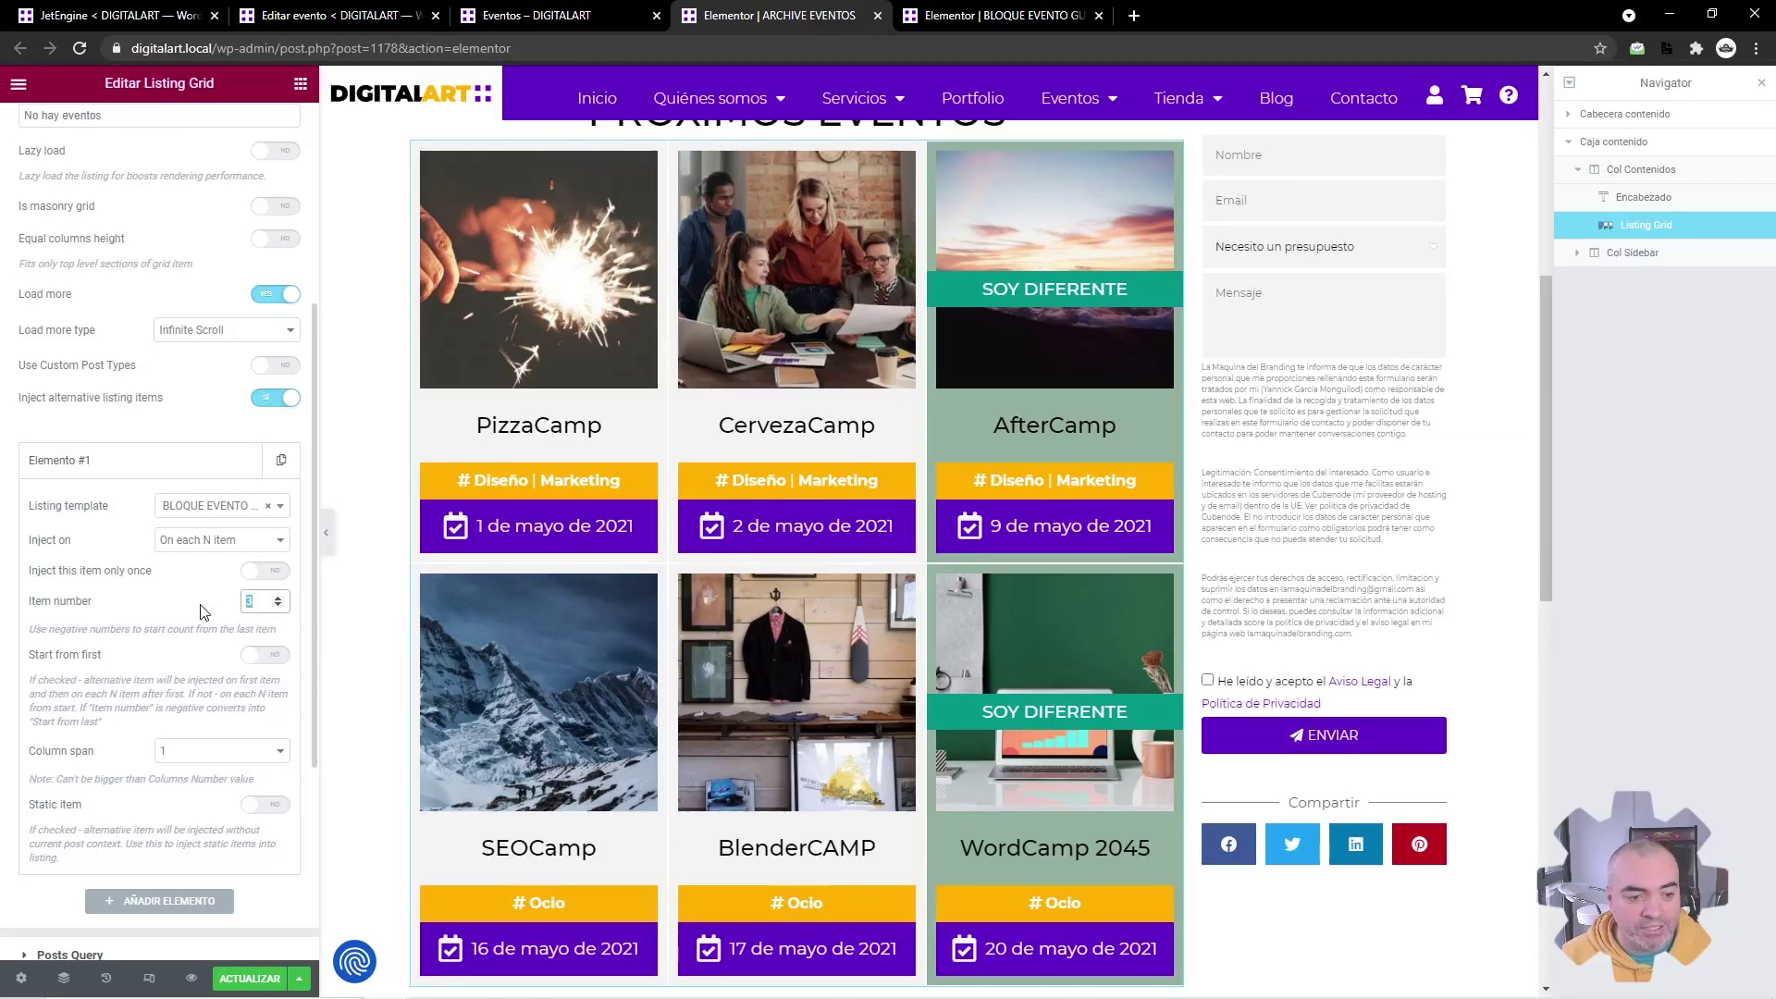
{"action": "type", "text": "2"}
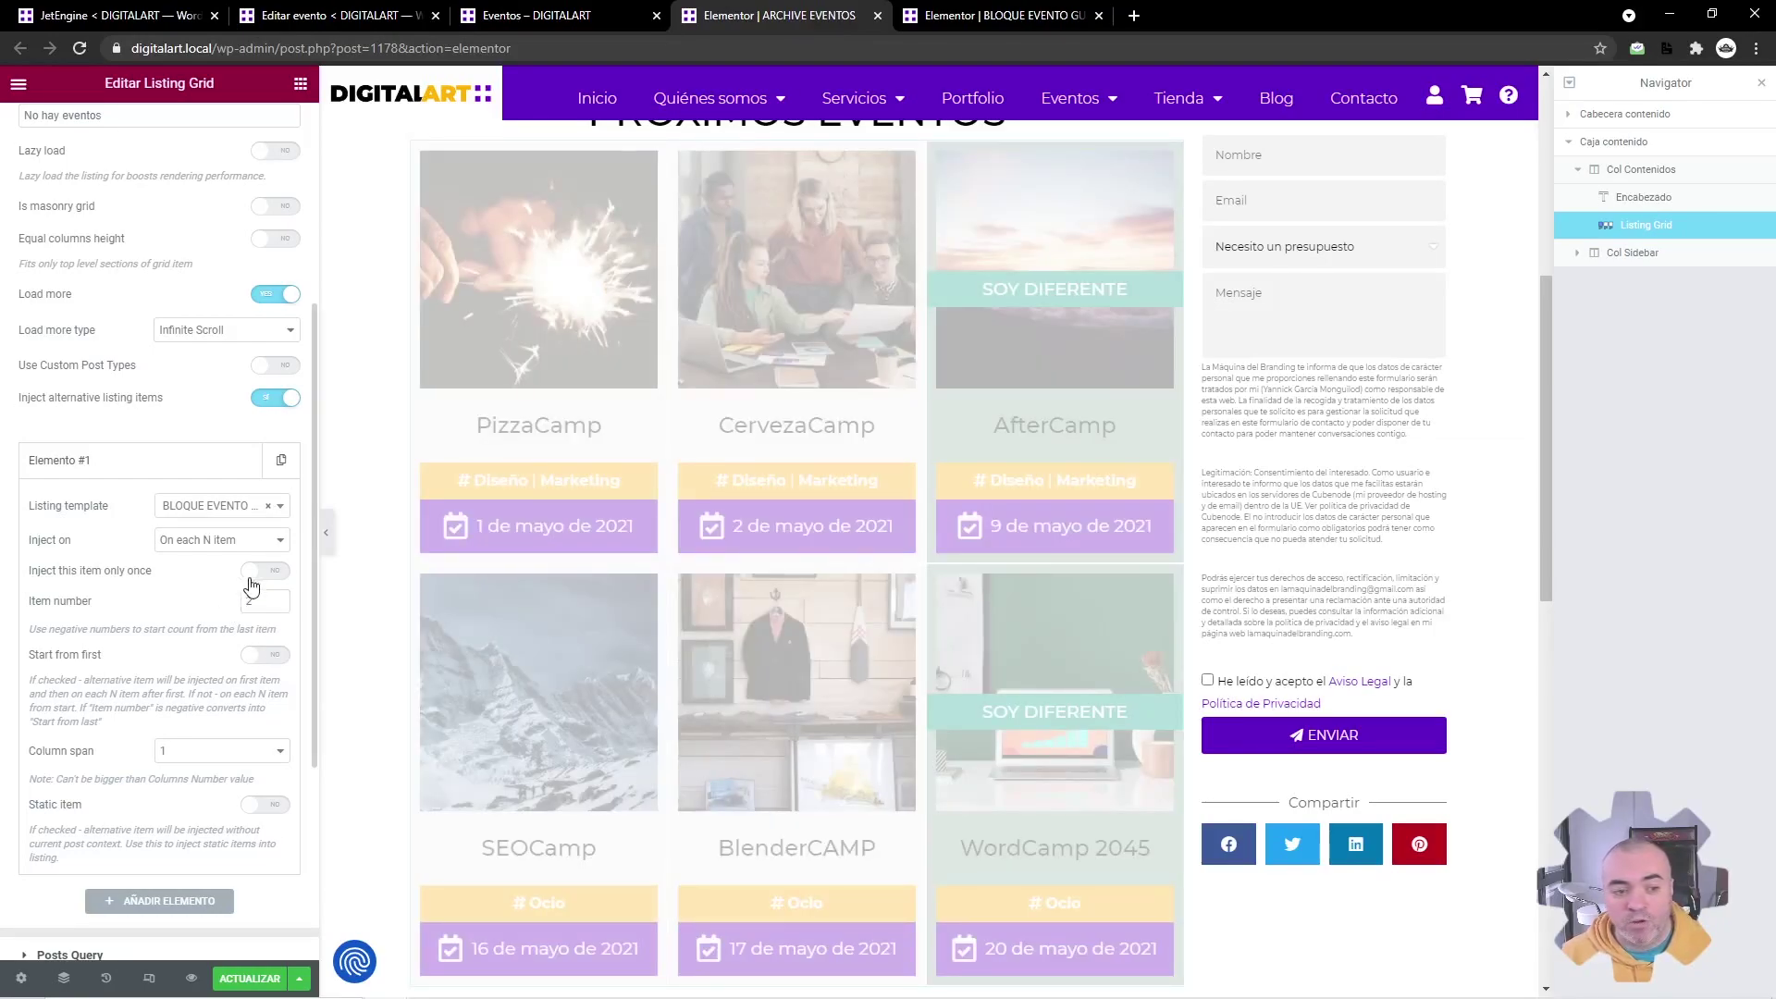
- Limit the alternative listing to a single injection and set its item number to 5
{"action": "left_click", "coordinate": [266, 572]}
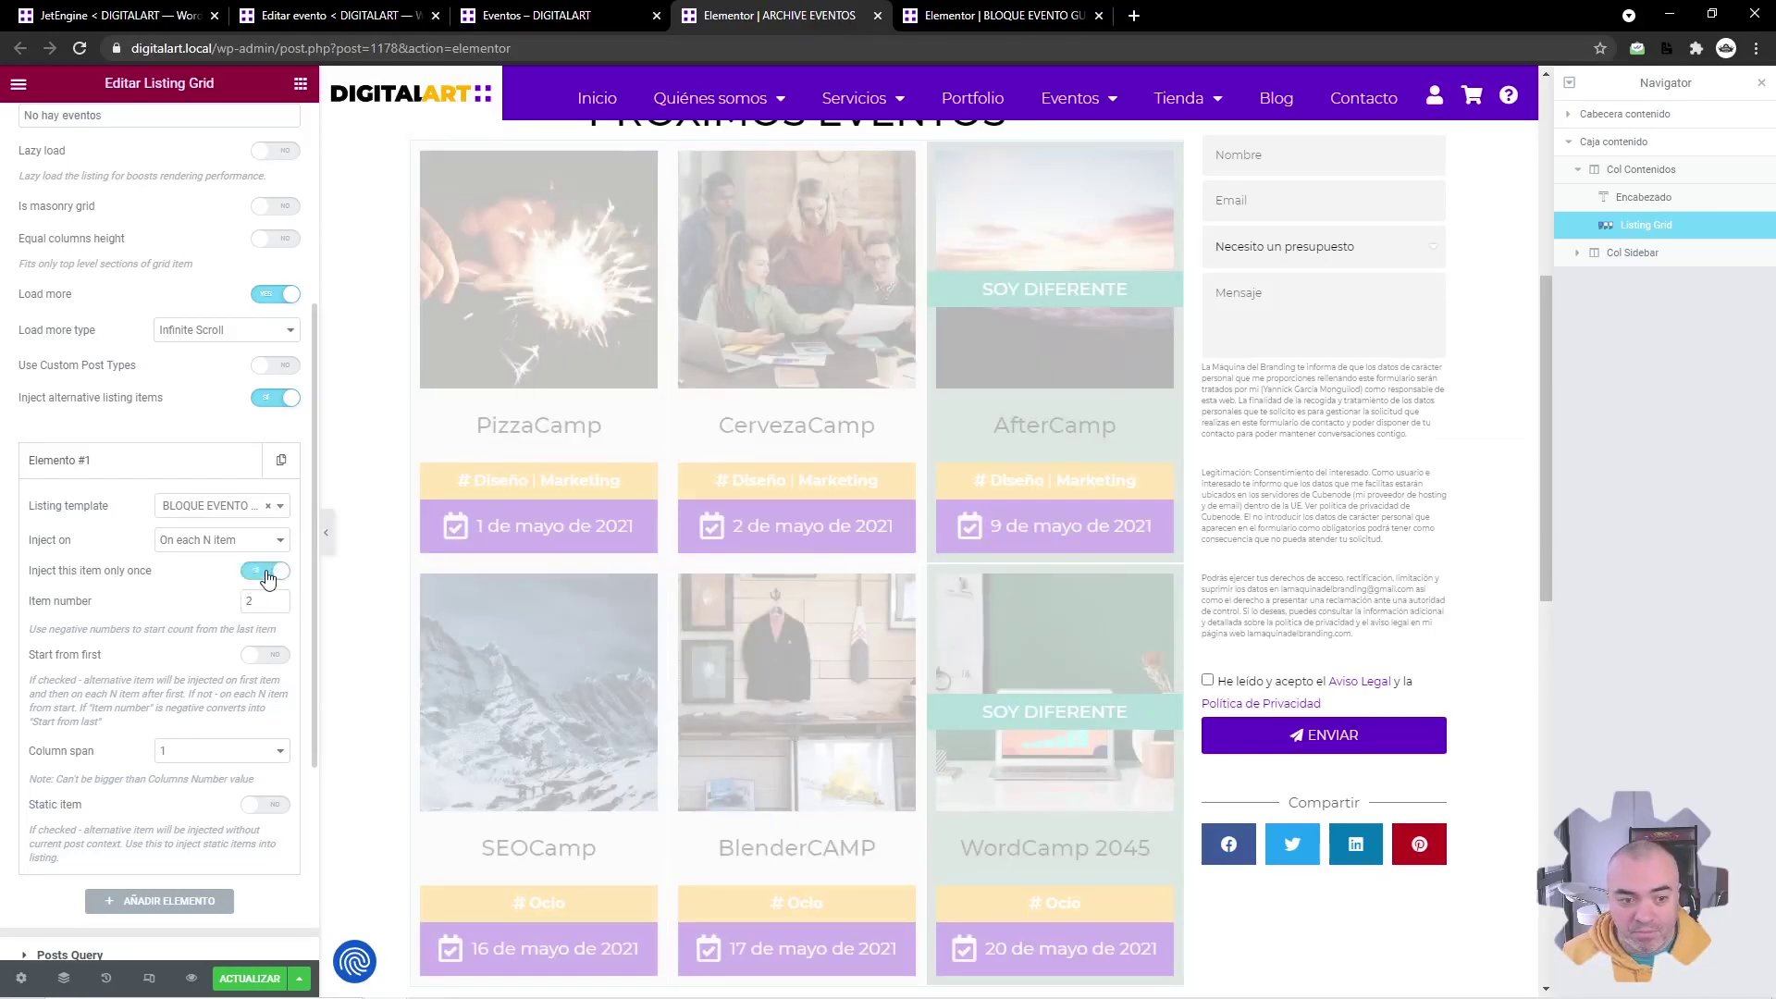
{"action": "double_click", "coordinate": [253, 592]}
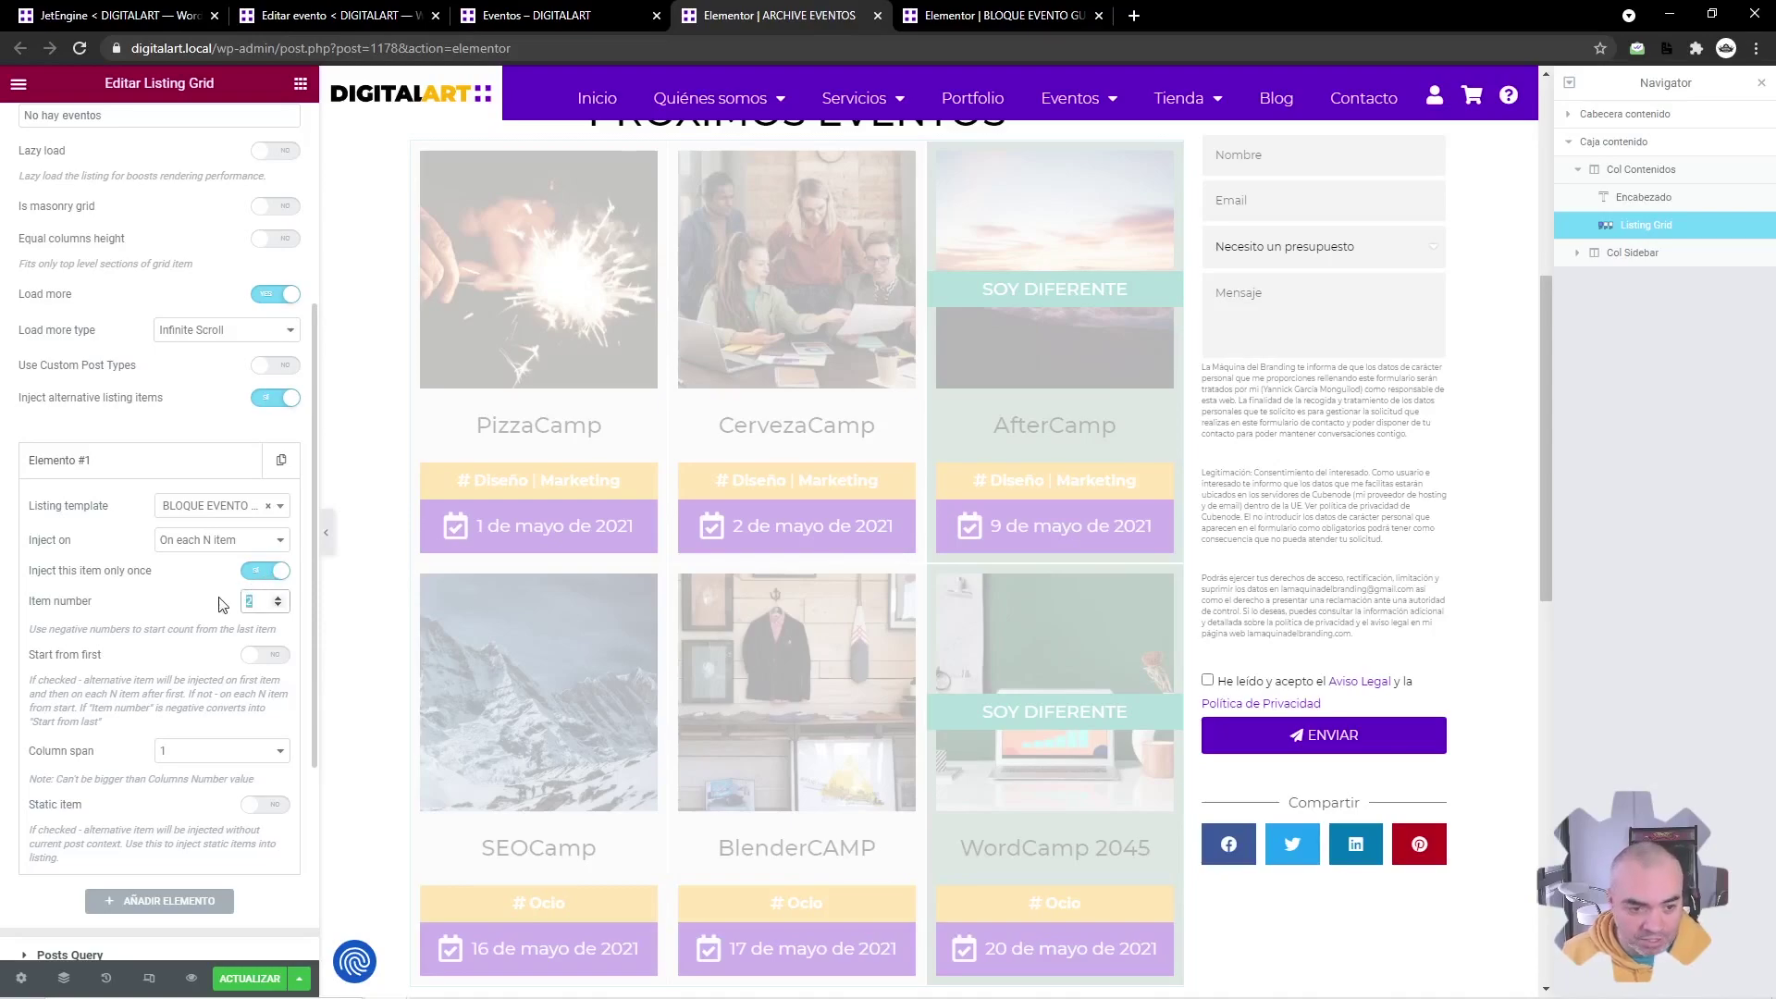
{"action": "type", "text": "5"}
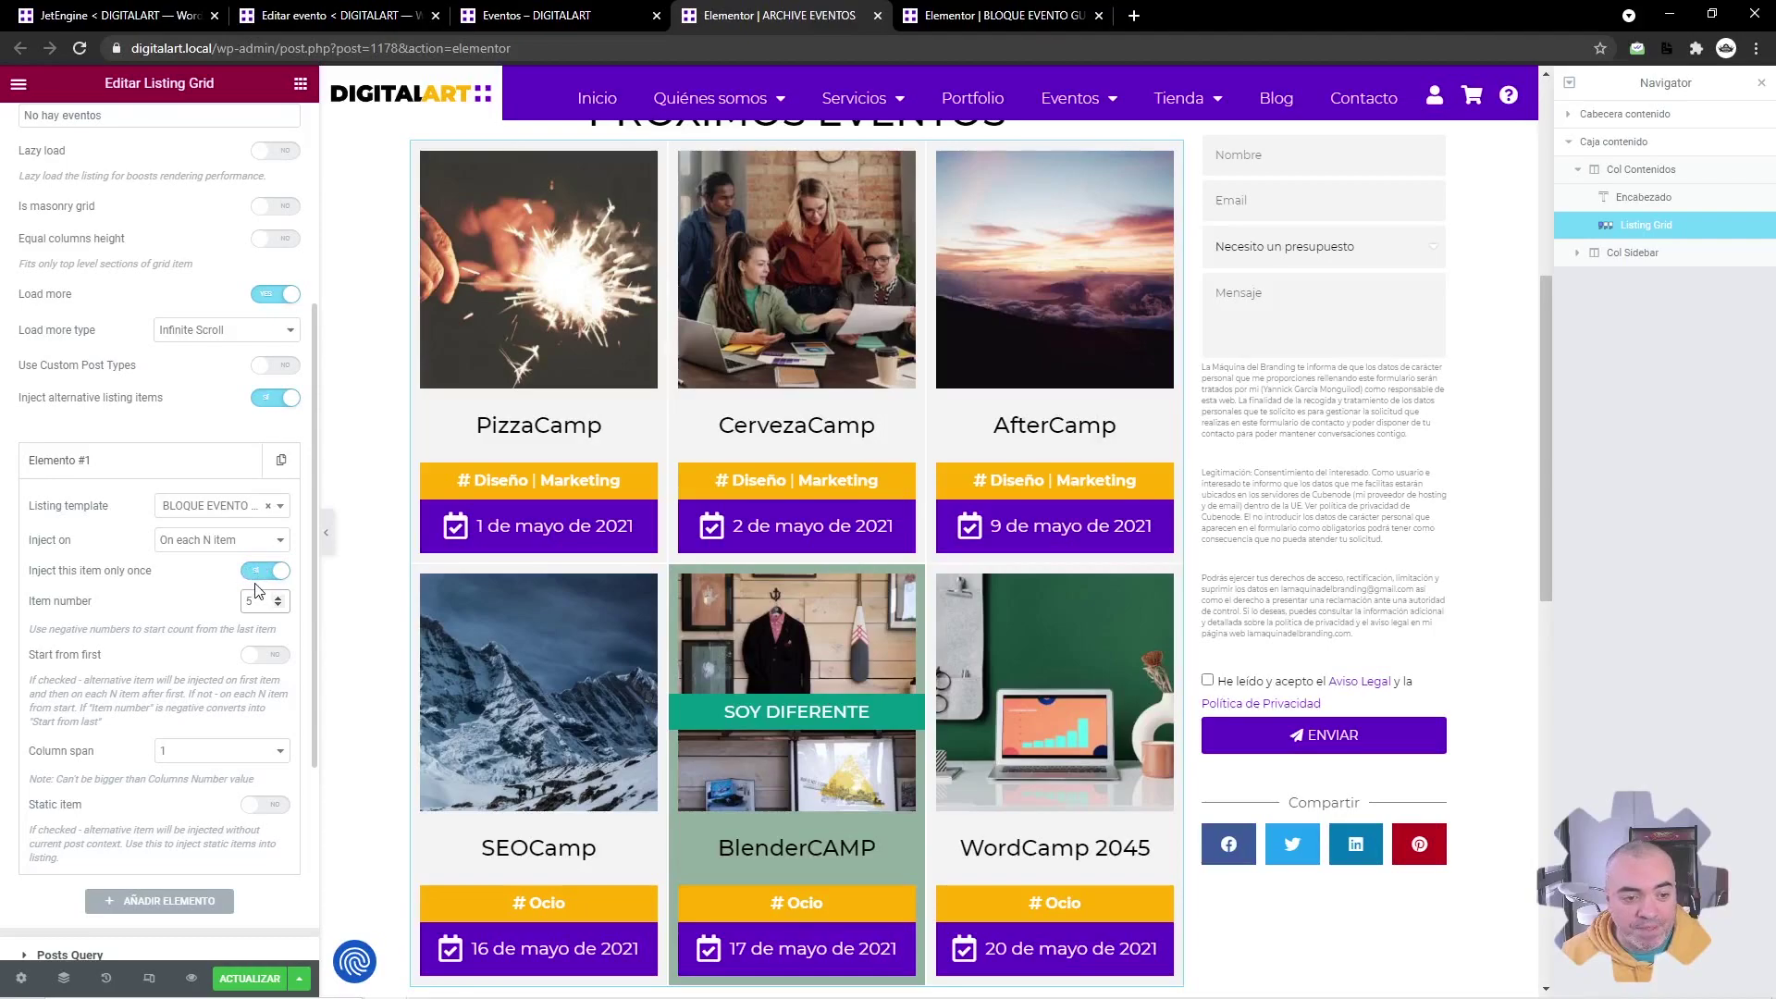
- Make the injection depend on an item meta field value, using the key destacar-en-portada copied from the event's Destacar en portada field
{"action": "left_click", "coordinate": [257, 541]}
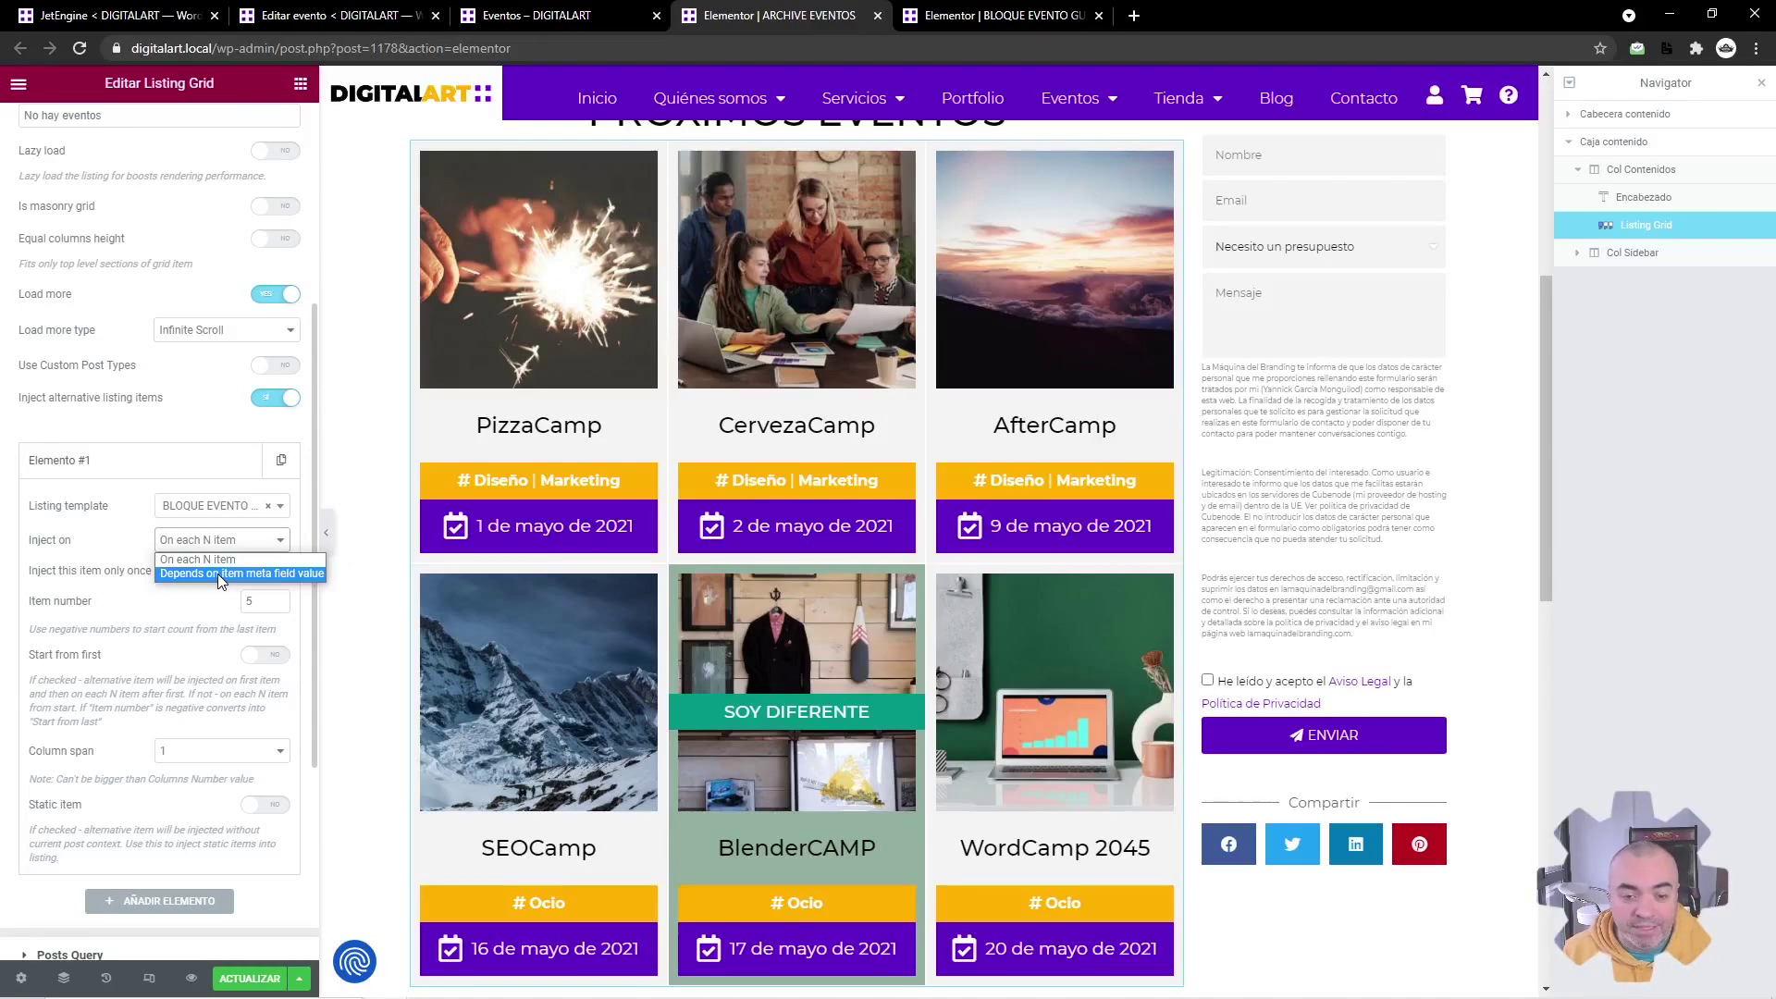
{"action": "left_click", "coordinate": [219, 574]}
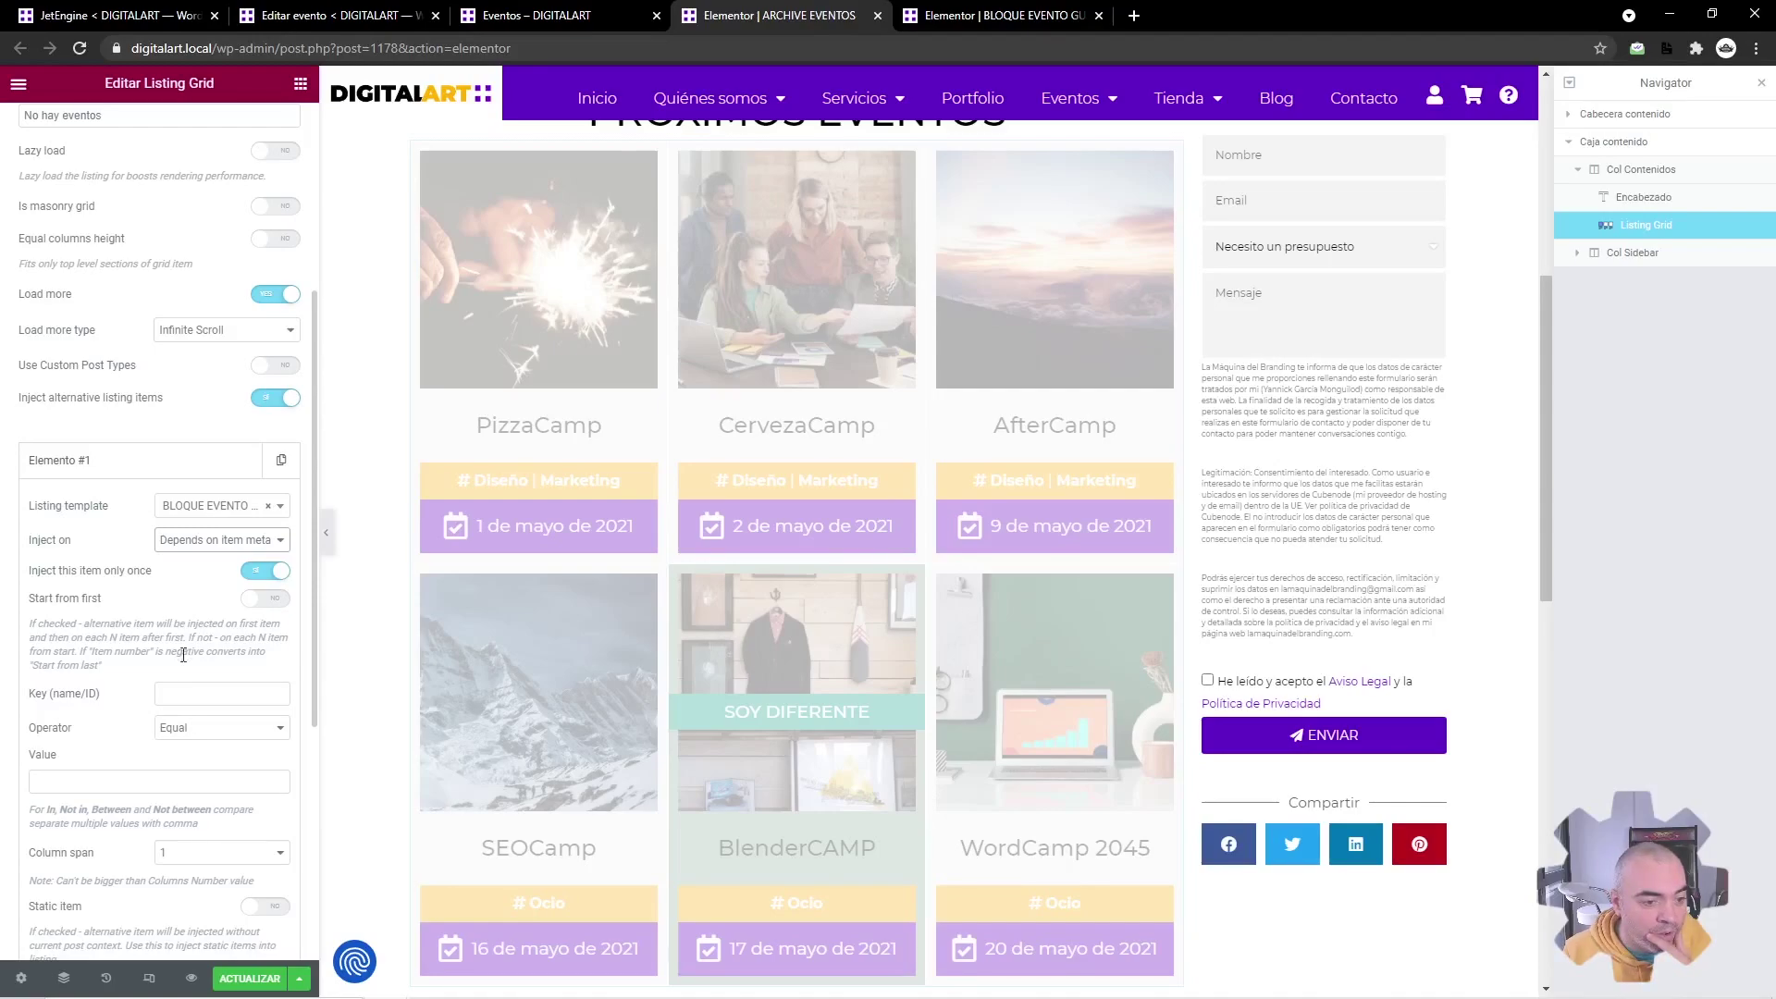
{"action": "key", "text": "ctrl+1"}
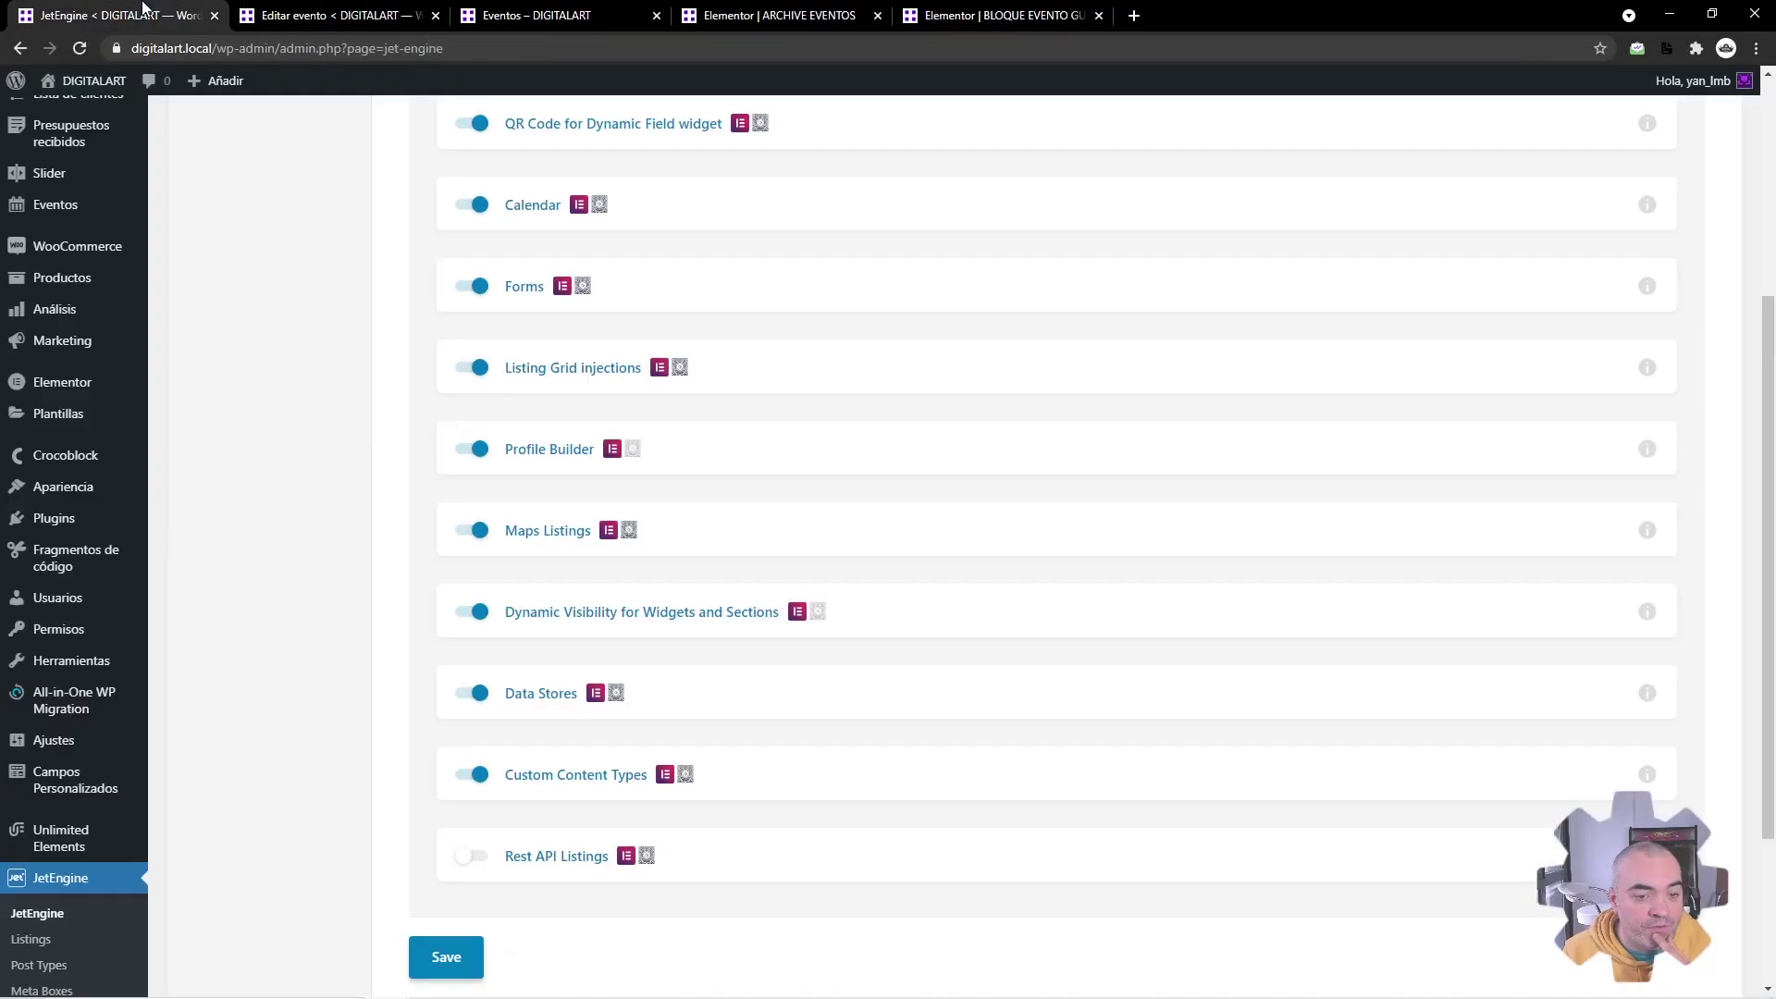
{"action": "key", "text": "ctrl+2"}
{"action": "scroll", "coordinate": [609, 438], "scroll_direction": "down", "scroll_amount": 2}
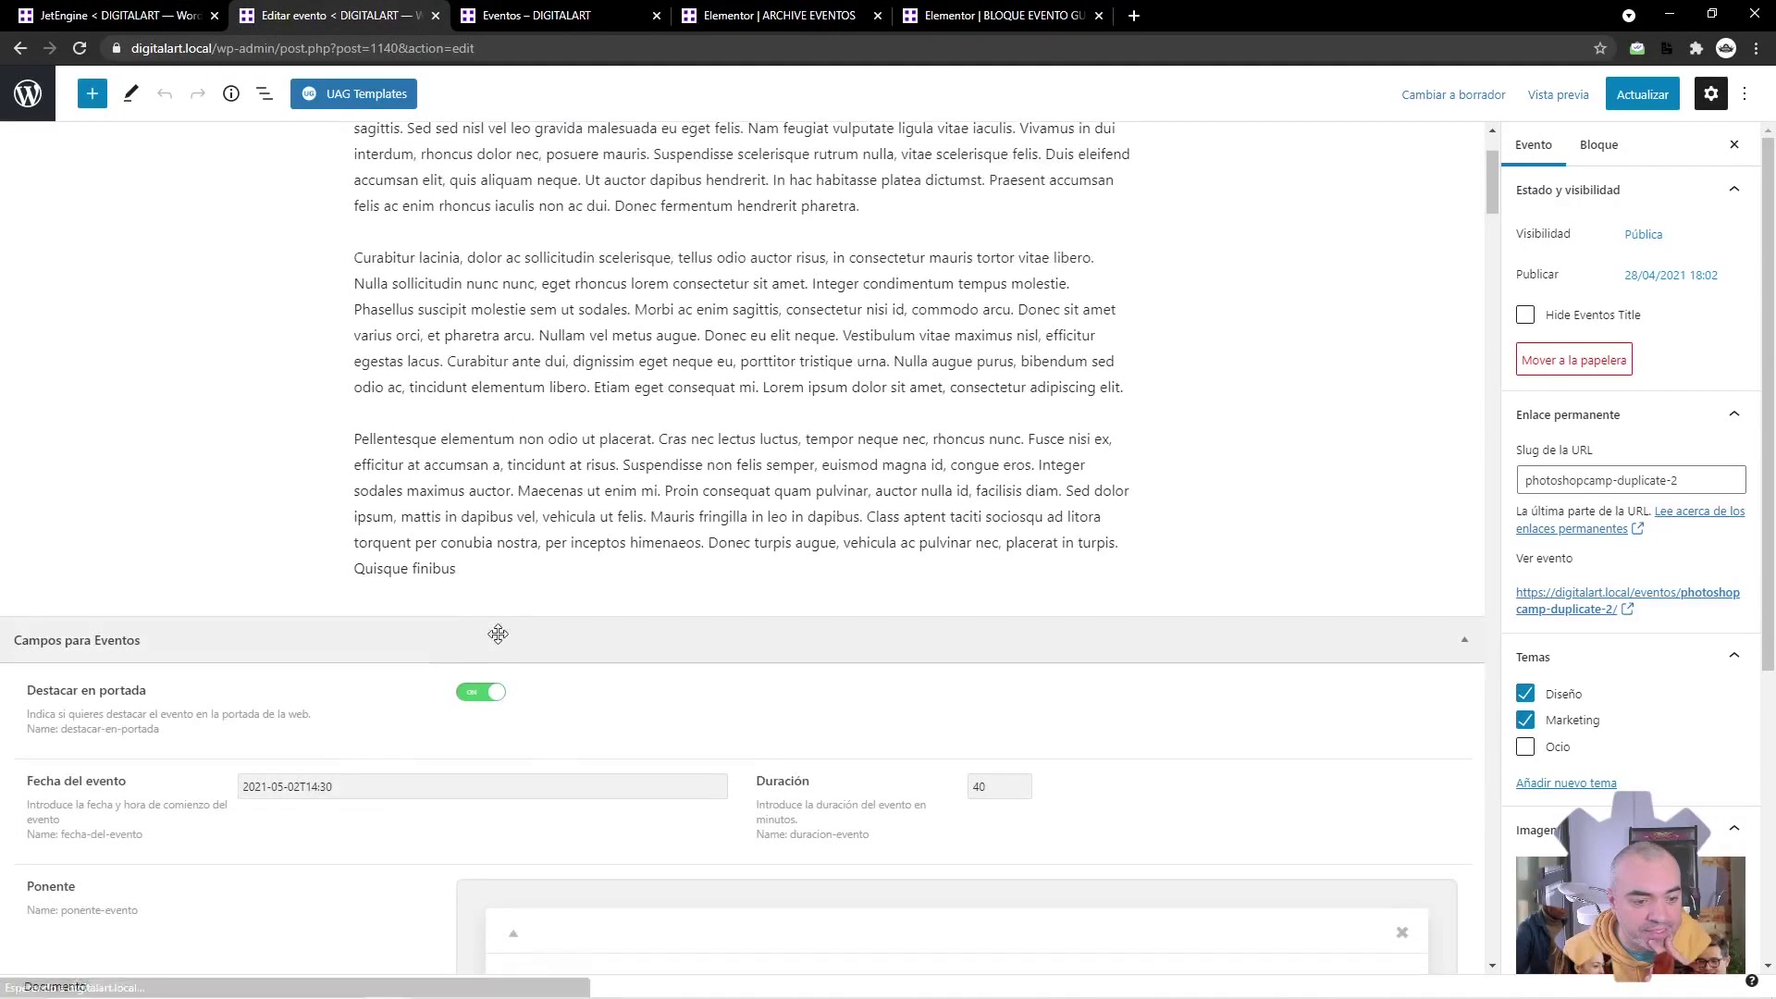
{"action": "left_click_drag", "start_coordinate": [161, 730], "coordinate": [67, 732]}
{"action": "key", "text": "ctrl+c"}
{"action": "key", "text": "ctrl+4"}
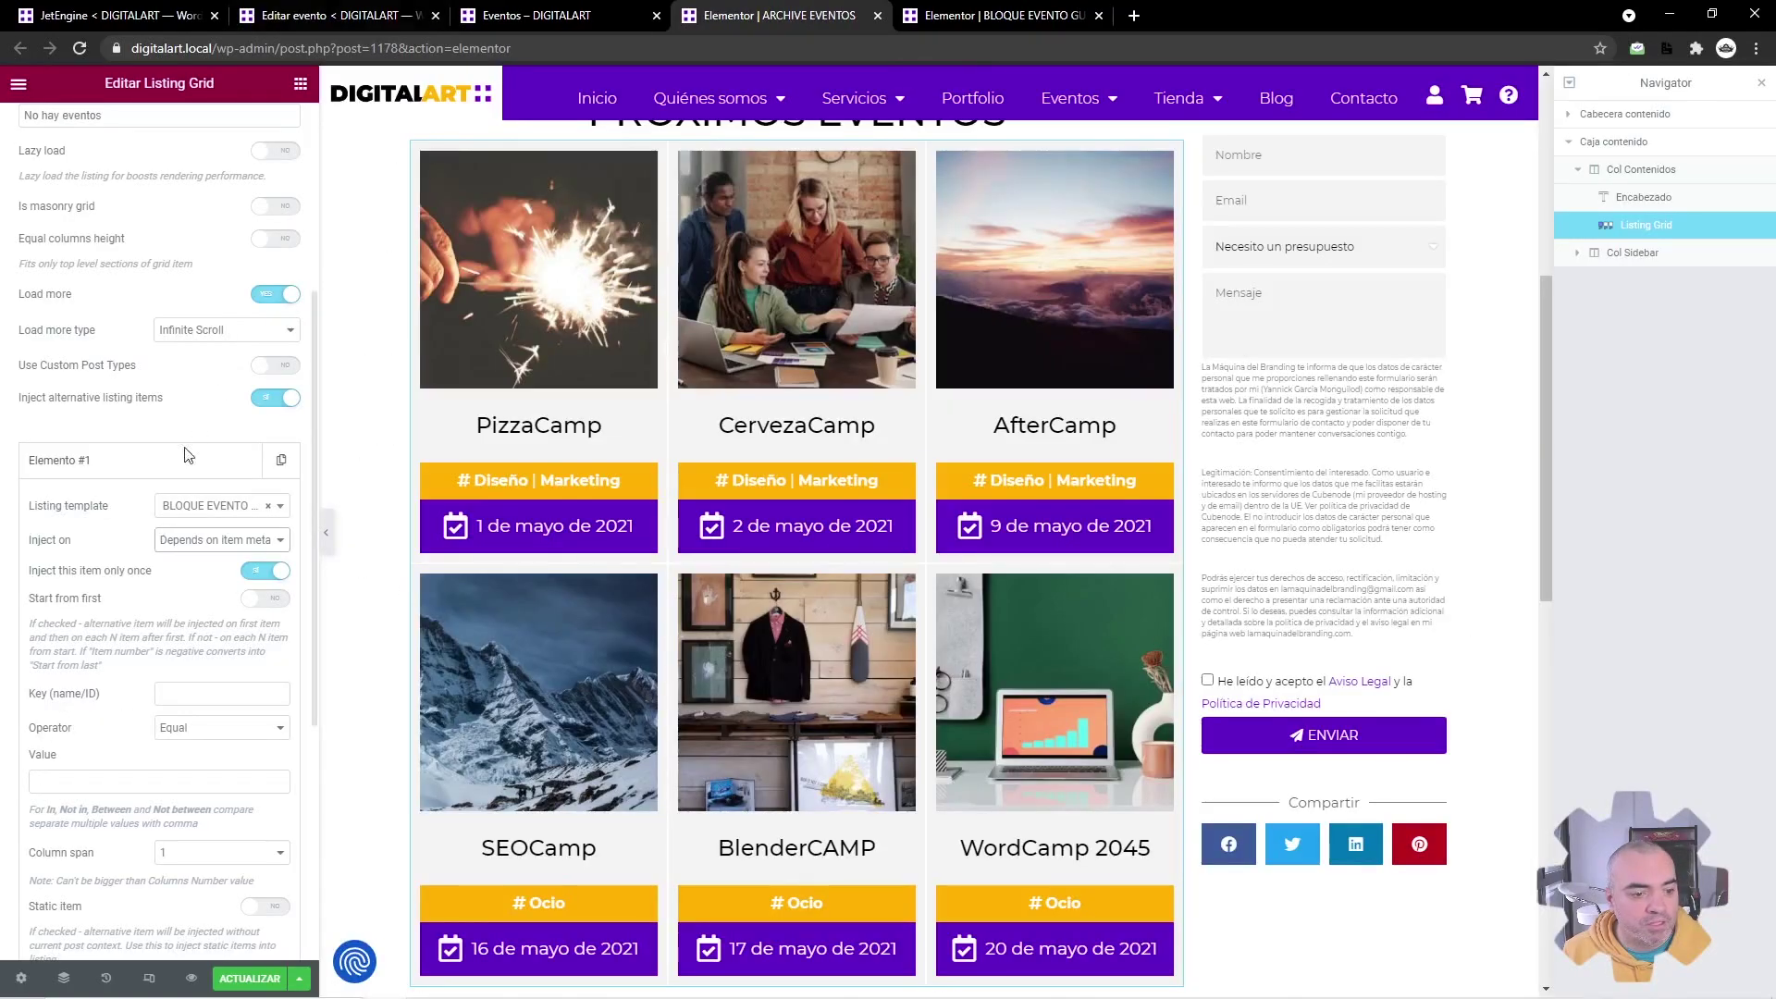
{"action": "key", "text": "ctrl+v"}
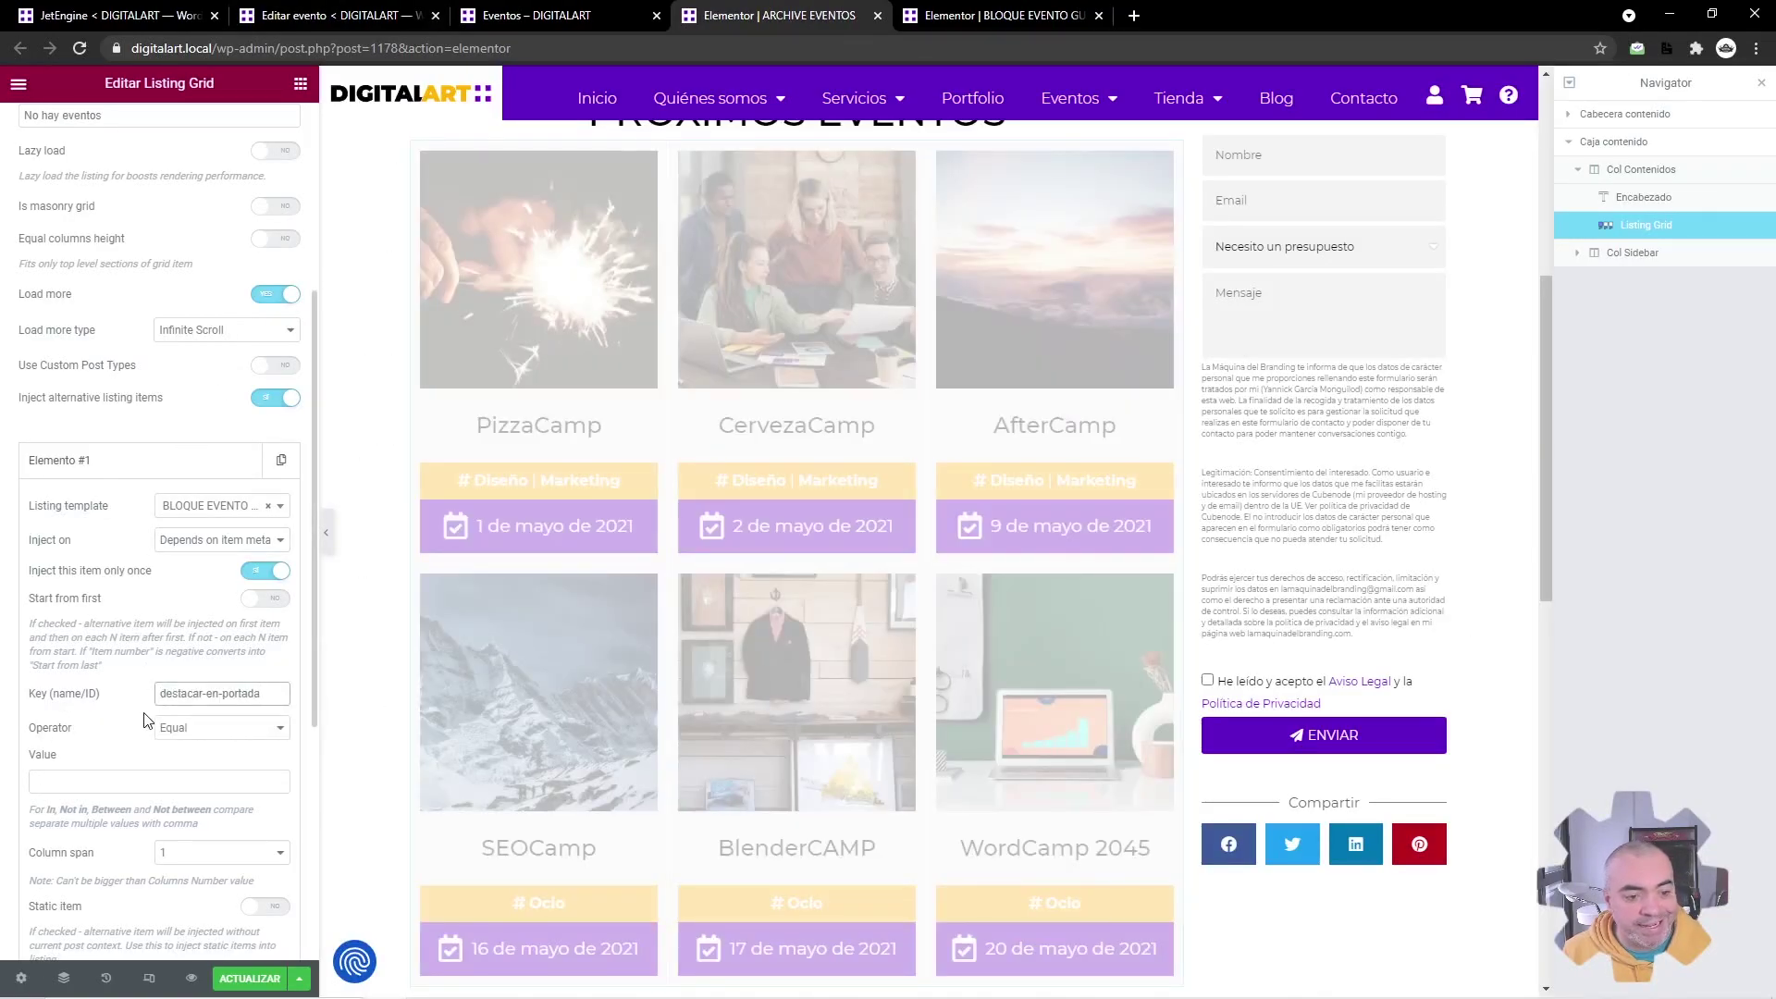
- Set the meta field comparison value to true and check the event cards in the grid
{"action": "left_click", "coordinate": [111, 781]}
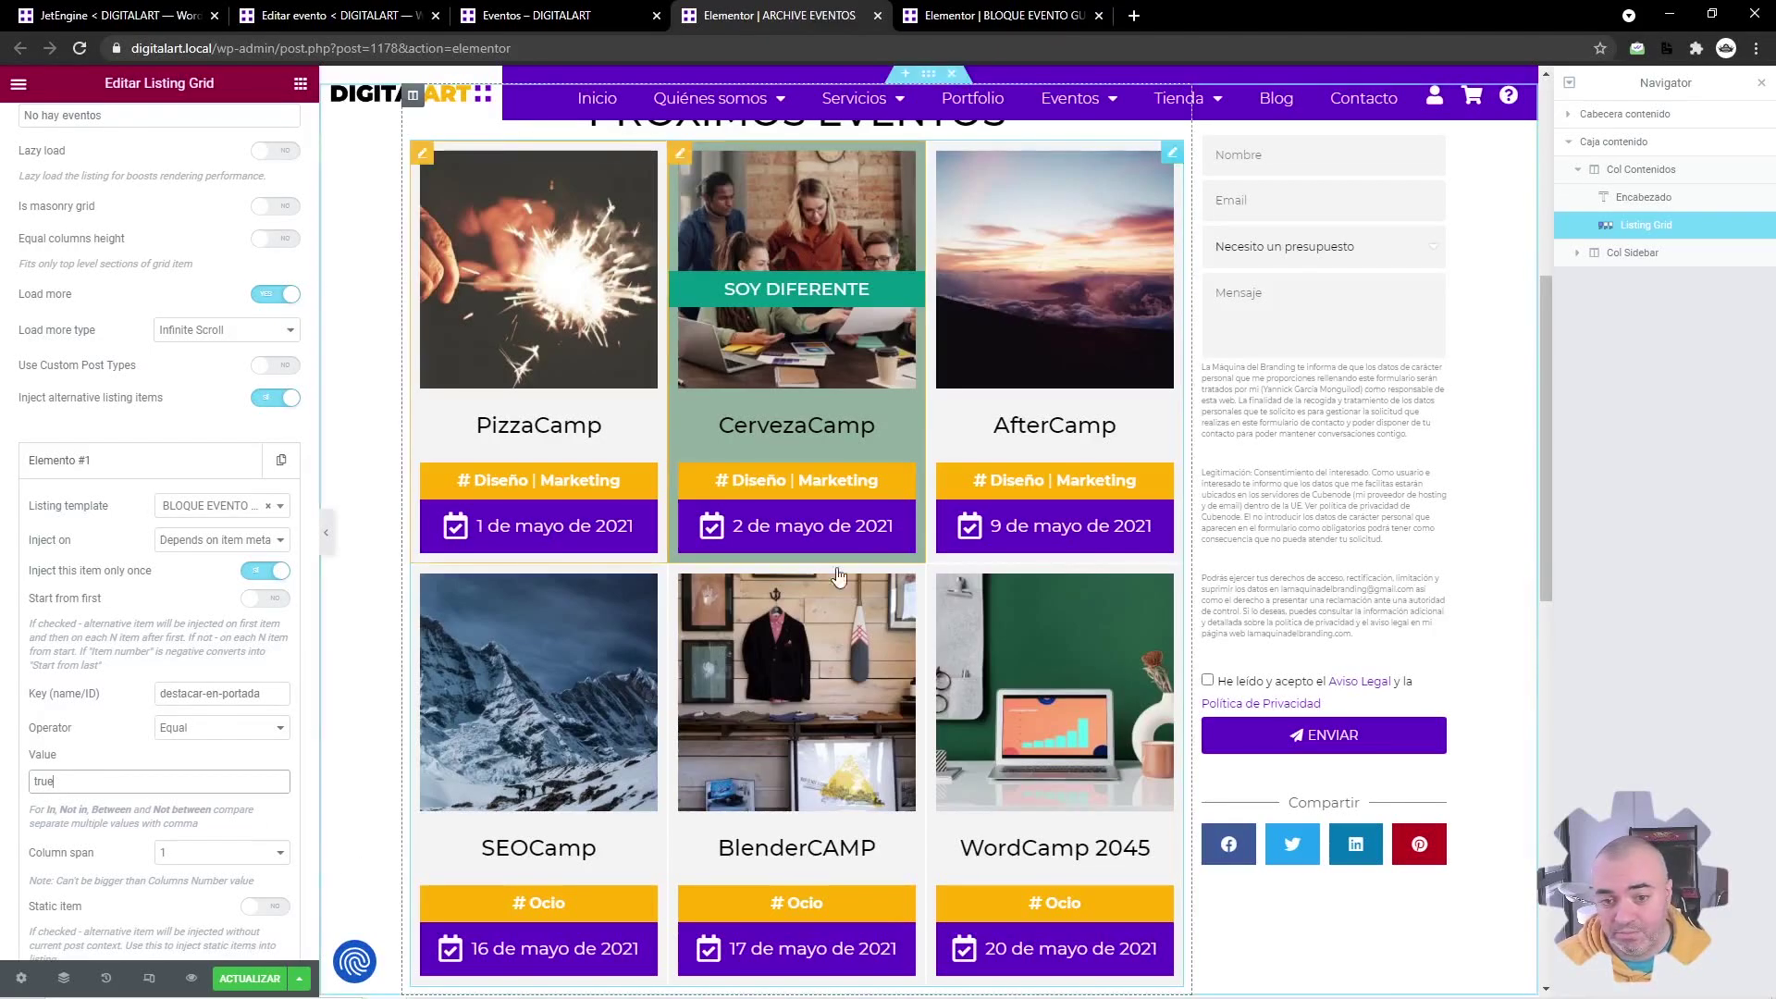
{"action": "scroll", "coordinate": [370, 648], "scroll_direction": "down", "scroll_amount": 6}
{"action": "scroll", "coordinate": [370, 648], "scroll_direction": "up", "scroll_amount": 4}
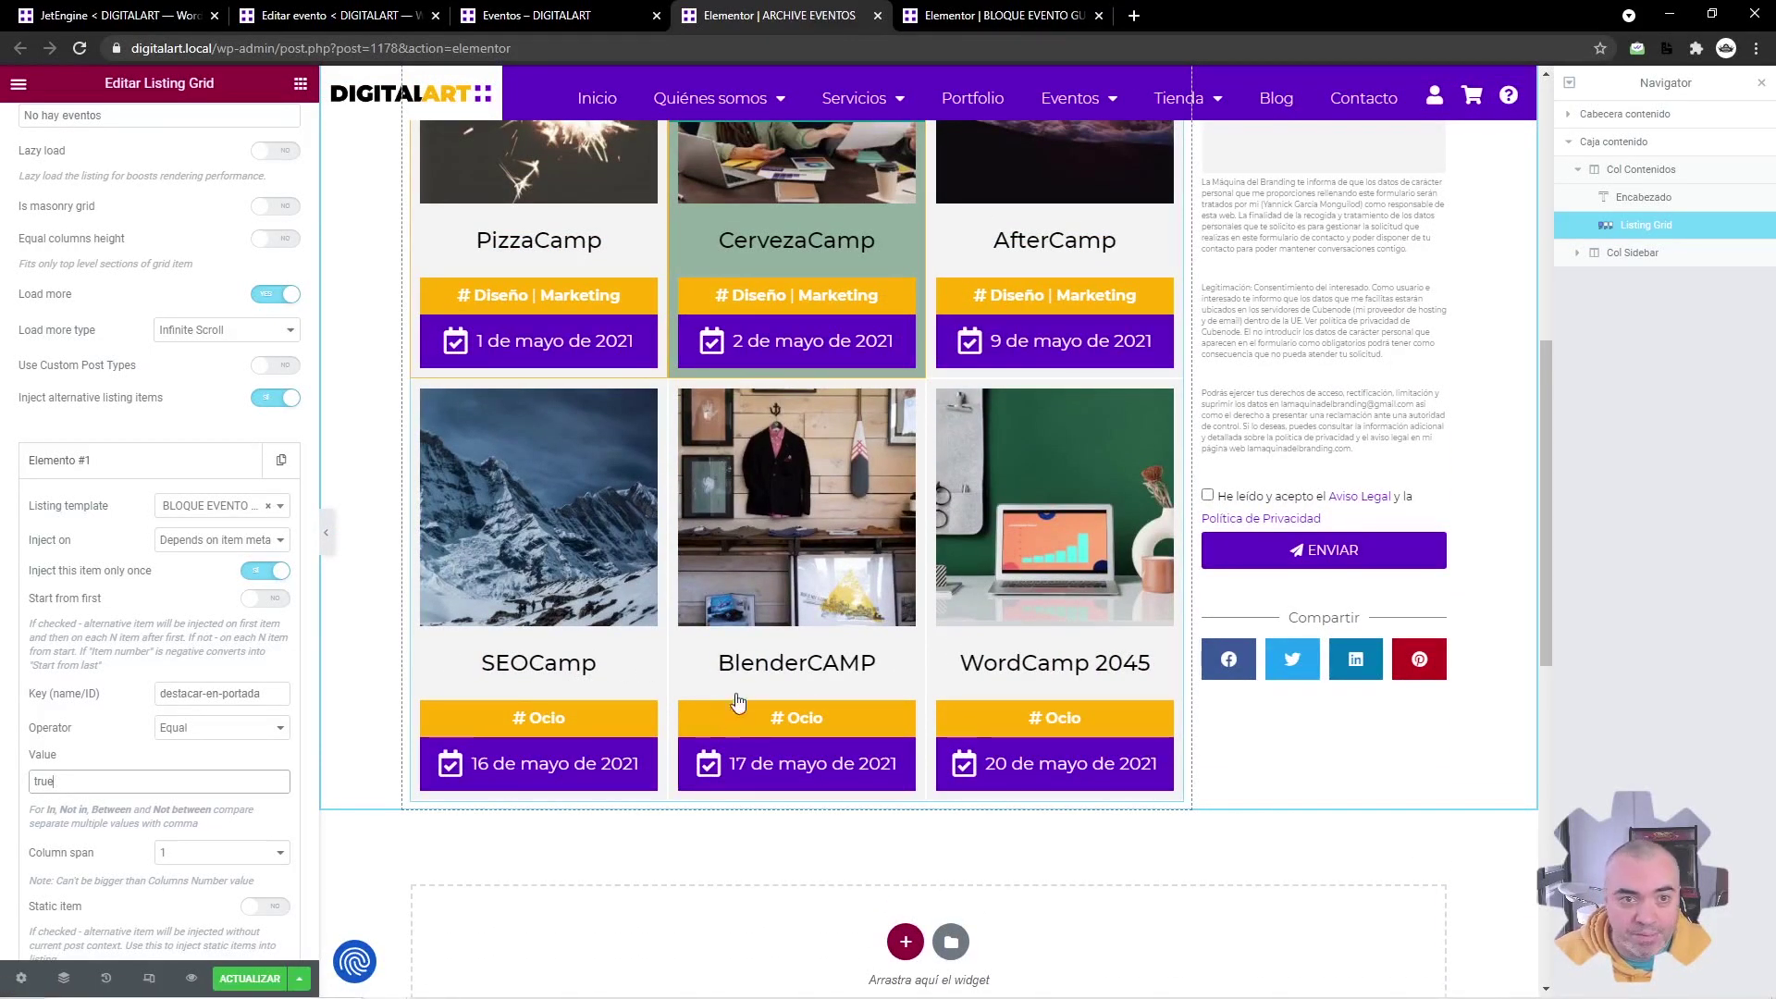
- Make the injection depend on the event's Duración field, using the key duracion-evento and a comparison value of 40
{"action": "left_click", "coordinate": [329, 15]}
{"action": "scroll", "coordinate": [658, 582], "scroll_direction": "down", "scroll_amount": 3}
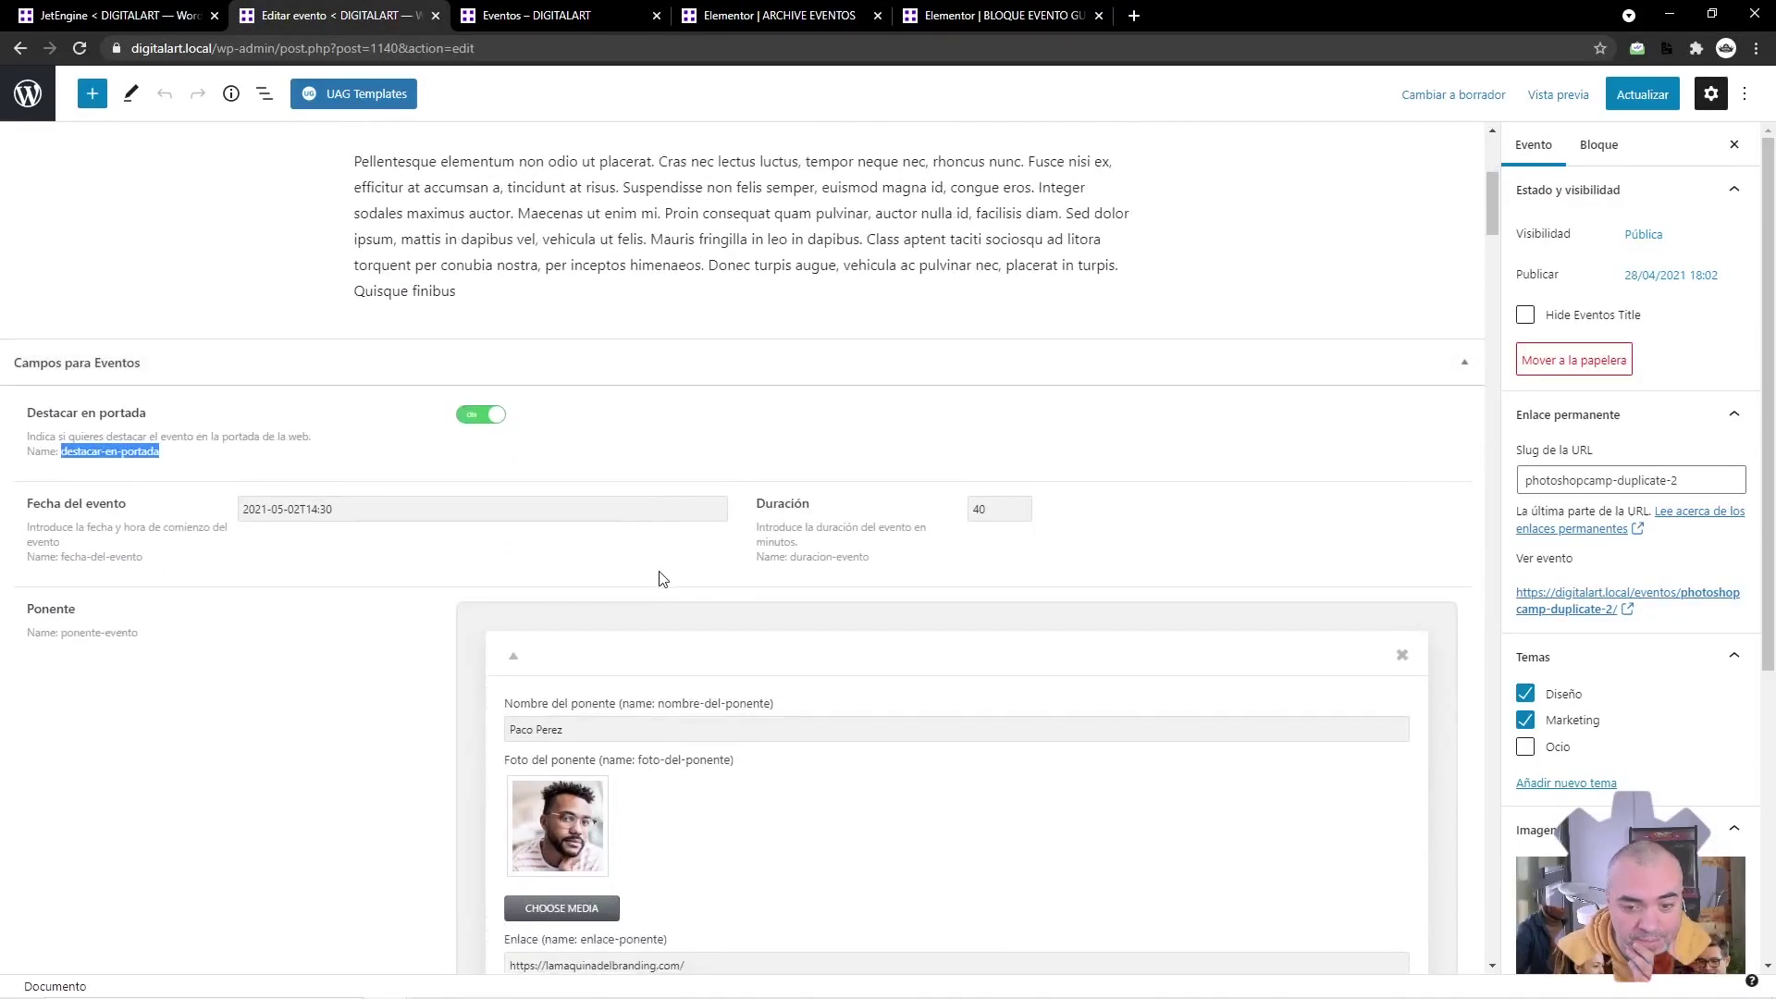
{"action": "left_click_drag", "start_coordinate": [870, 558], "coordinate": [793, 568]}
{"action": "key", "text": "ctrl+Tab"}
{"action": "key", "text": "ctrl+Tab"}
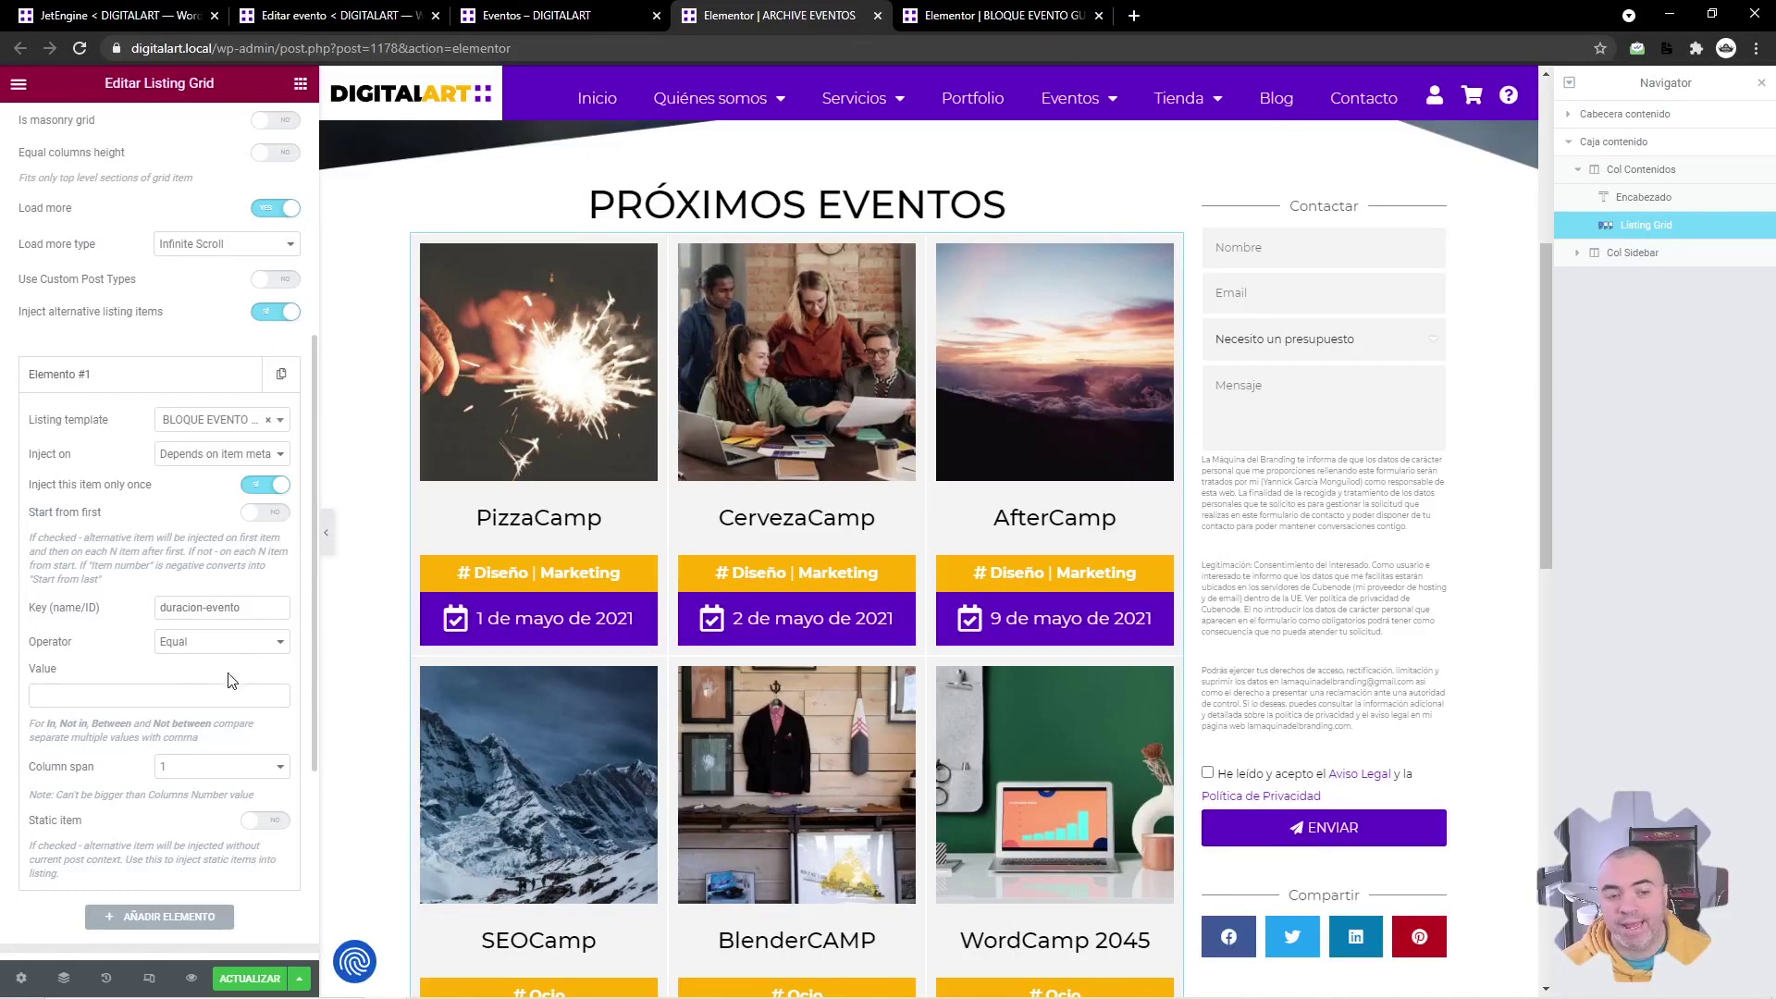
{"action": "left_click", "coordinate": [123, 692]}
{"action": "type", "text": "40"}
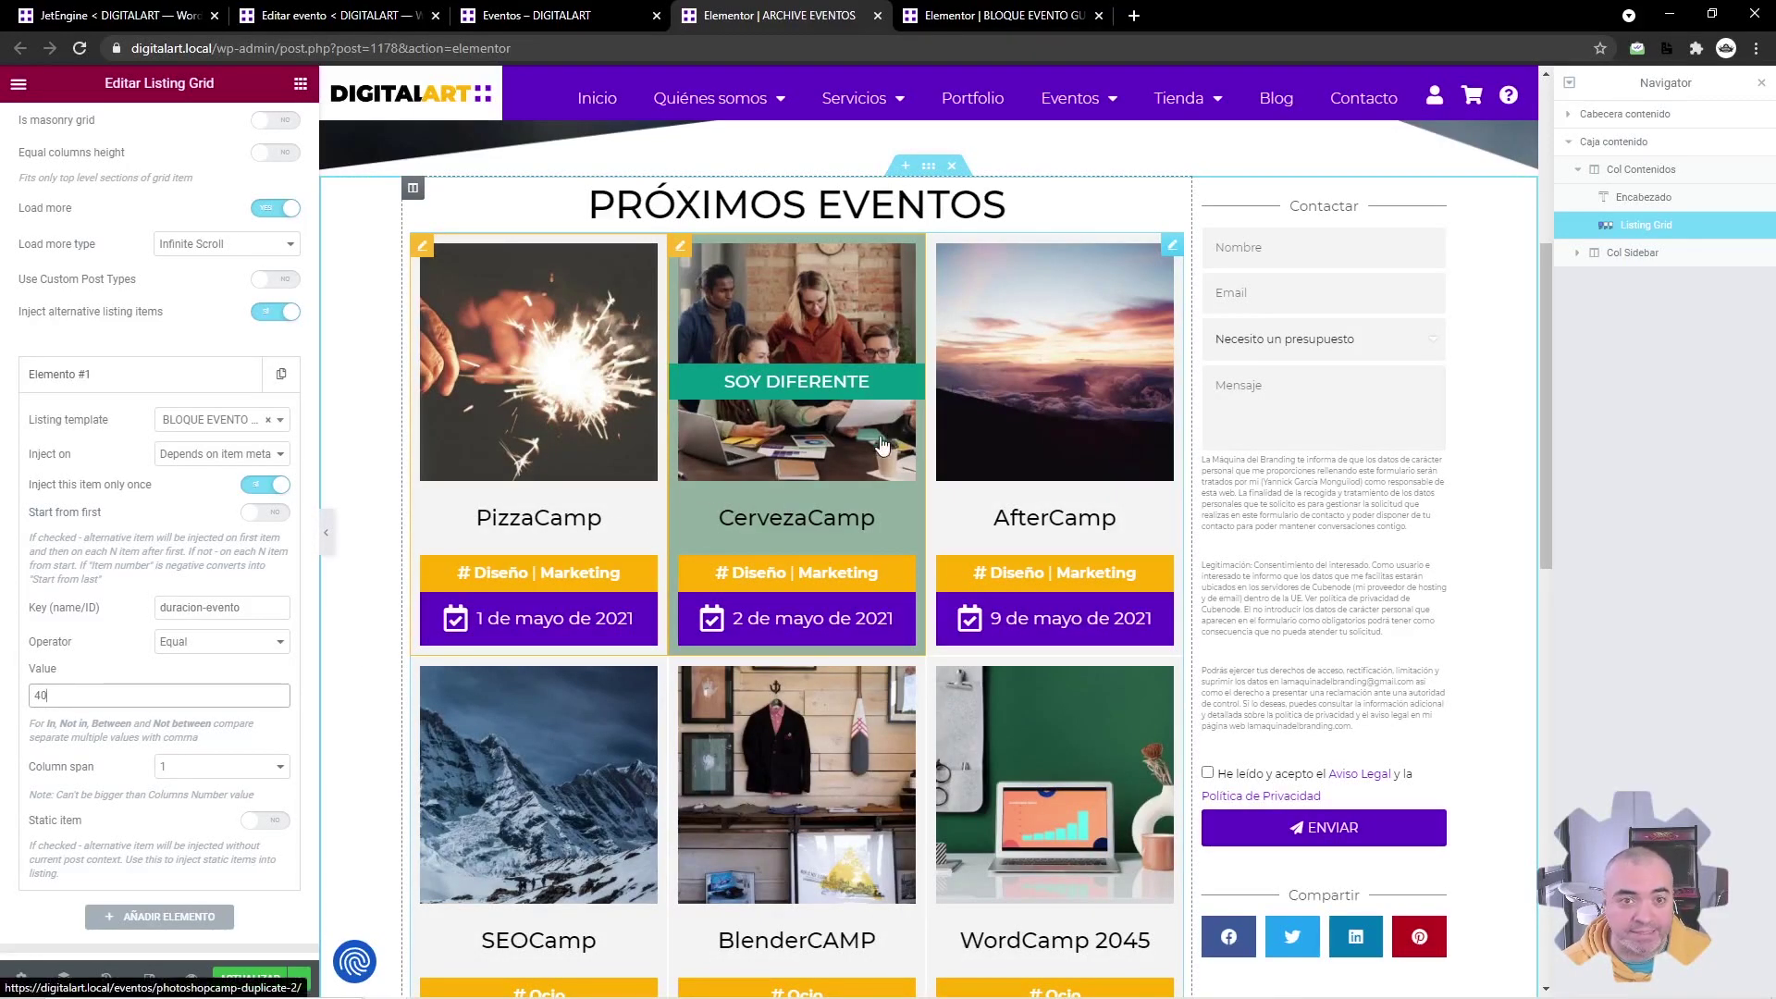
- Check the duration field and title in the CervezaCamp event's editor, and return to the archive template
{"action": "left_click", "coordinate": [333, 16]}
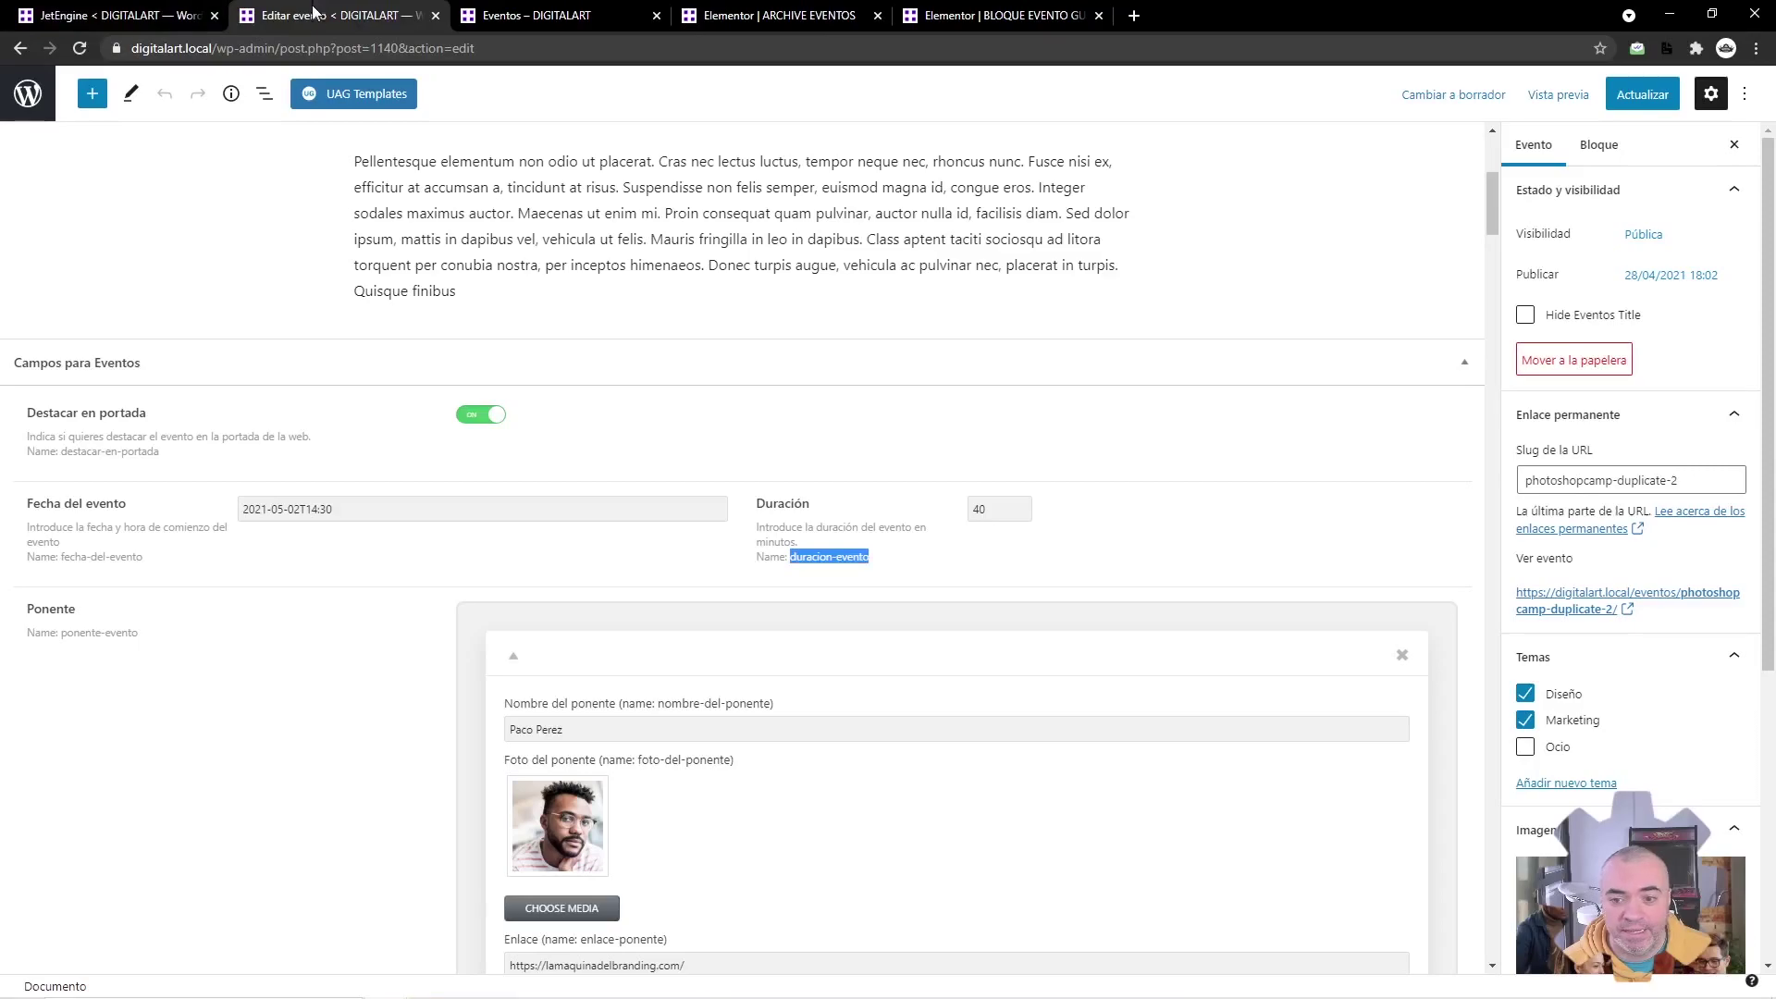
{"action": "scroll", "coordinate": [597, 592], "scroll_direction": "up", "scroll_amount": 5}
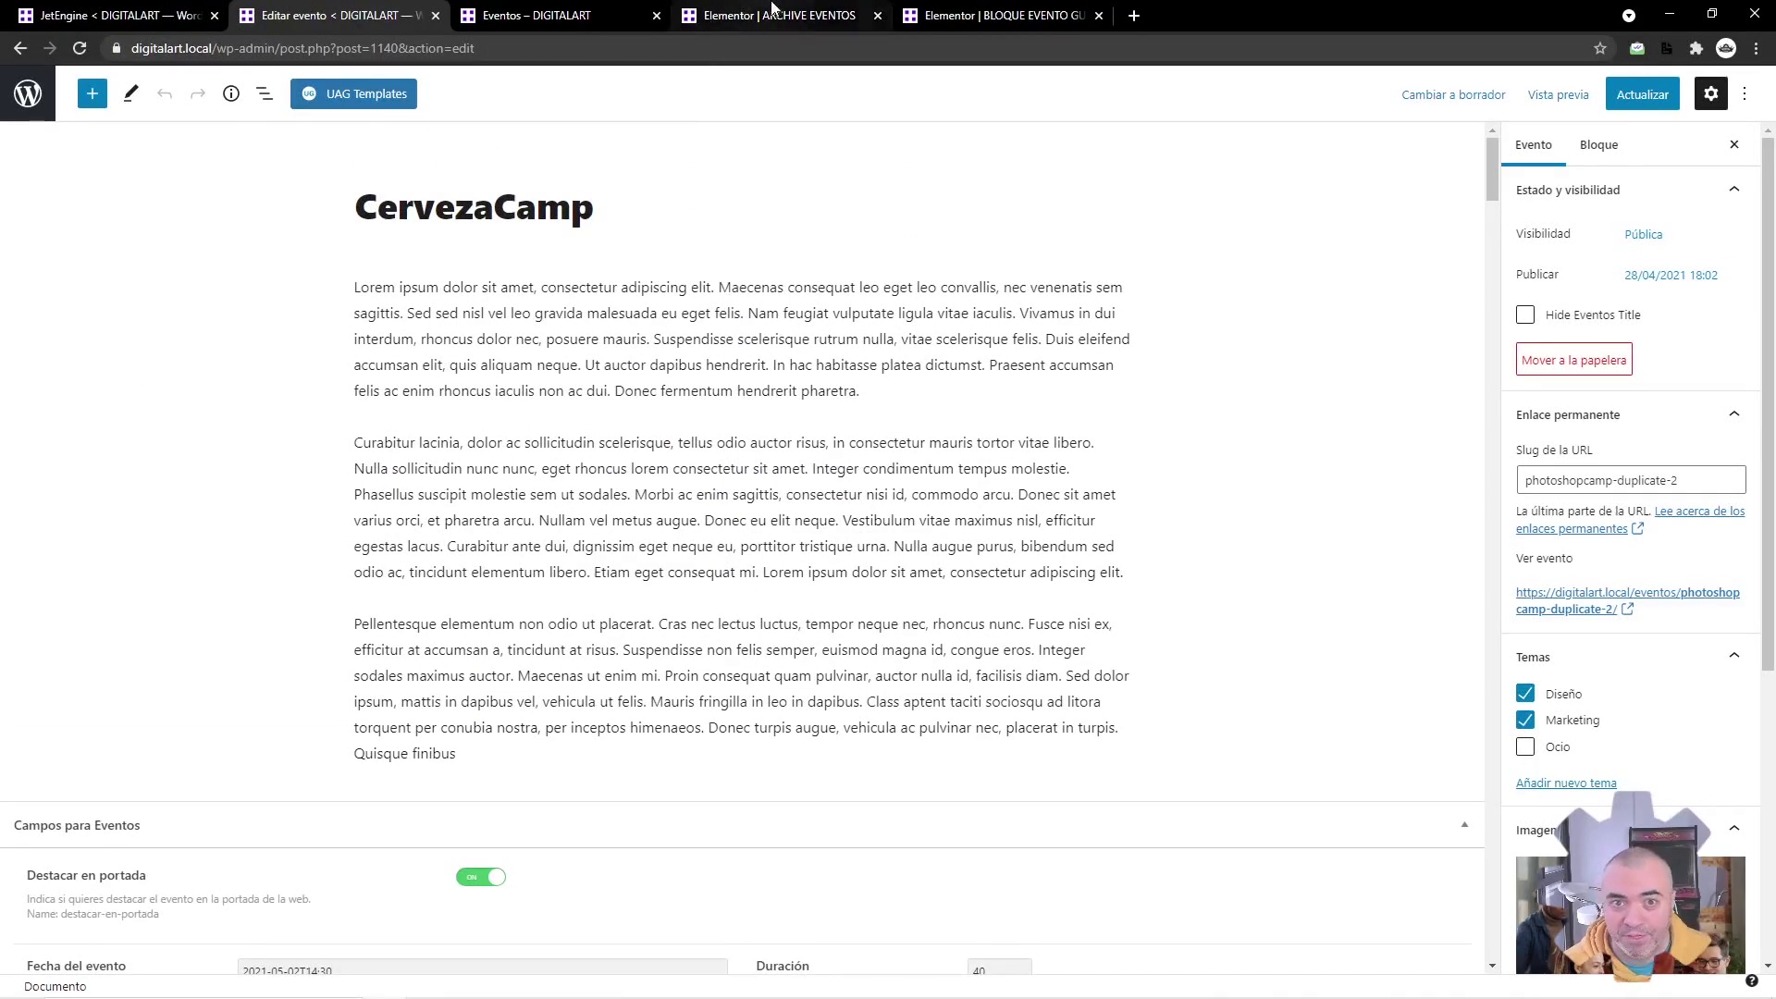
{"action": "left_click", "coordinate": [768, 16]}
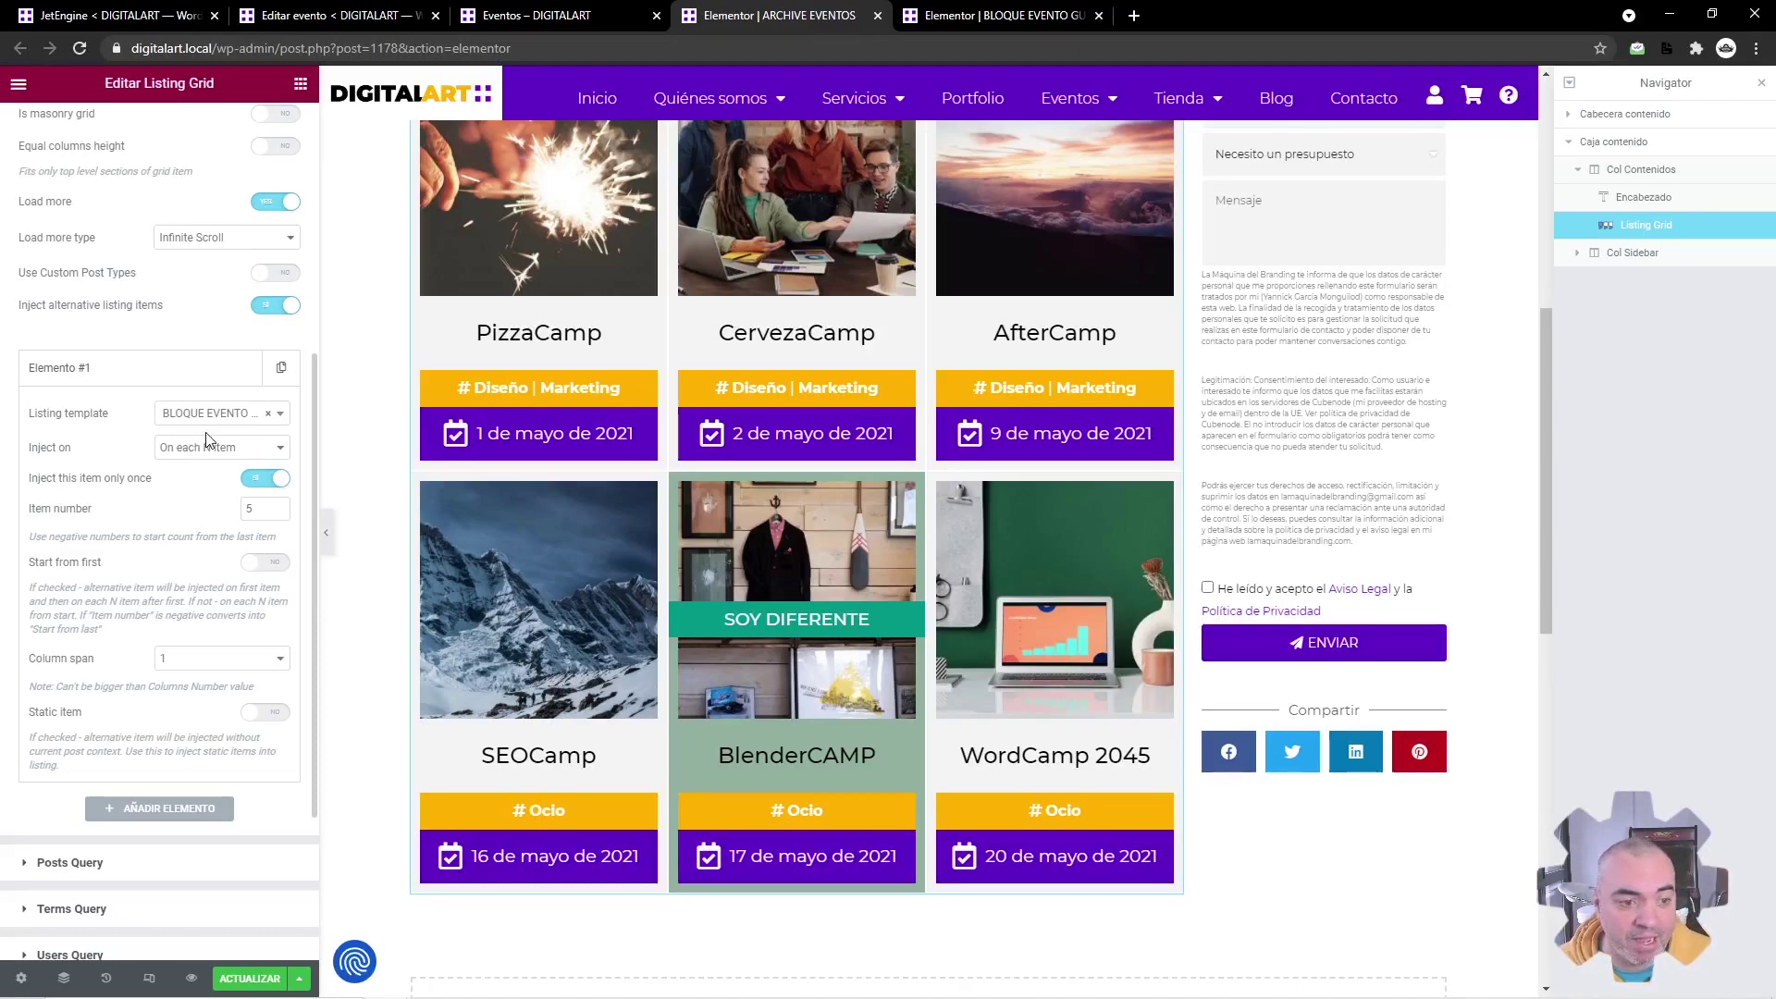
- Change Elemento #1's listing template to the "BLOQUE - ENTRAD..." block and enable Static item
{"action": "left_click", "coordinate": [245, 421]}
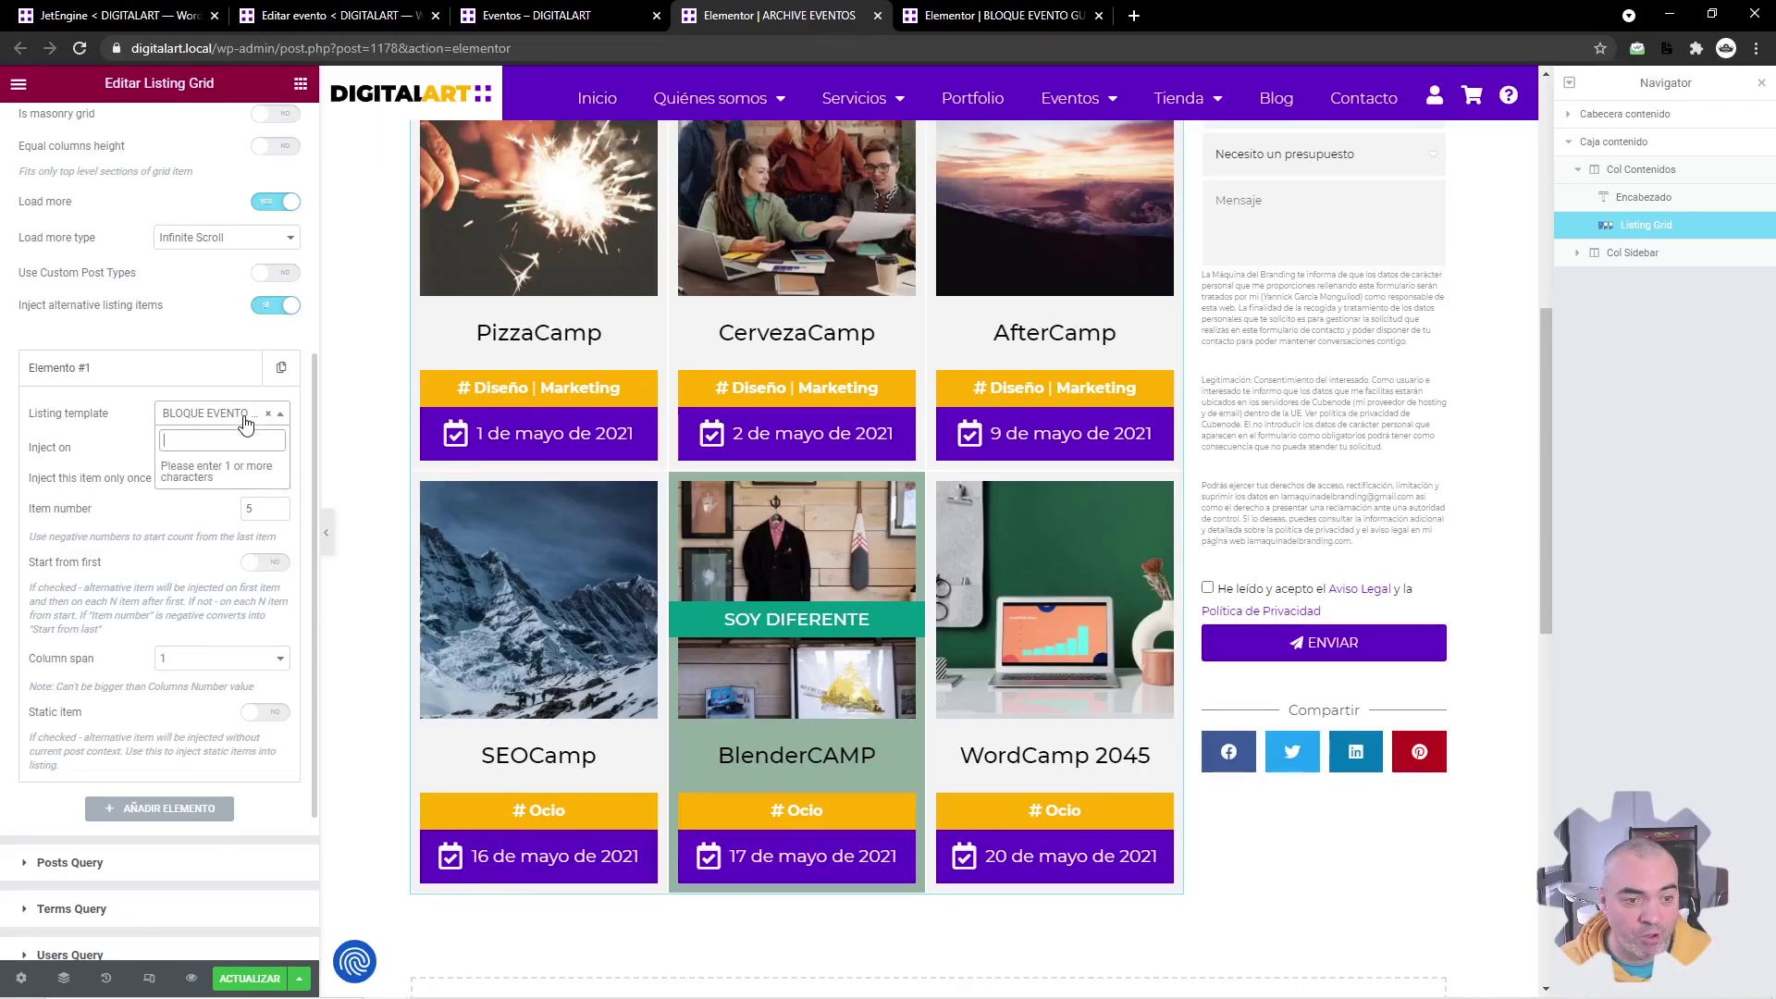
{"action": "type", "text": "bloque"}
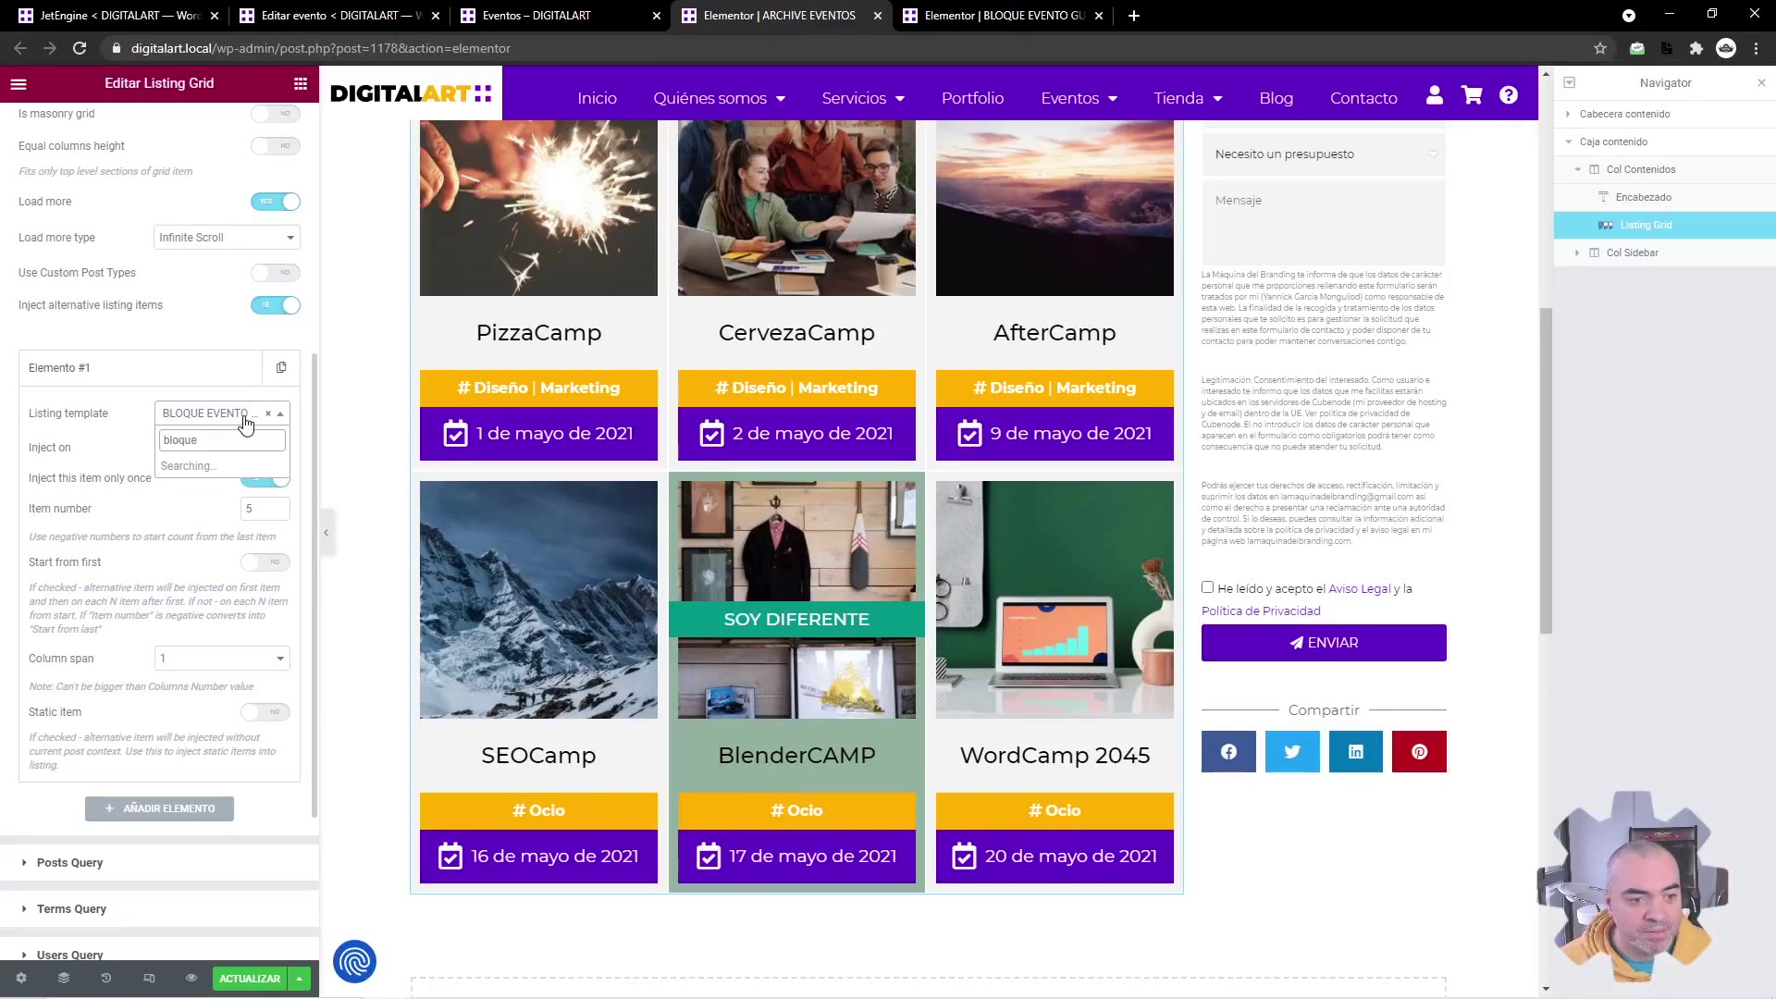
{"action": "left_click", "coordinate": [197, 476]}
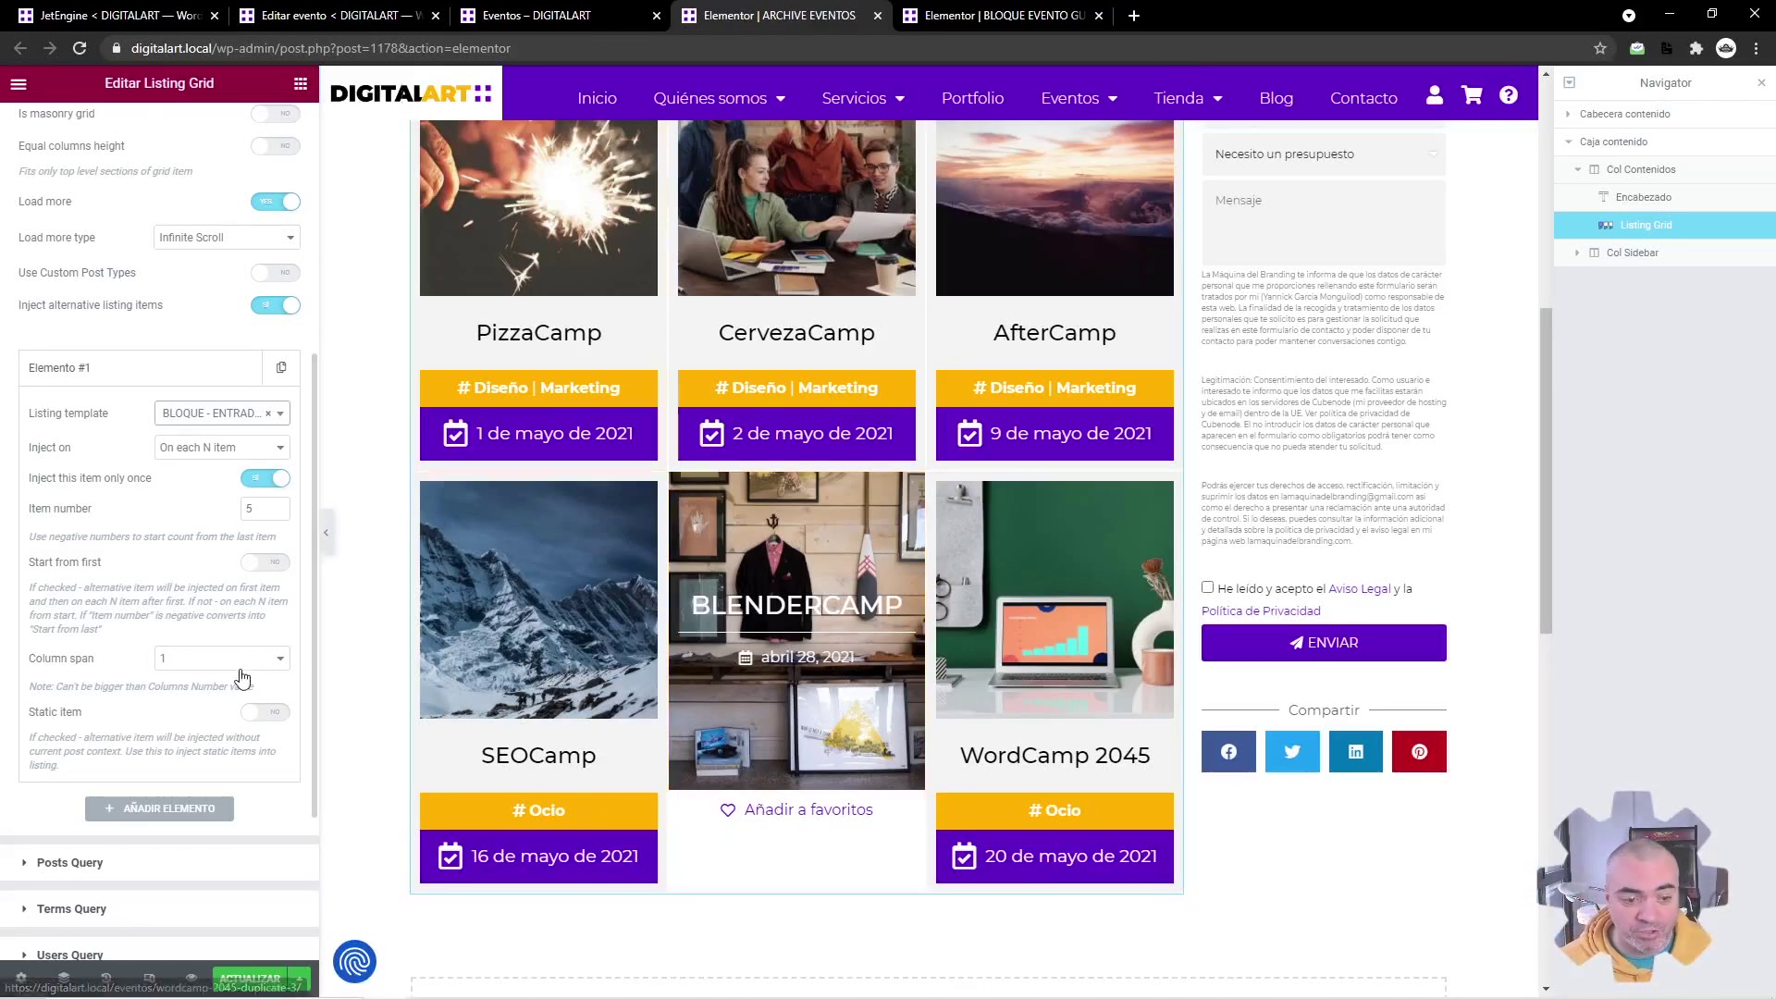
{"action": "left_click", "coordinate": [264, 718]}
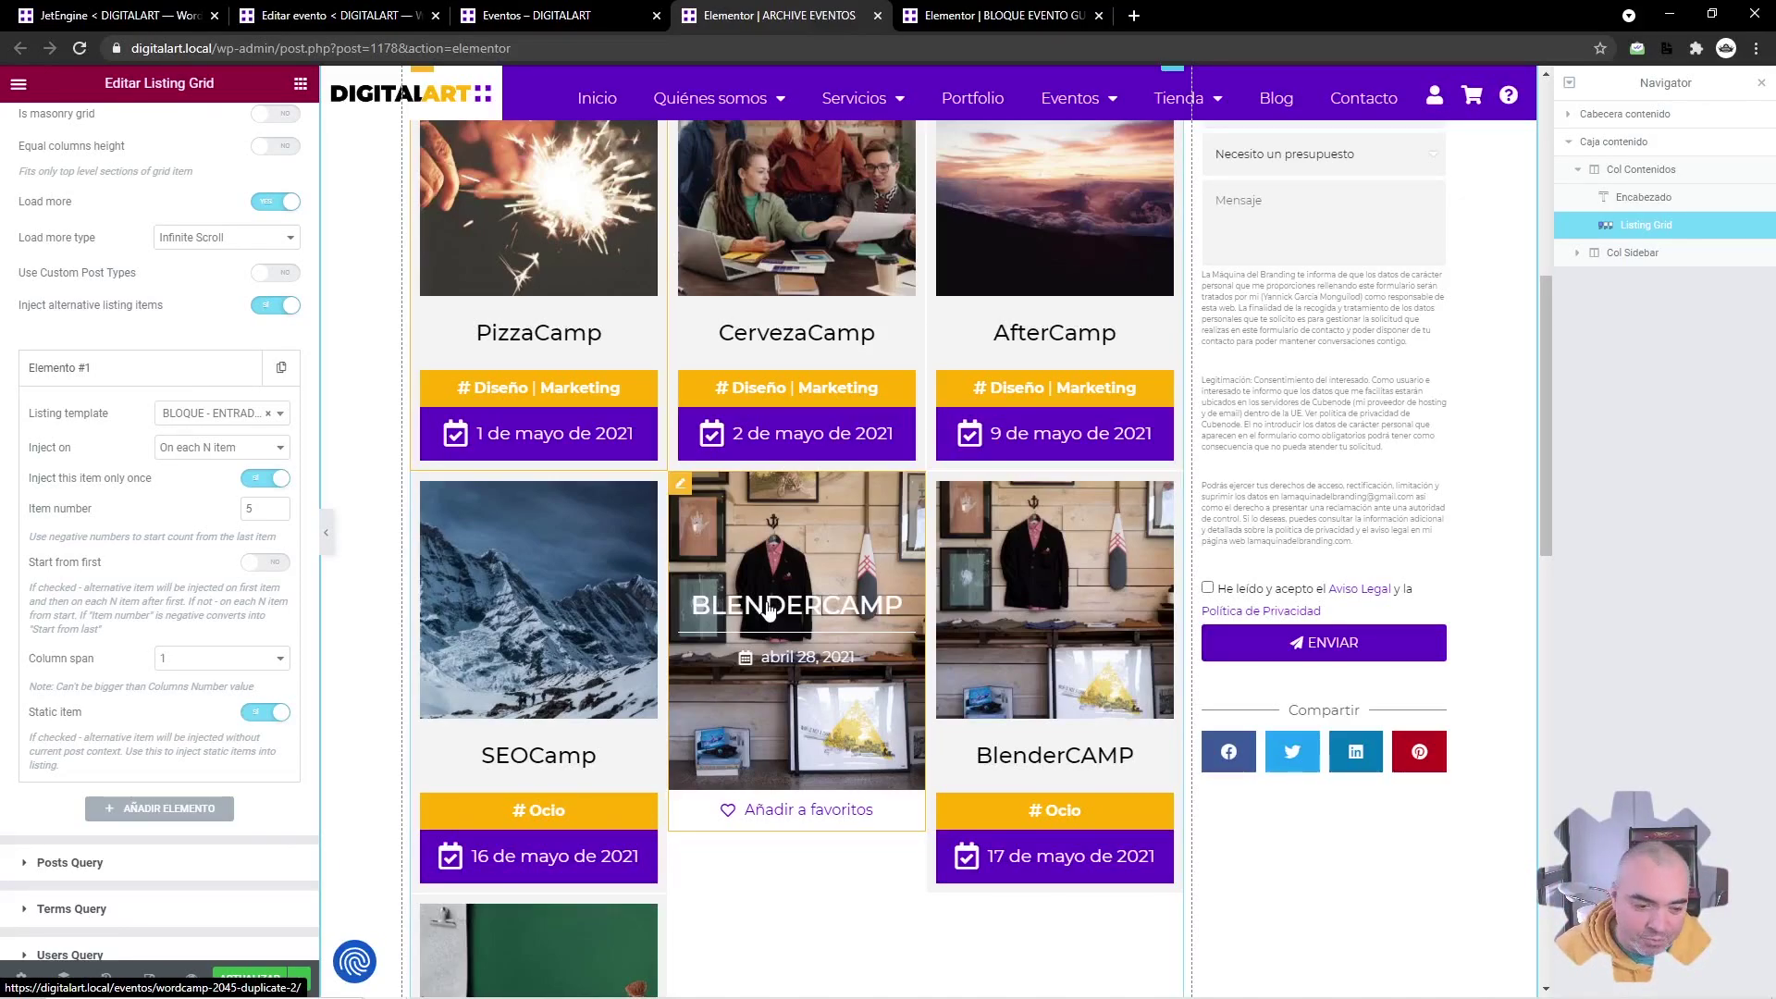
- Open crocoblock.com/freemium/tools/ in a new browser tab and look over the DevTools addons
{"action": "left_click", "coordinate": [1137, 15]}
{"action": "key", "text": "ctrl+v"}
{"action": "key", "text": "Return"}
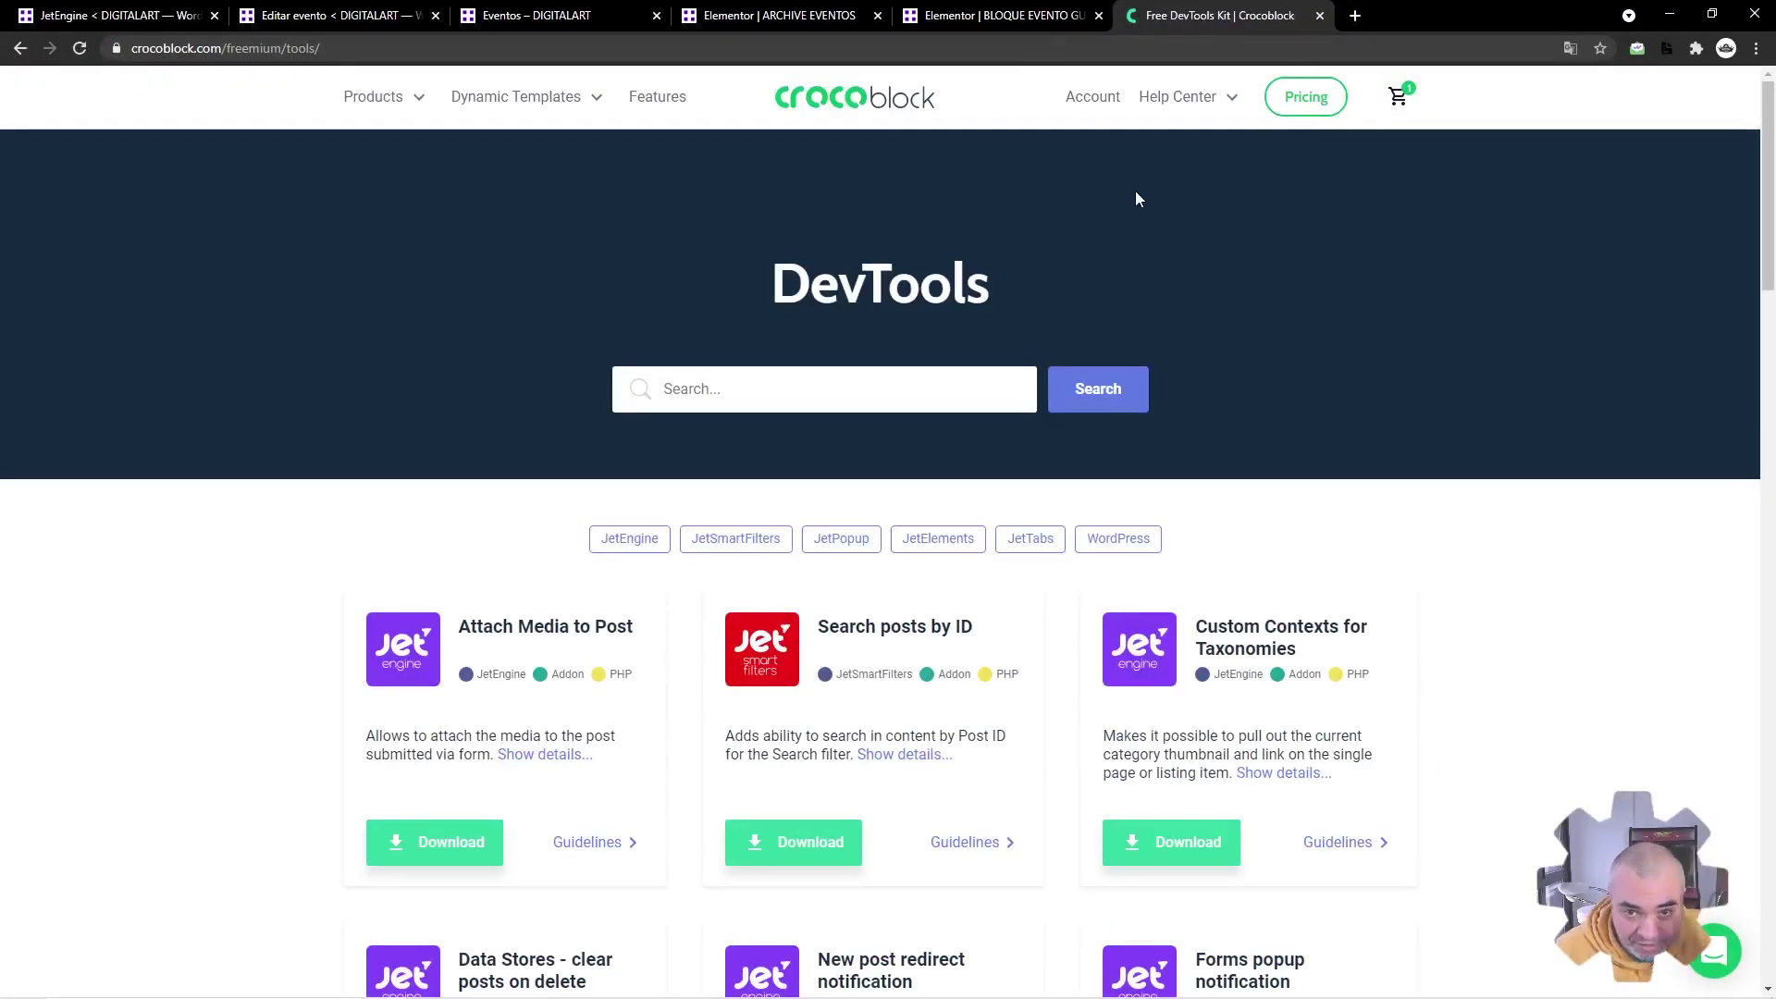
{"action": "scroll", "coordinate": [953, 221], "scroll_direction": "down", "scroll_amount": 3}
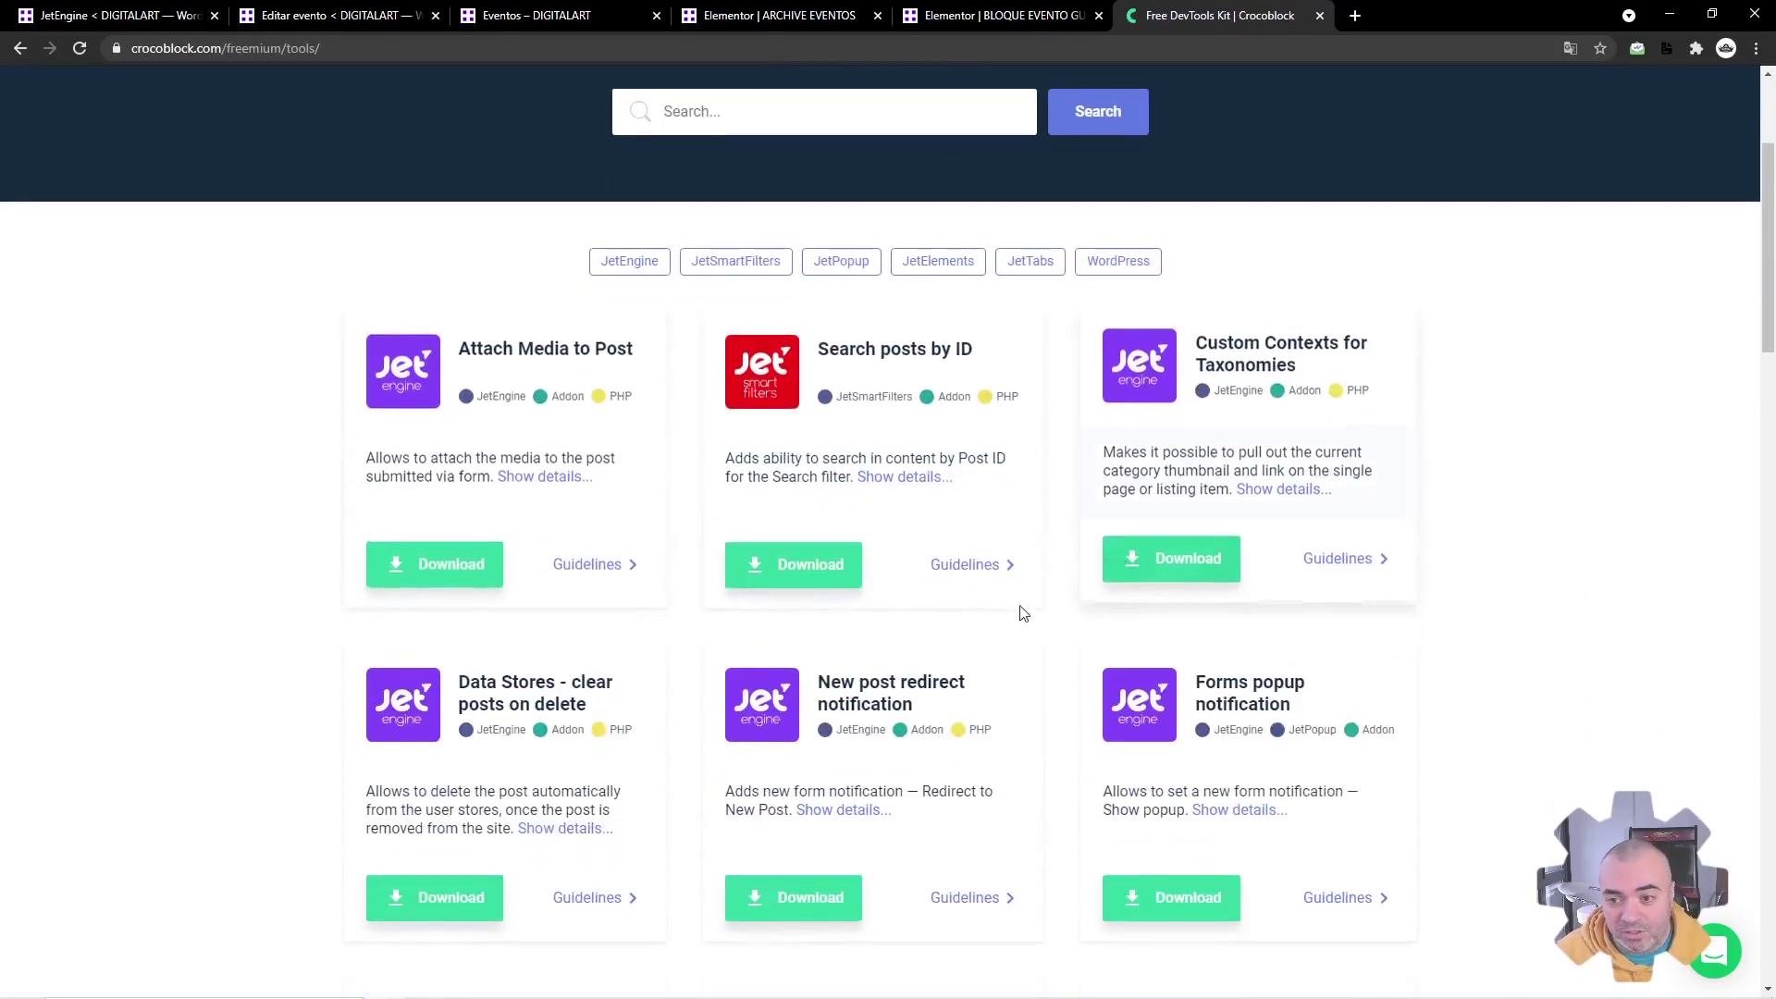
{"action": "scroll", "coordinate": [1018, 592], "scroll_direction": "down", "scroll_amount": 6}
{"action": "scroll", "coordinate": [805, 610], "scroll_direction": "up", "scroll_amount": 9}
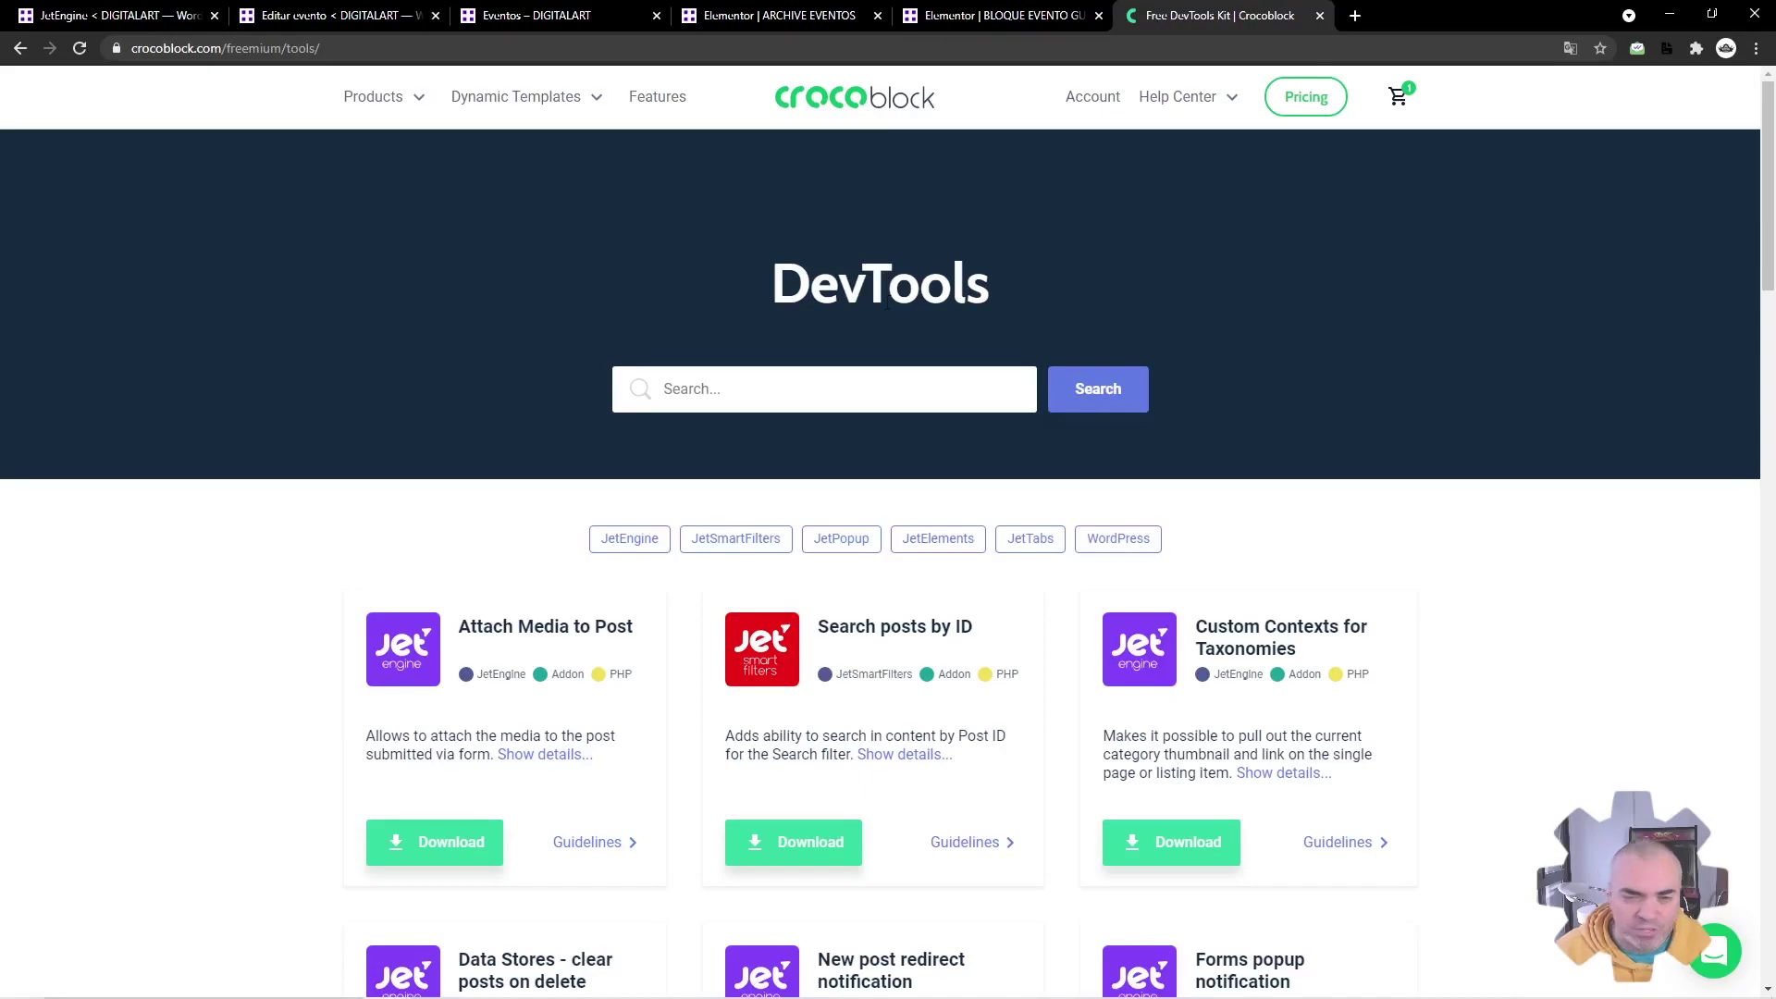
- Find the "Inherit post for listing injections" addon, expand its details and download it
{"action": "scroll", "coordinate": [885, 303], "scroll_direction": "down", "scroll_amount": 13}
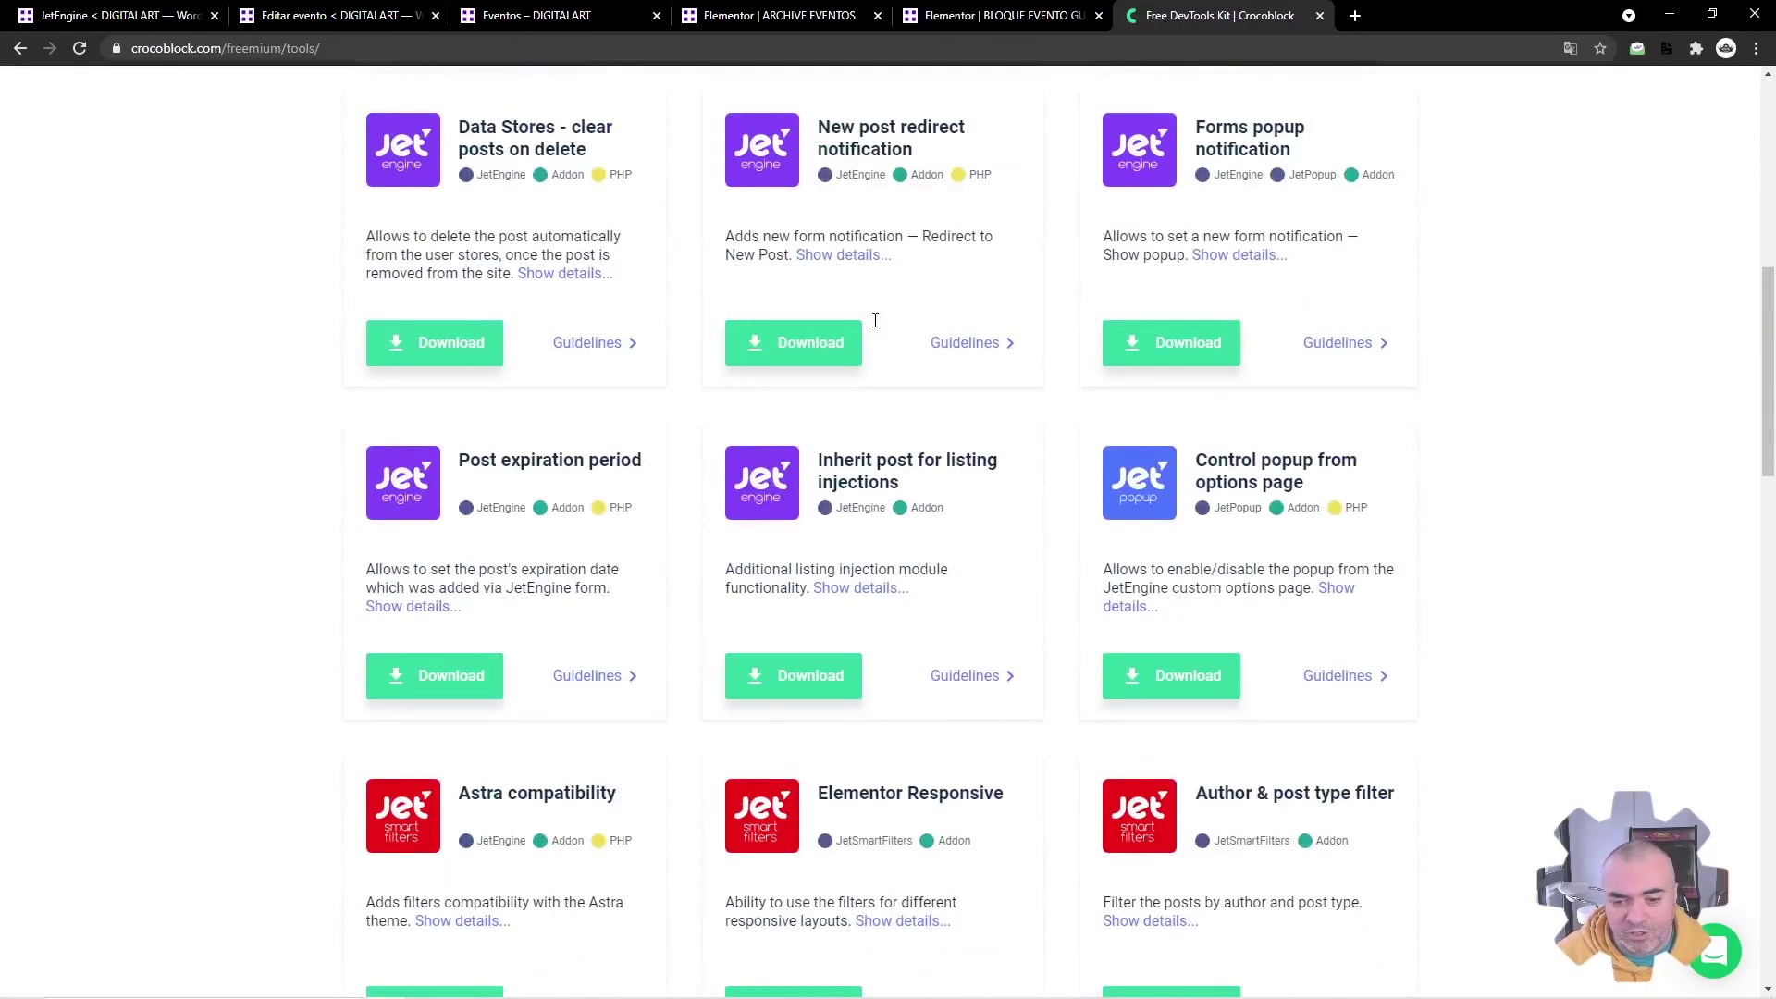
{"action": "scroll", "coordinate": [875, 325], "scroll_direction": "down", "scroll_amount": 6}
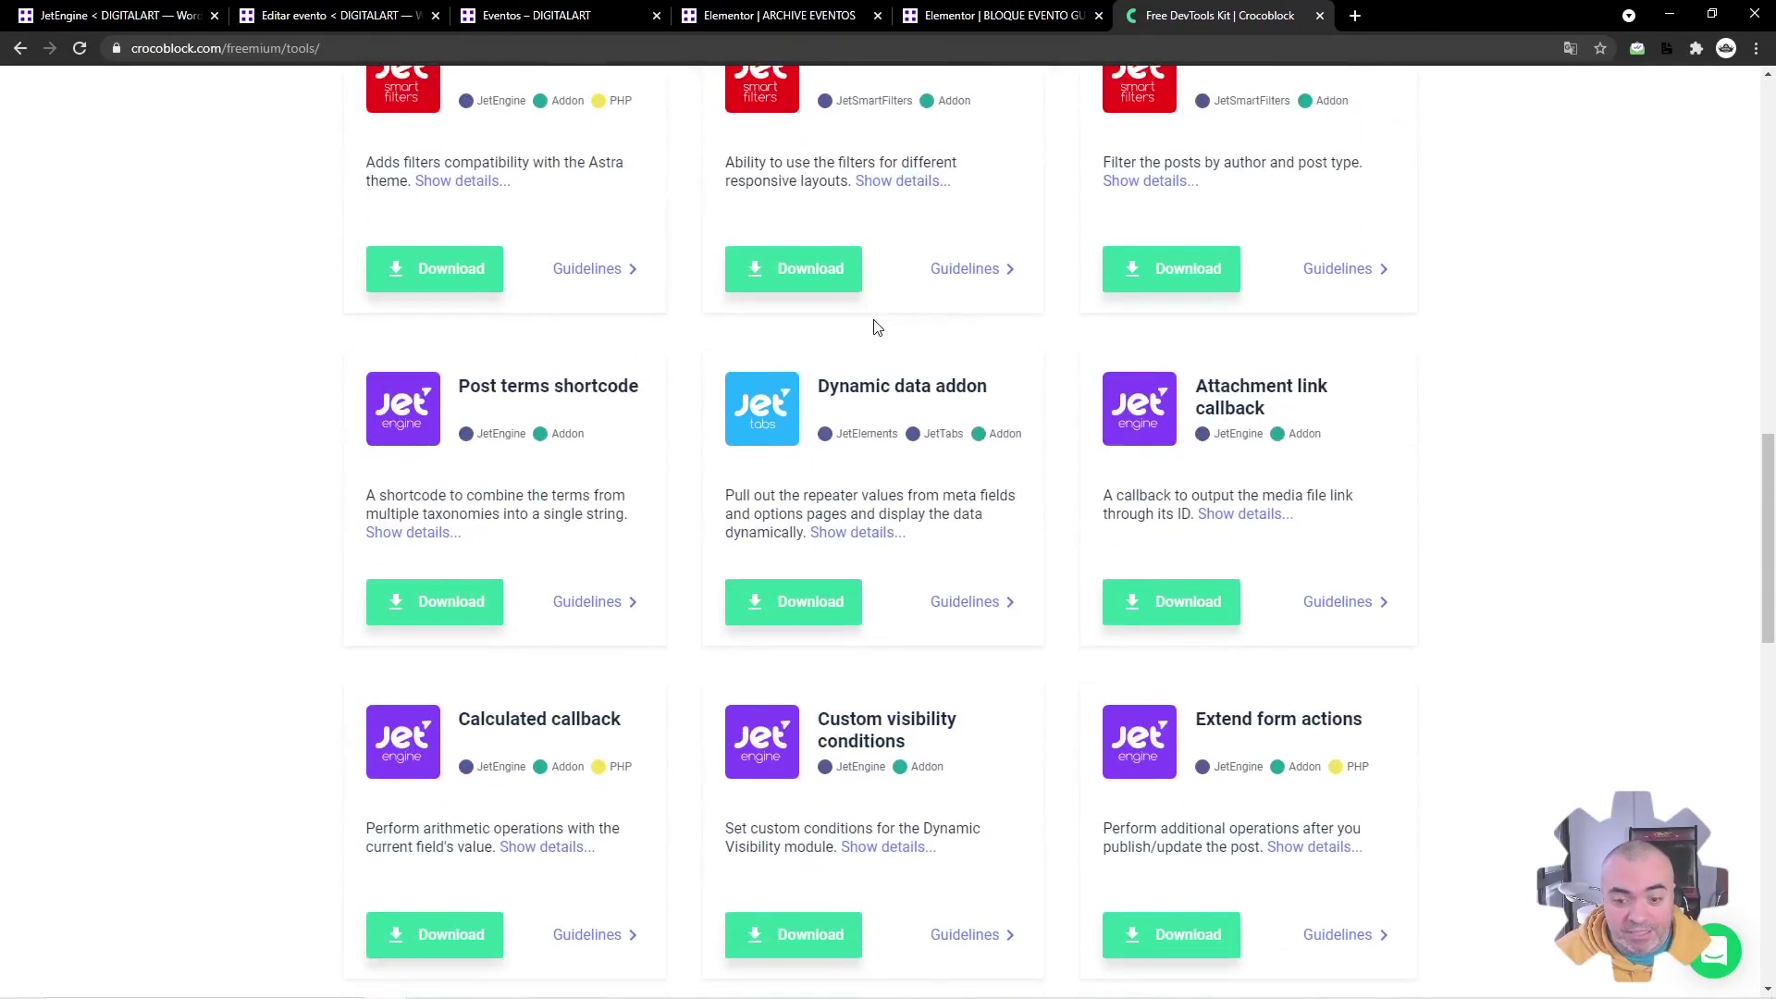
{"action": "scroll", "coordinate": [840, 402], "scroll_direction": "up", "scroll_amount": 4}
{"action": "scroll", "coordinate": [840, 402], "scroll_direction": "up", "scroll_amount": 5}
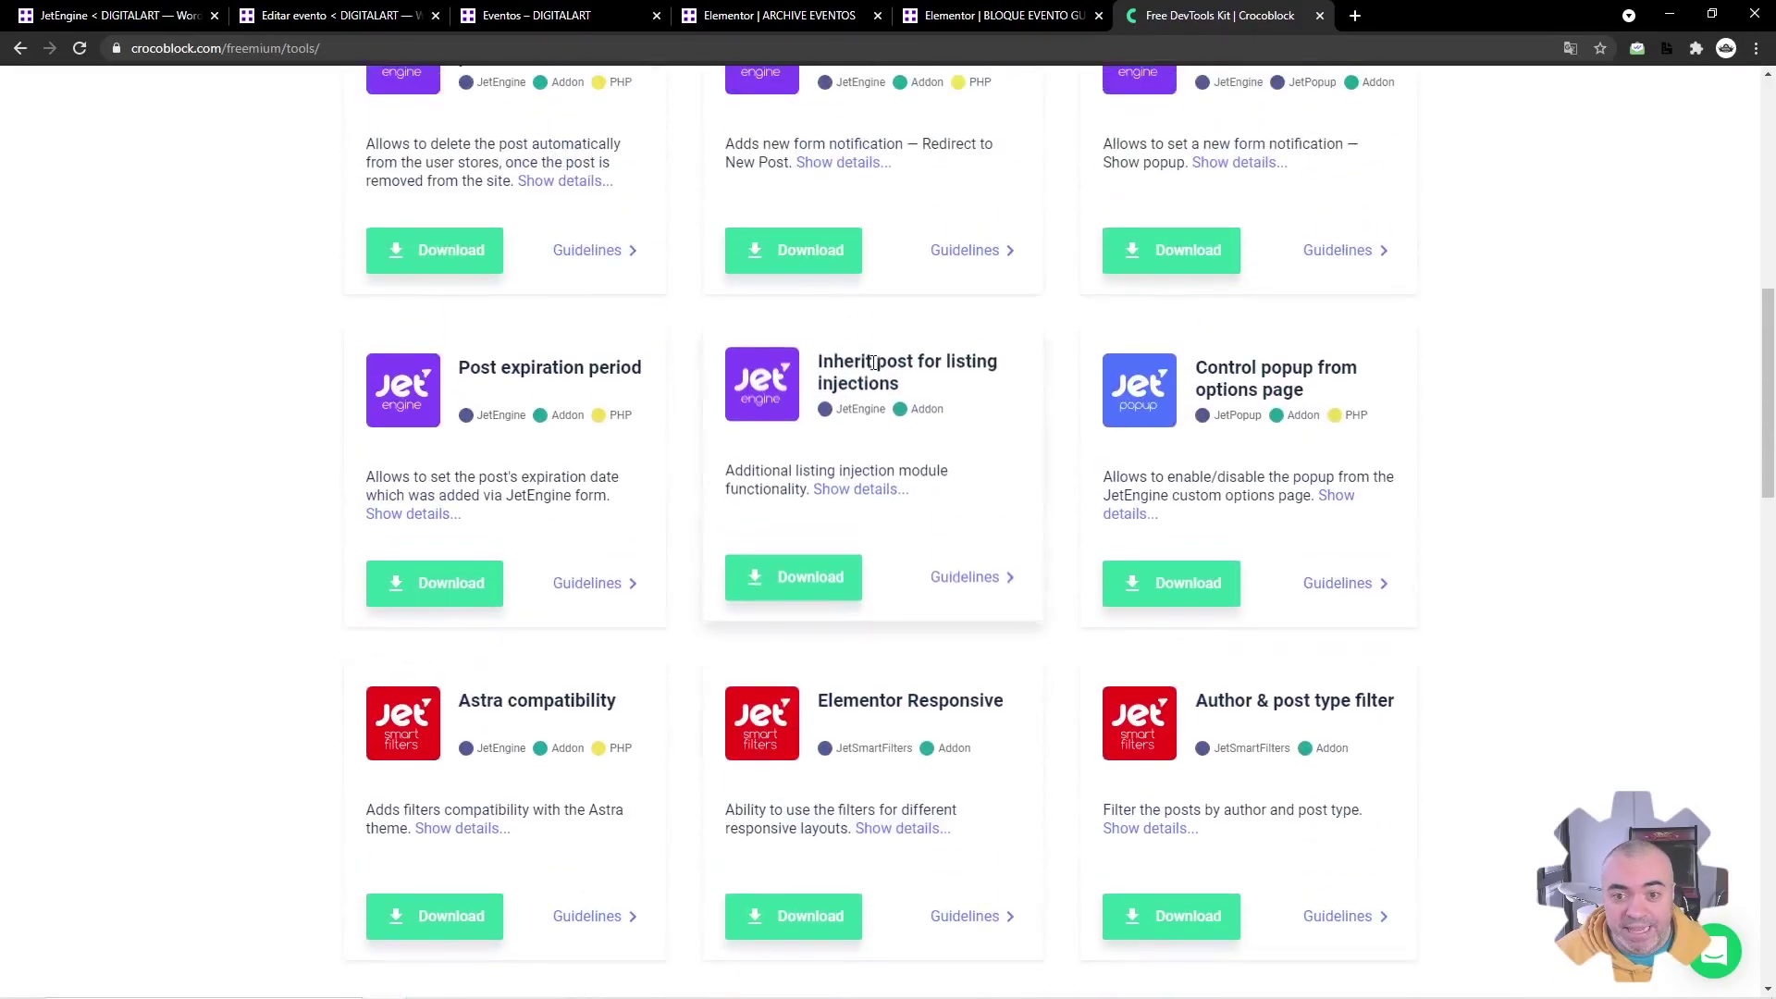
{"action": "left_click", "coordinate": [870, 486]}
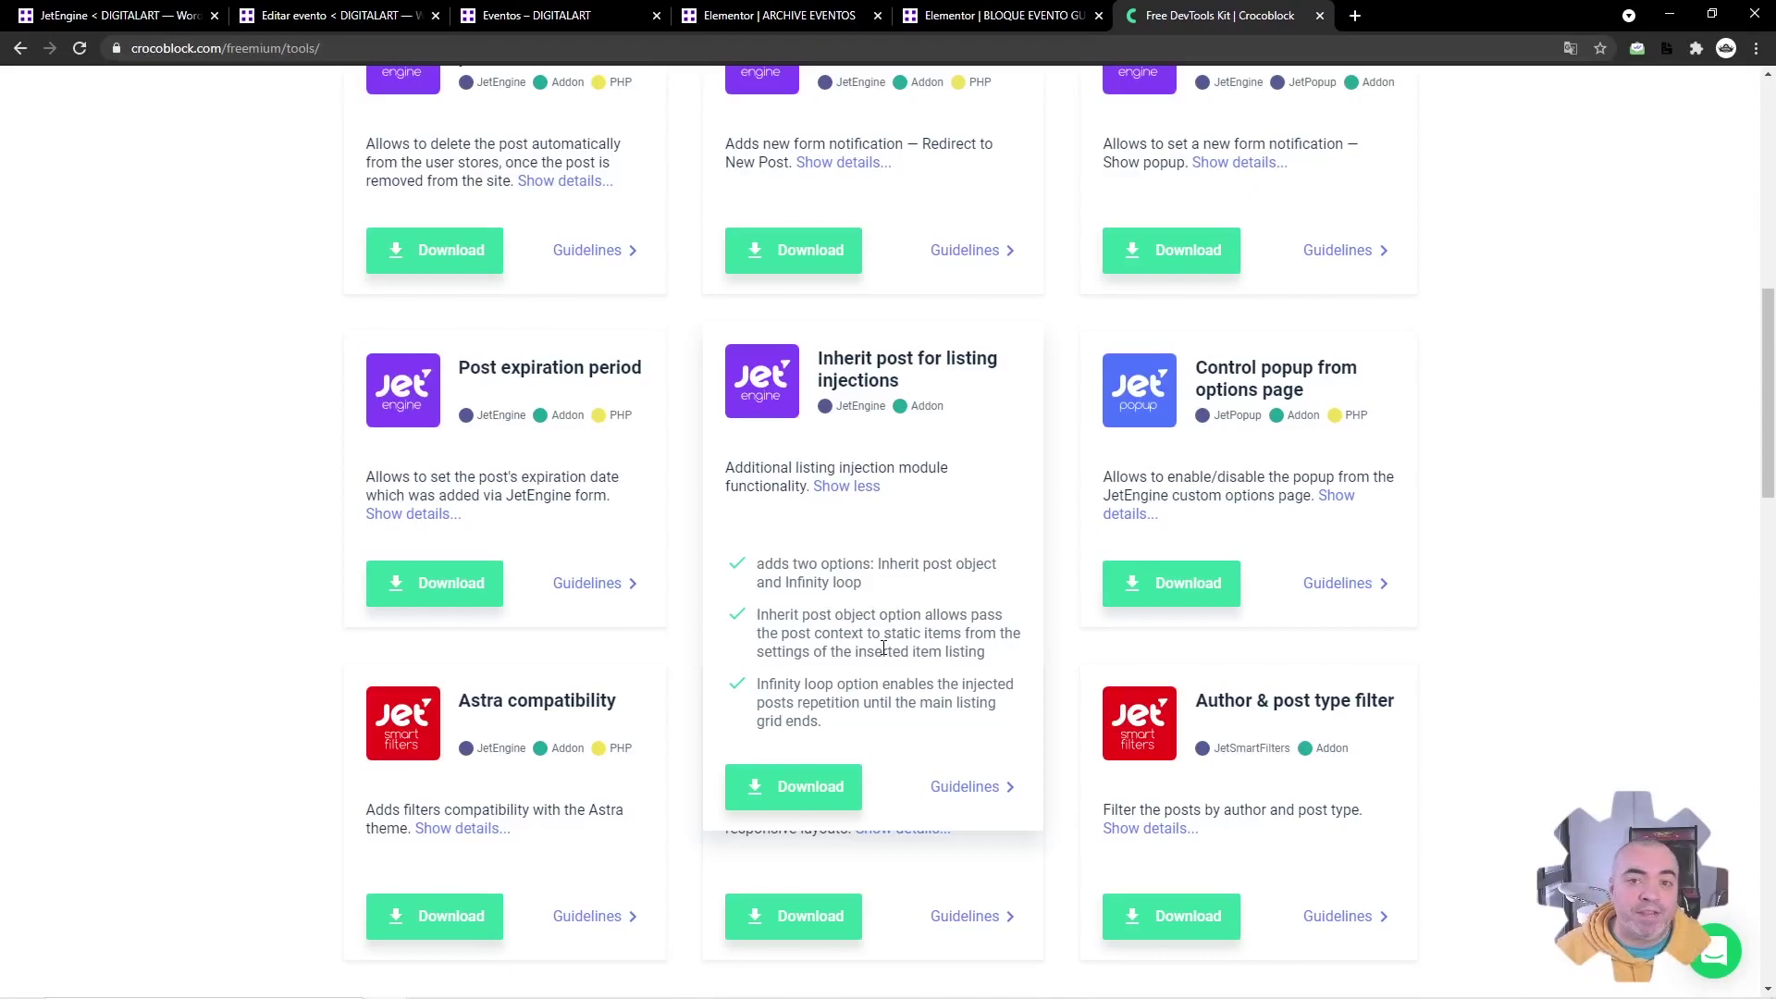
{"action": "left_click", "coordinate": [793, 784]}
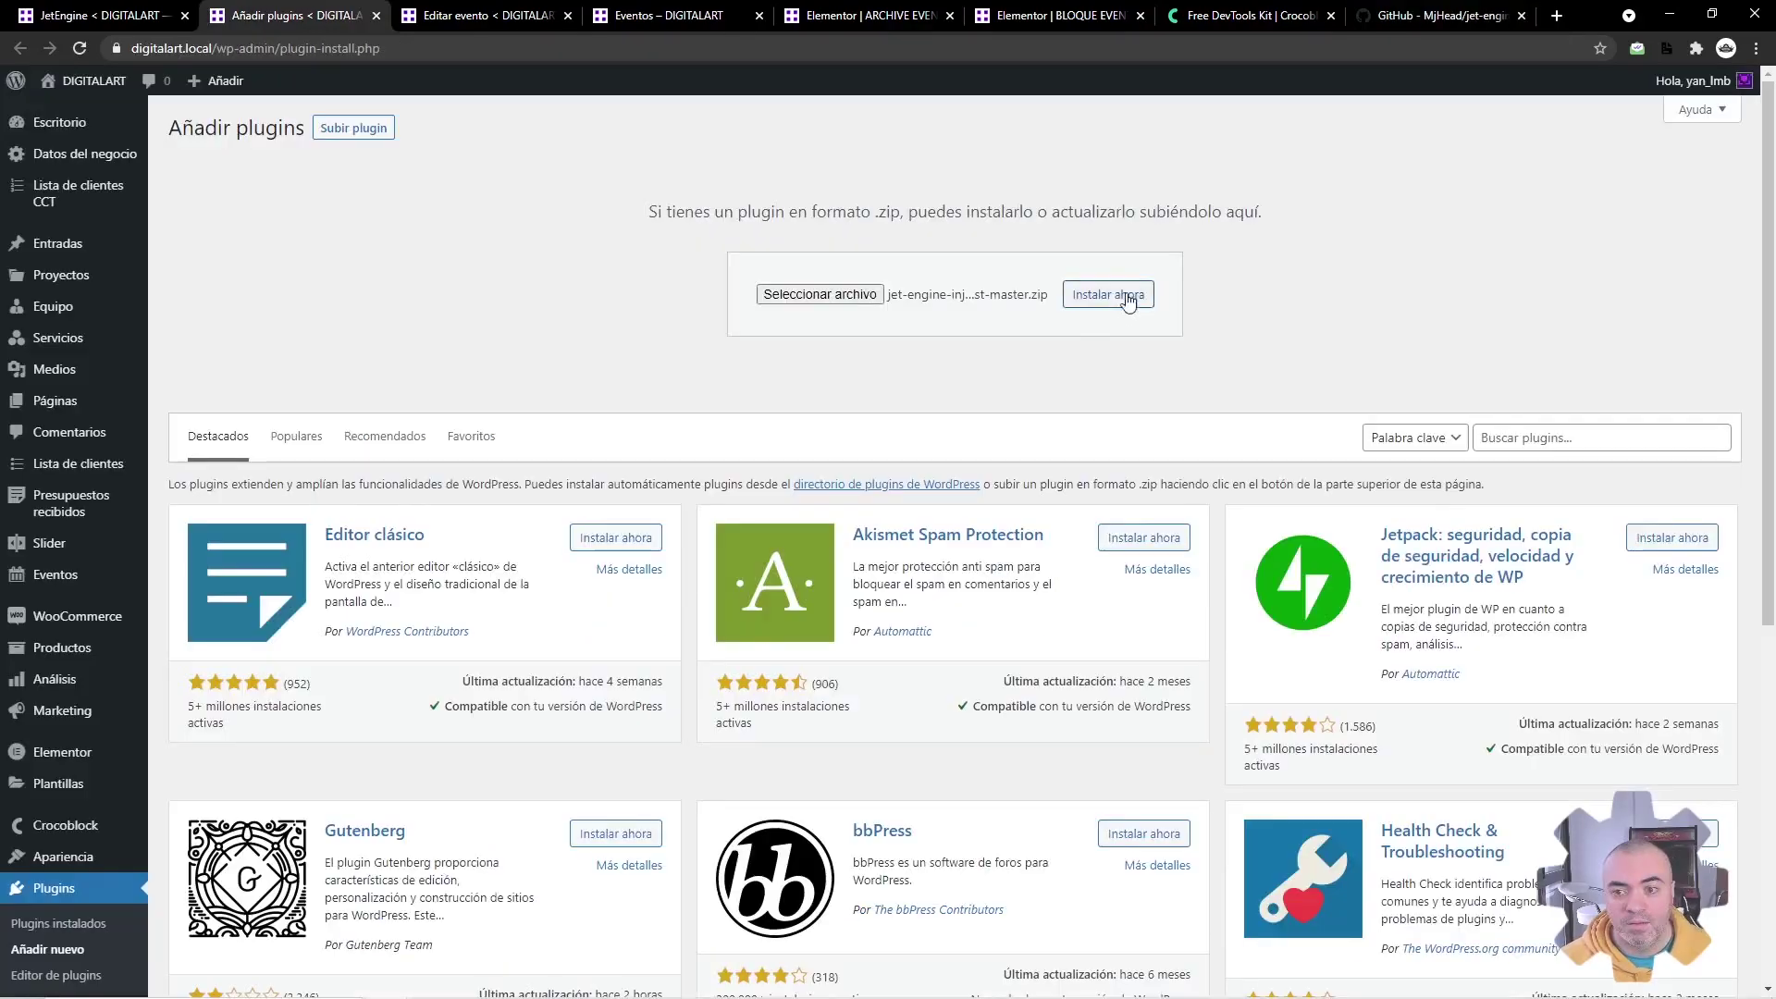
- Install and activate the jet-engine-injection-inherit-post-master.zip plugin in WordPress, and save the ARCHIVE EVENTOS template
{"action": "left_click", "coordinate": [1115, 294]}
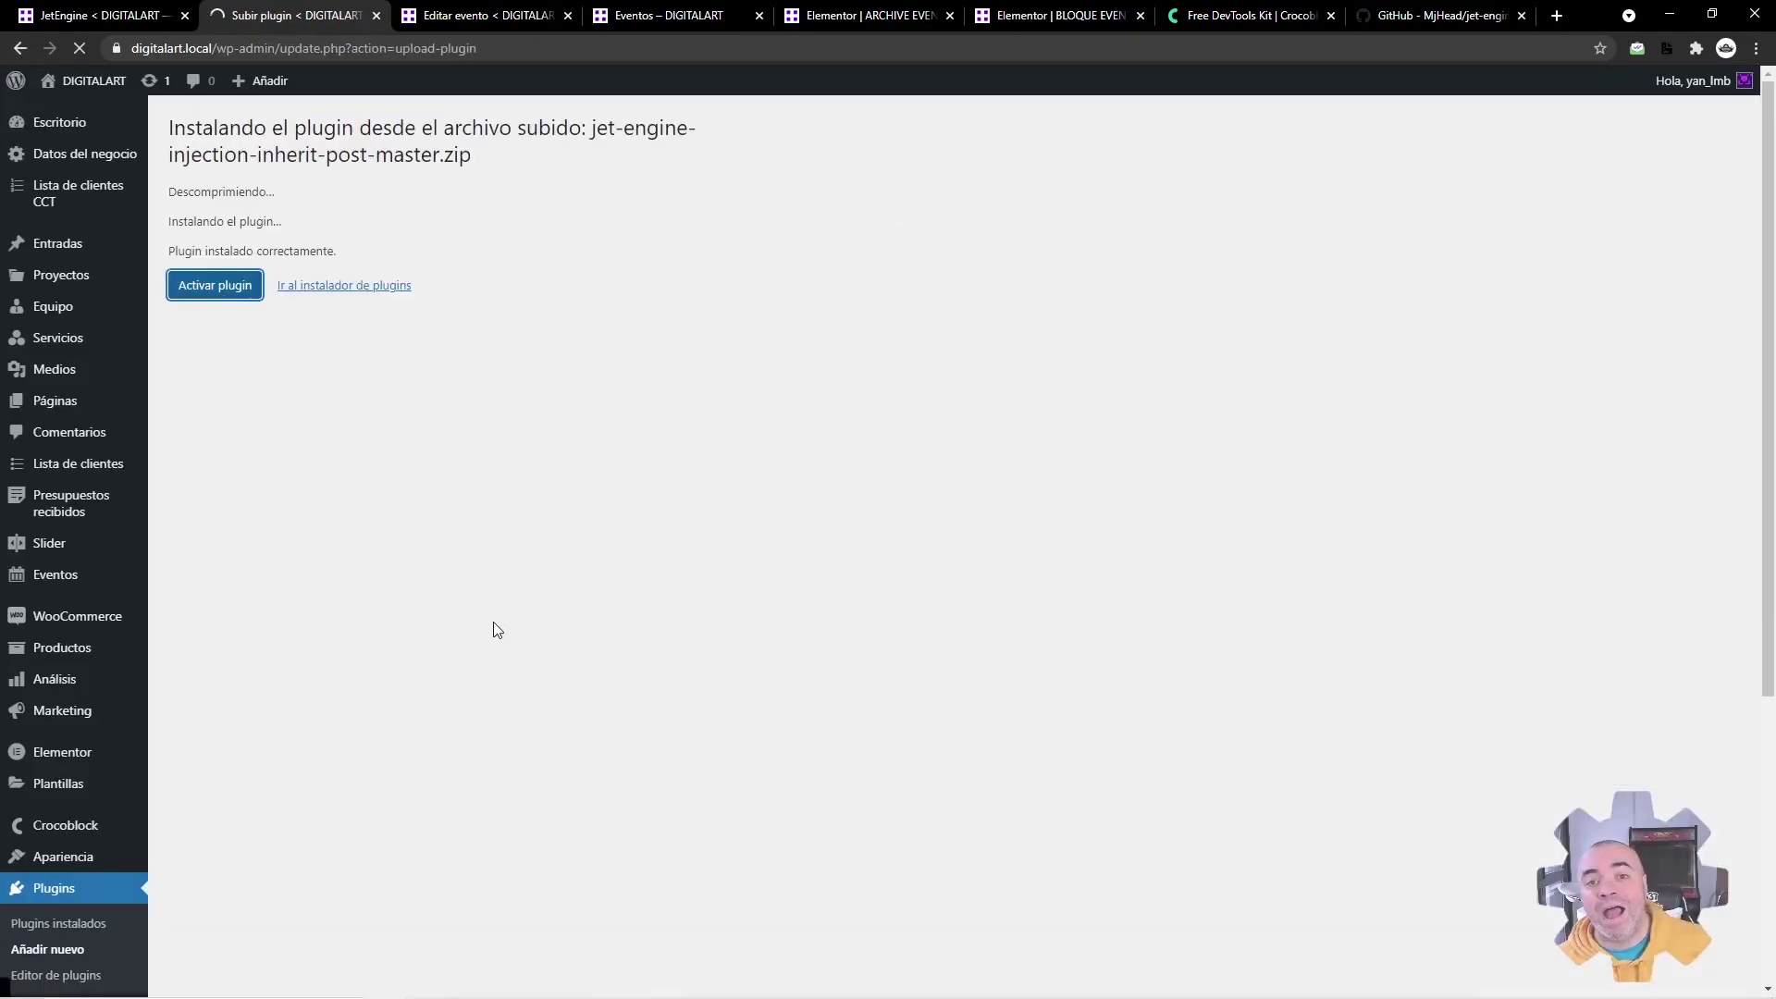
{"action": "left_click", "coordinate": [873, 11]}
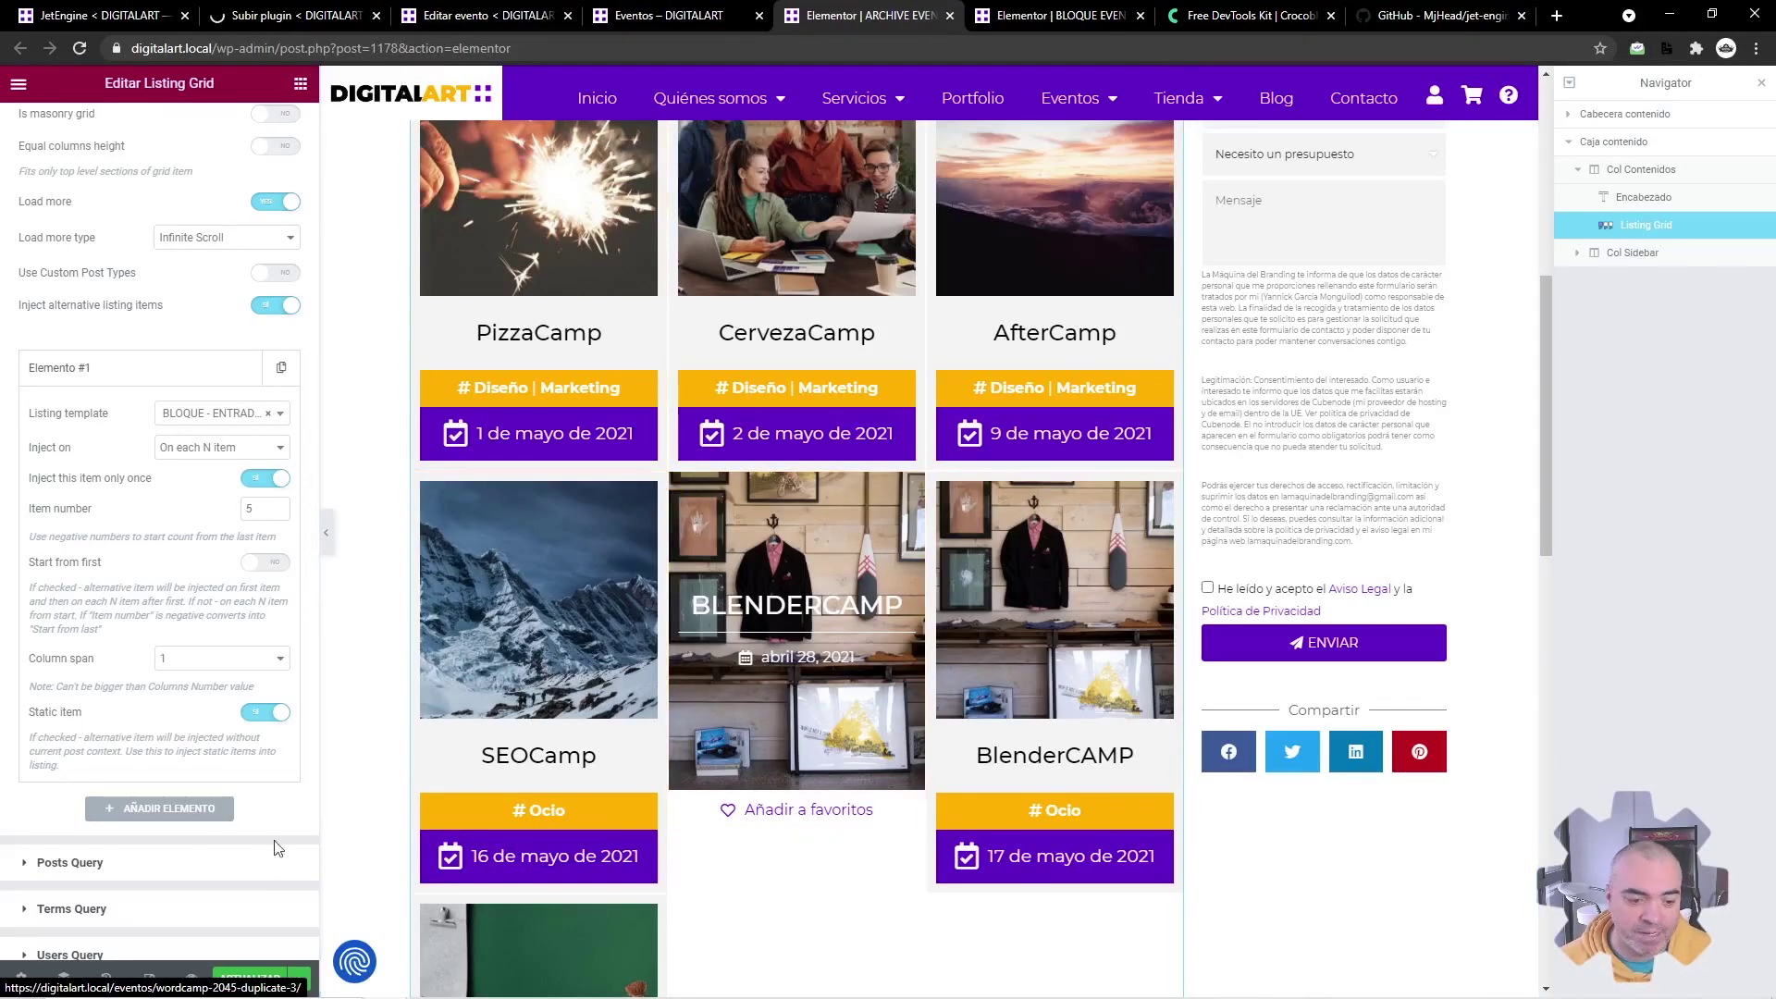
{"action": "left_click", "coordinate": [250, 978]}
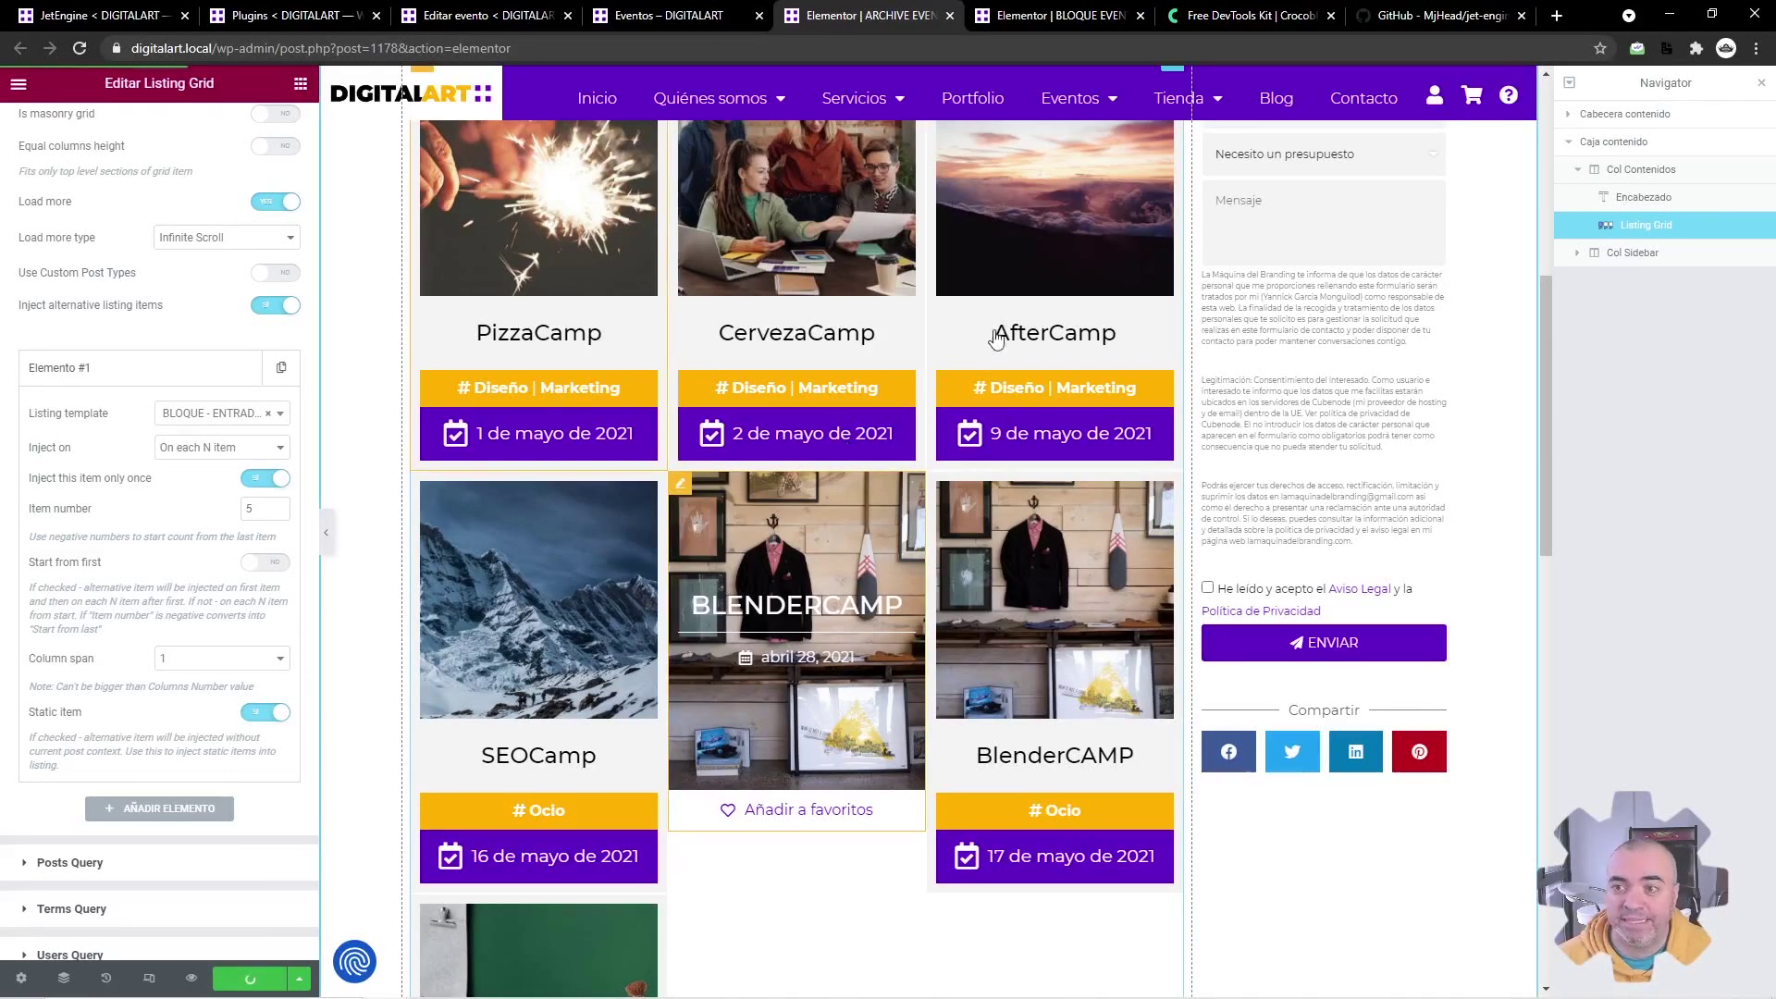
- Revisit the top of the Crocoblock DevTools page and return to the ARCHIVE EVENTOS editor
{"action": "left_click", "coordinate": [1249, 15]}
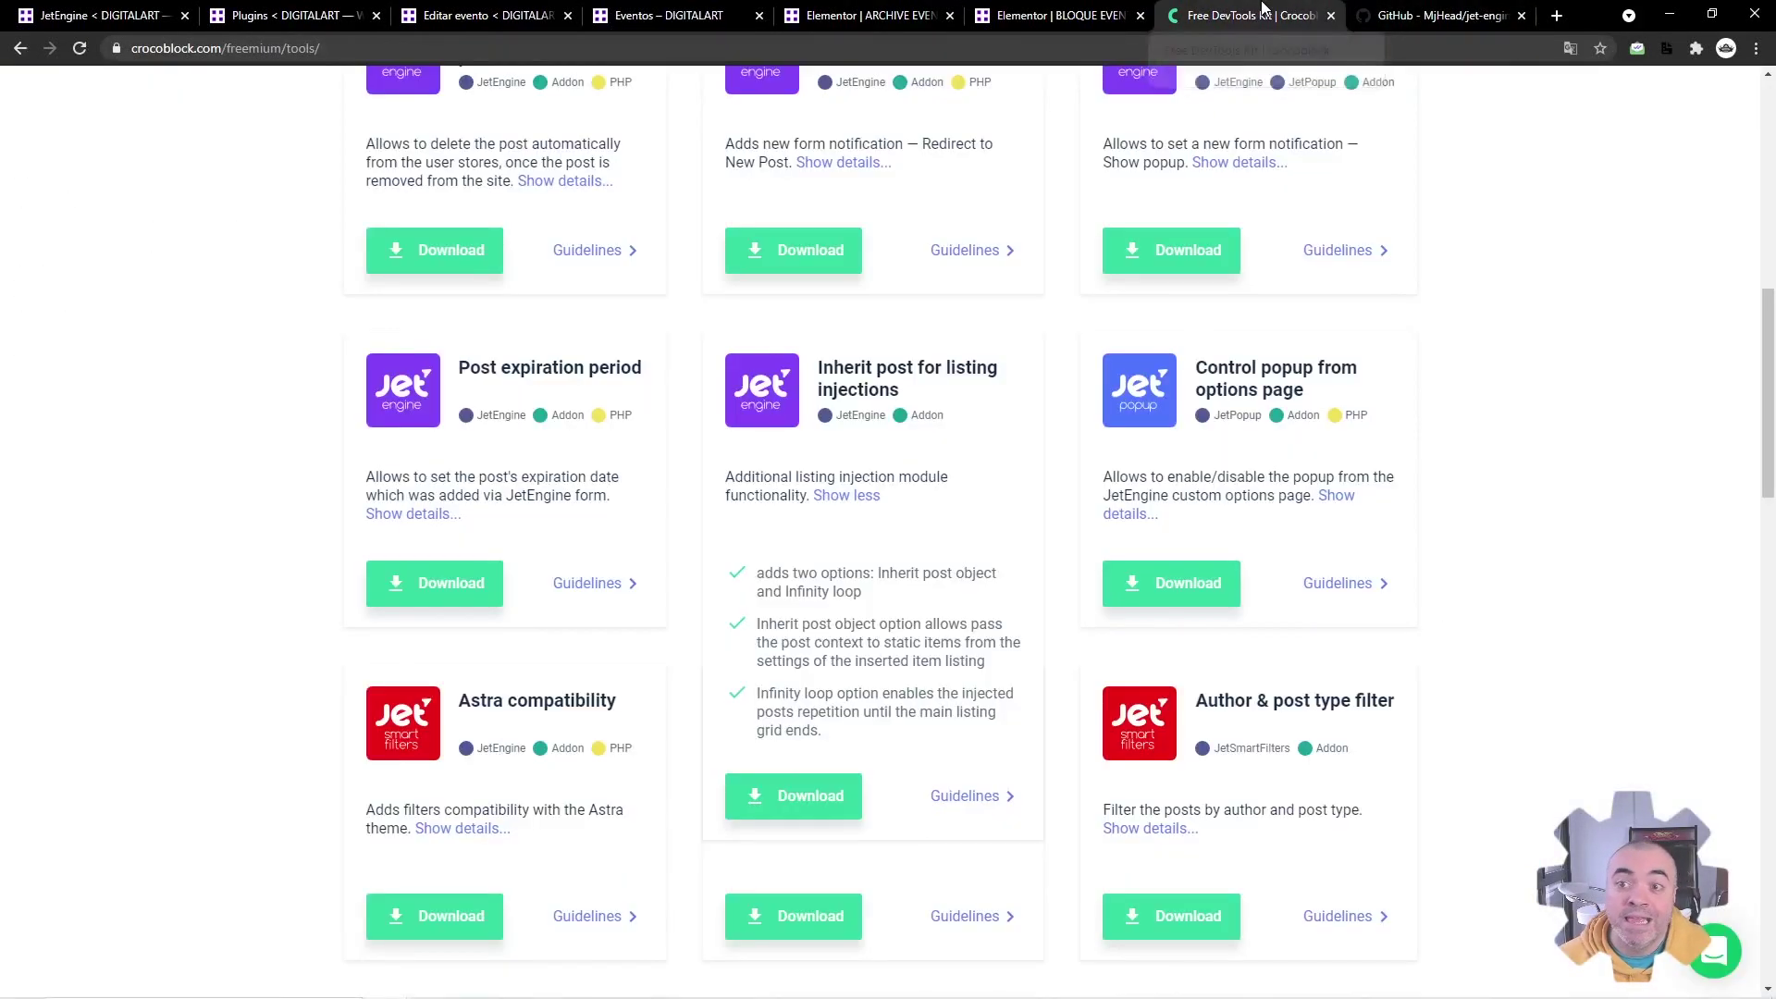
{"action": "scroll", "coordinate": [548, 218], "scroll_direction": "up", "scroll_amount": 10}
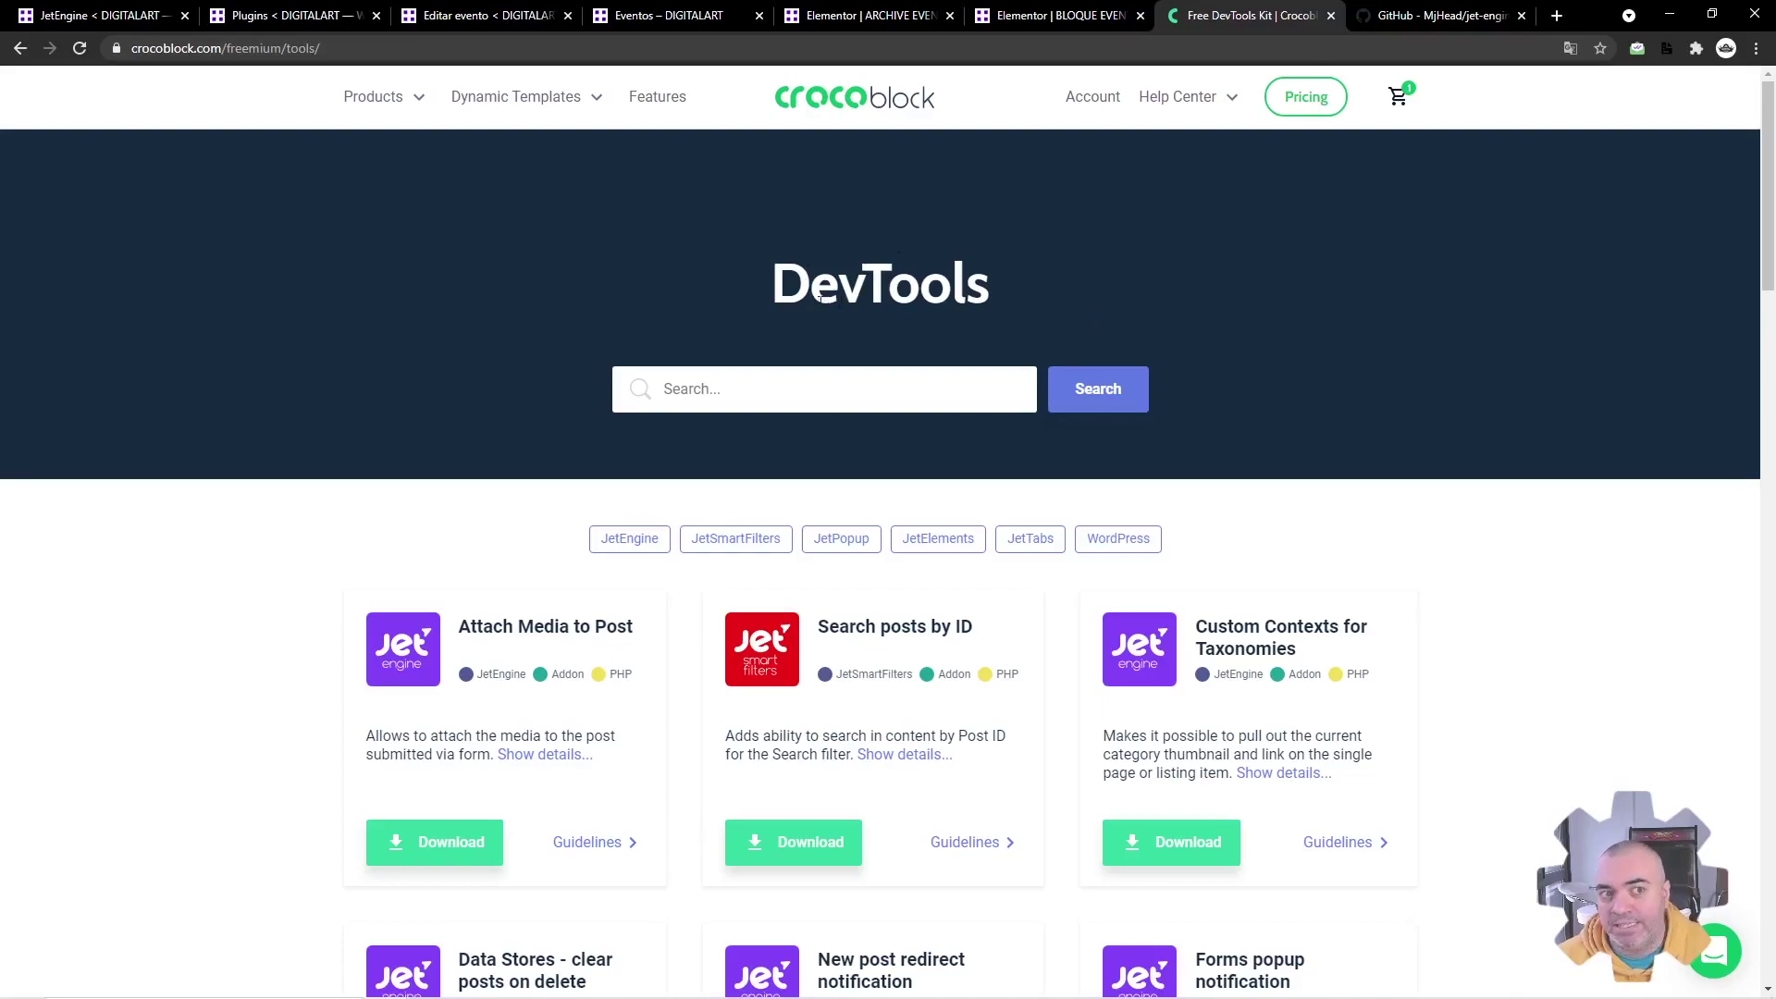
{"action": "left_click", "coordinate": [870, 15]}
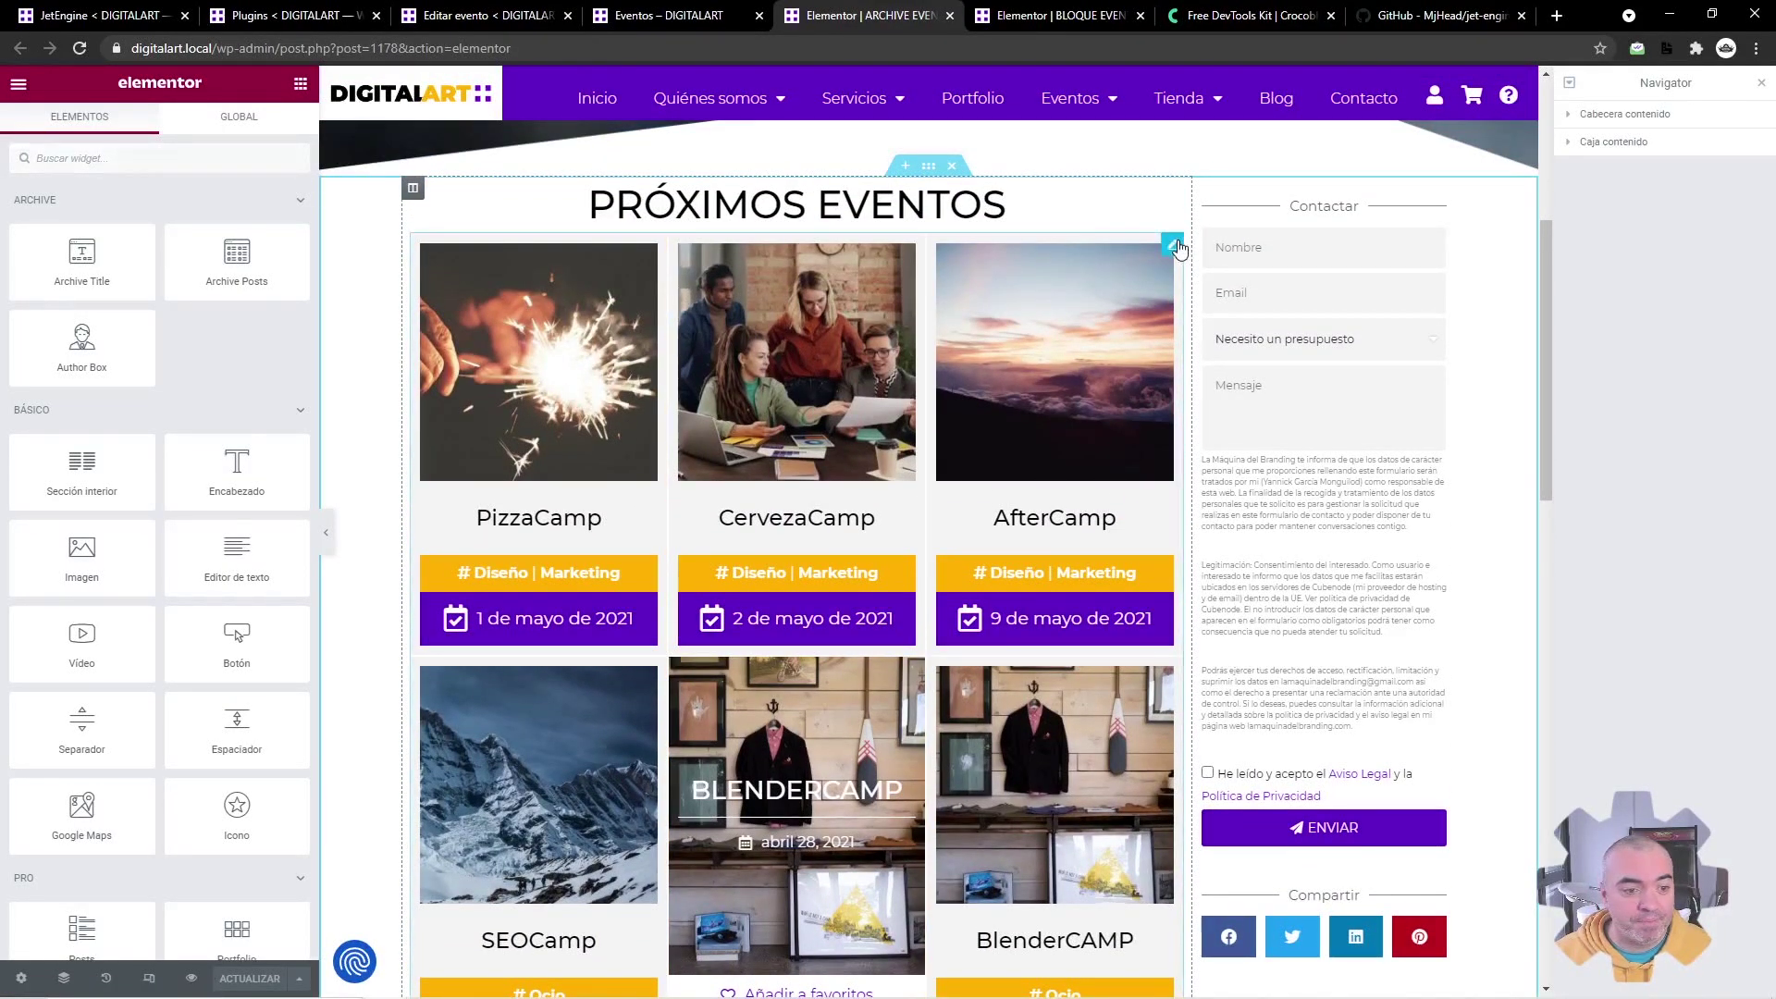
- Reopen the Listing Grid's Elemento #1 settings and enable Inherit post object for the static item
{"action": "left_click", "coordinate": [1173, 245]}
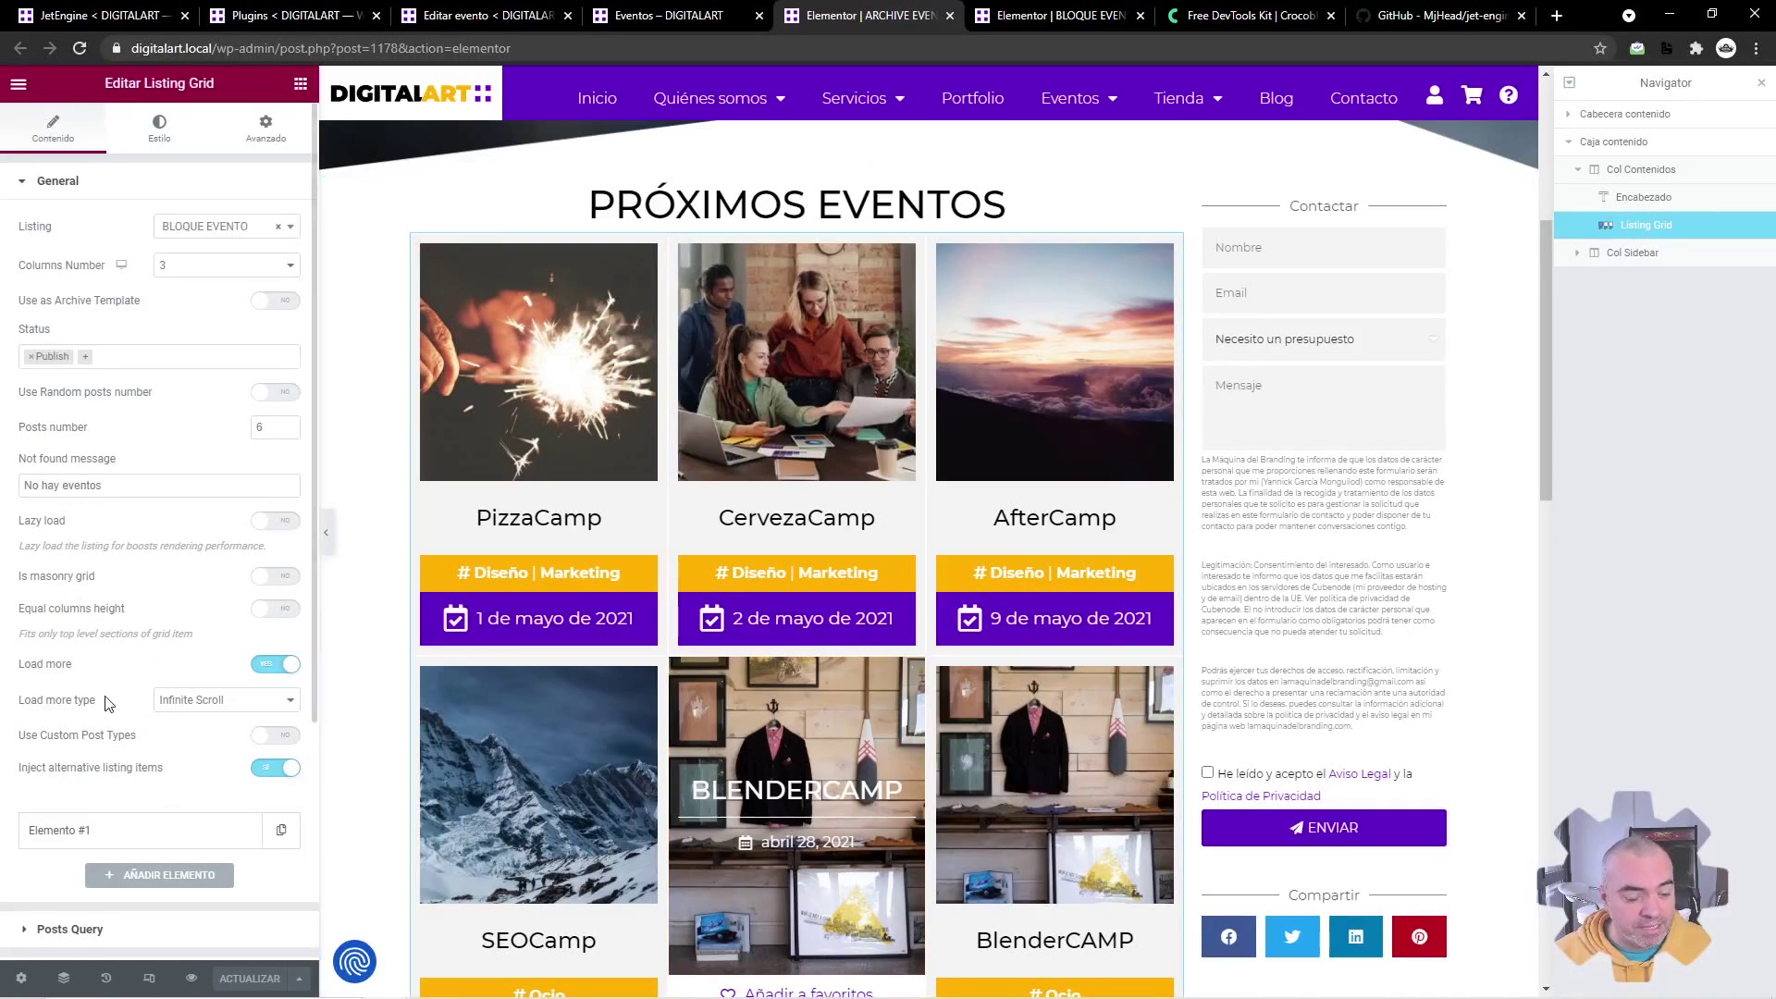
{"action": "scroll", "coordinate": [108, 705], "scroll_direction": "down", "scroll_amount": 2}
{"action": "left_click", "coordinate": [164, 646]}
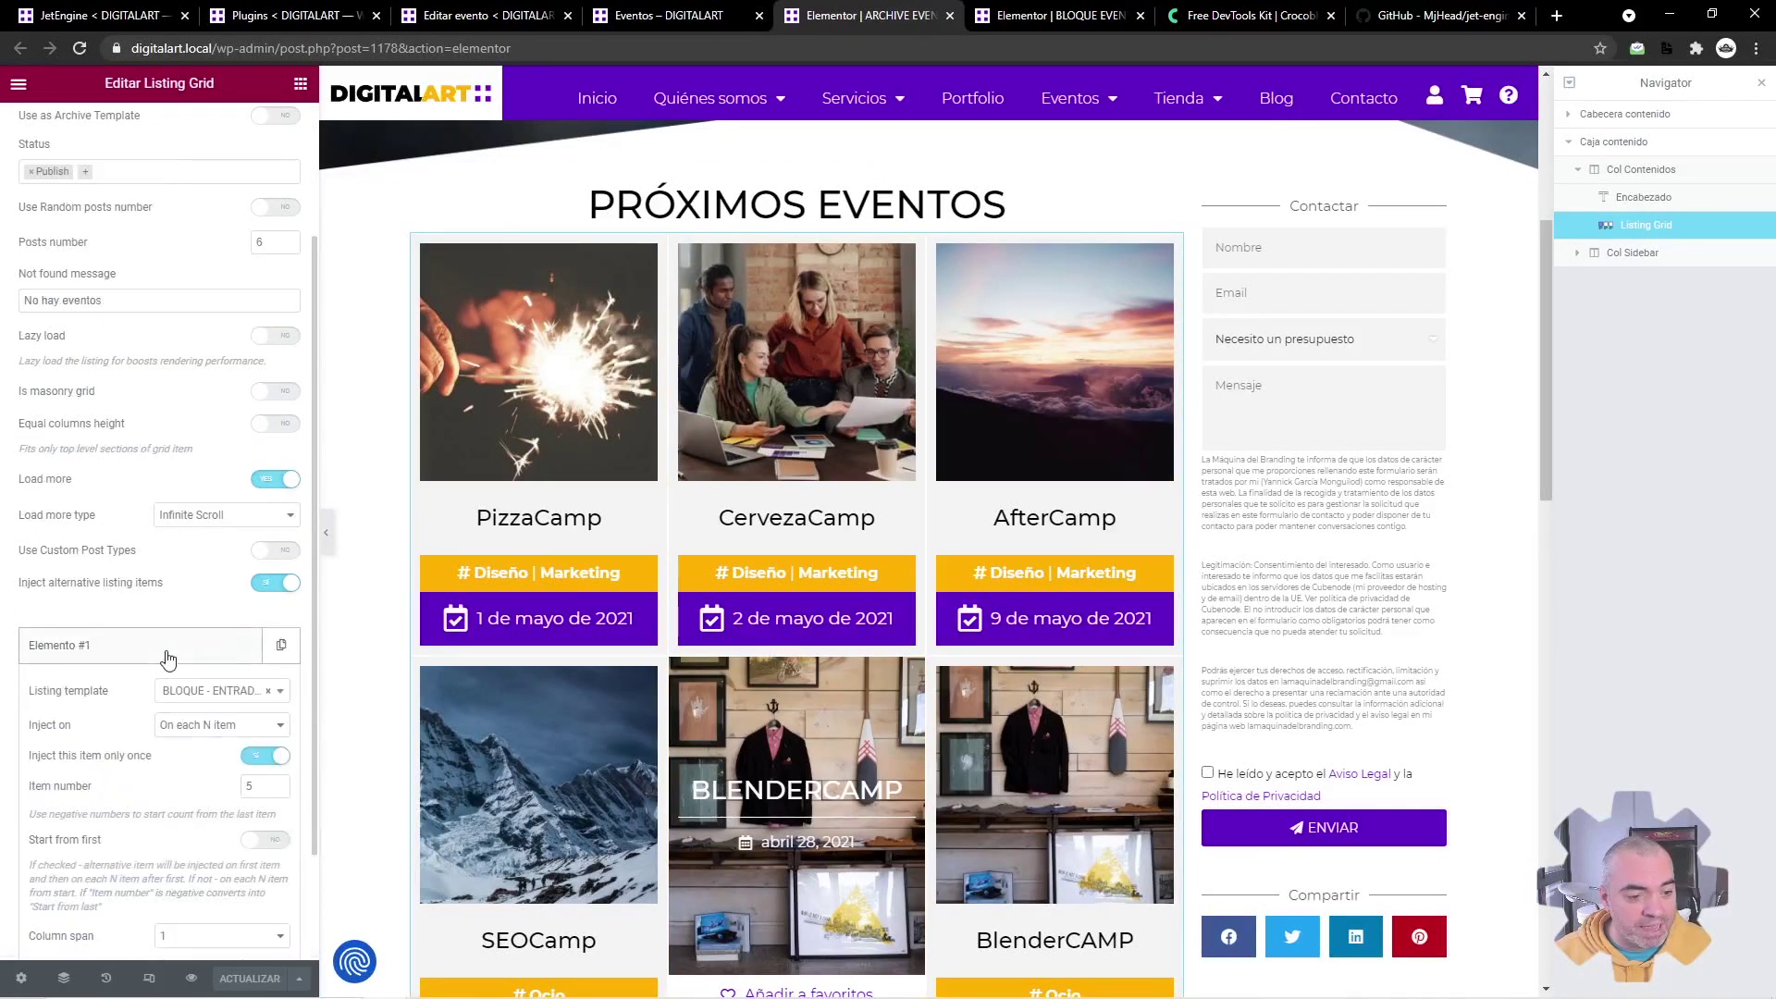
{"action": "scroll", "coordinate": [159, 668], "scroll_direction": "down", "scroll_amount": 4}
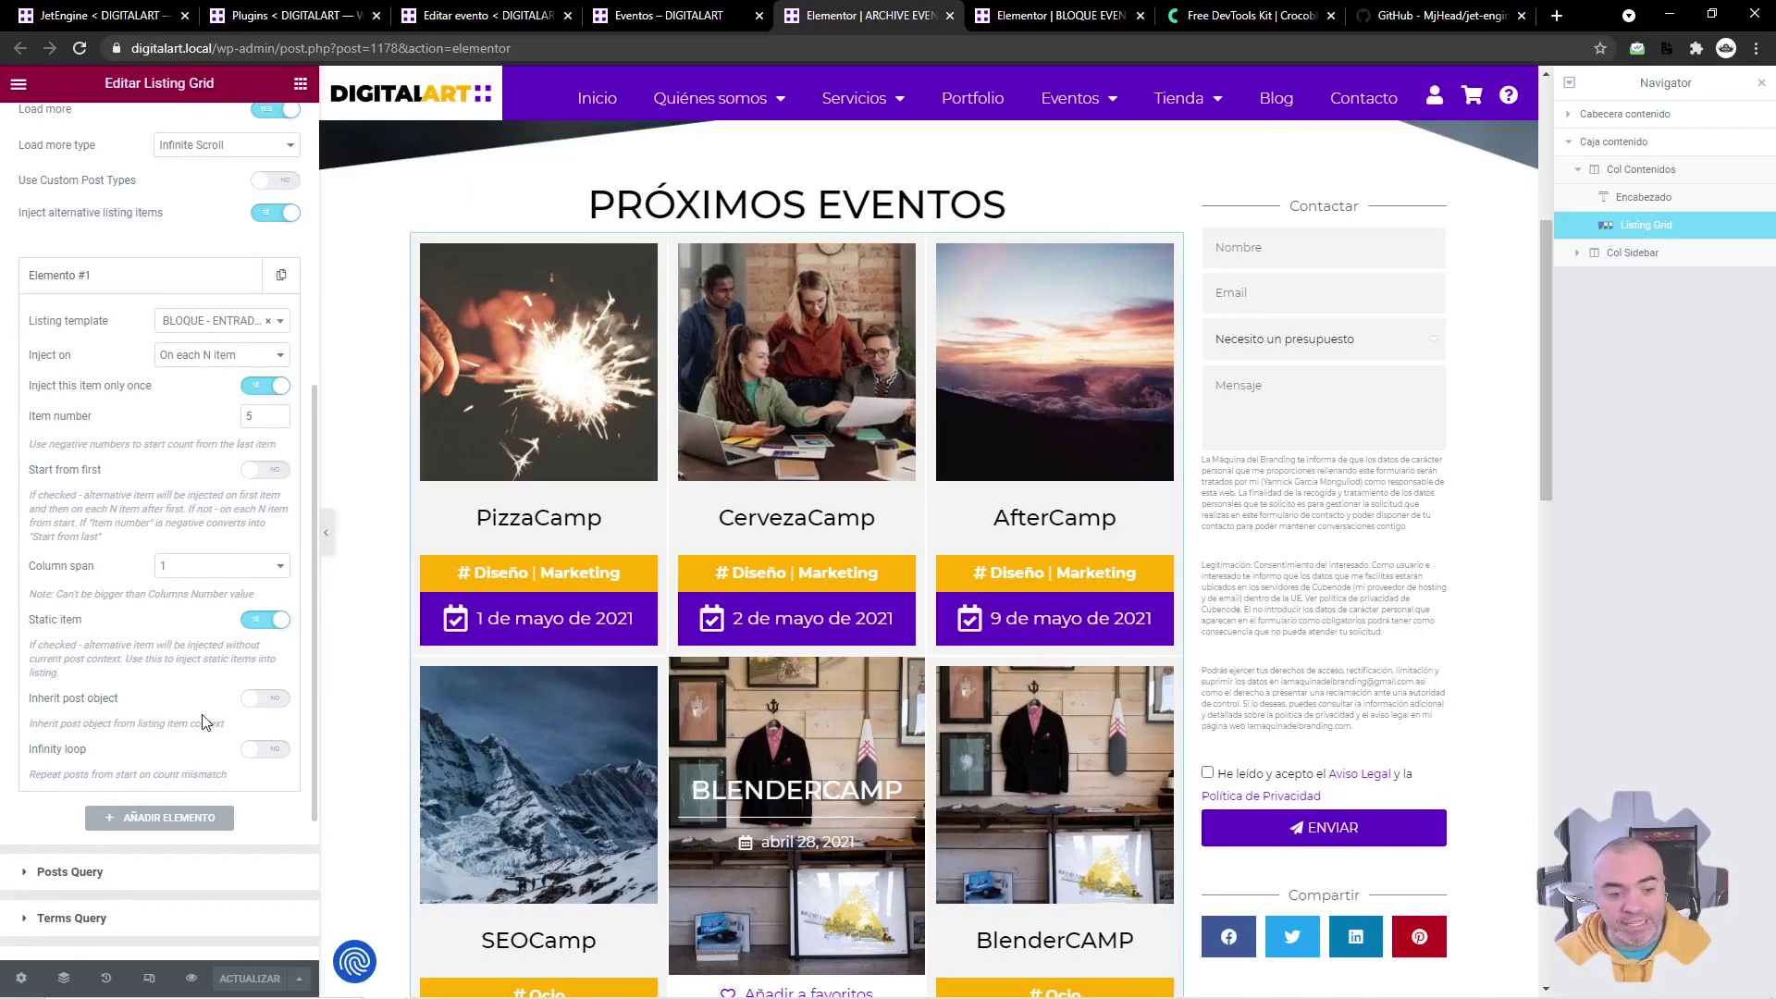
{"action": "left_click", "coordinate": [264, 700]}
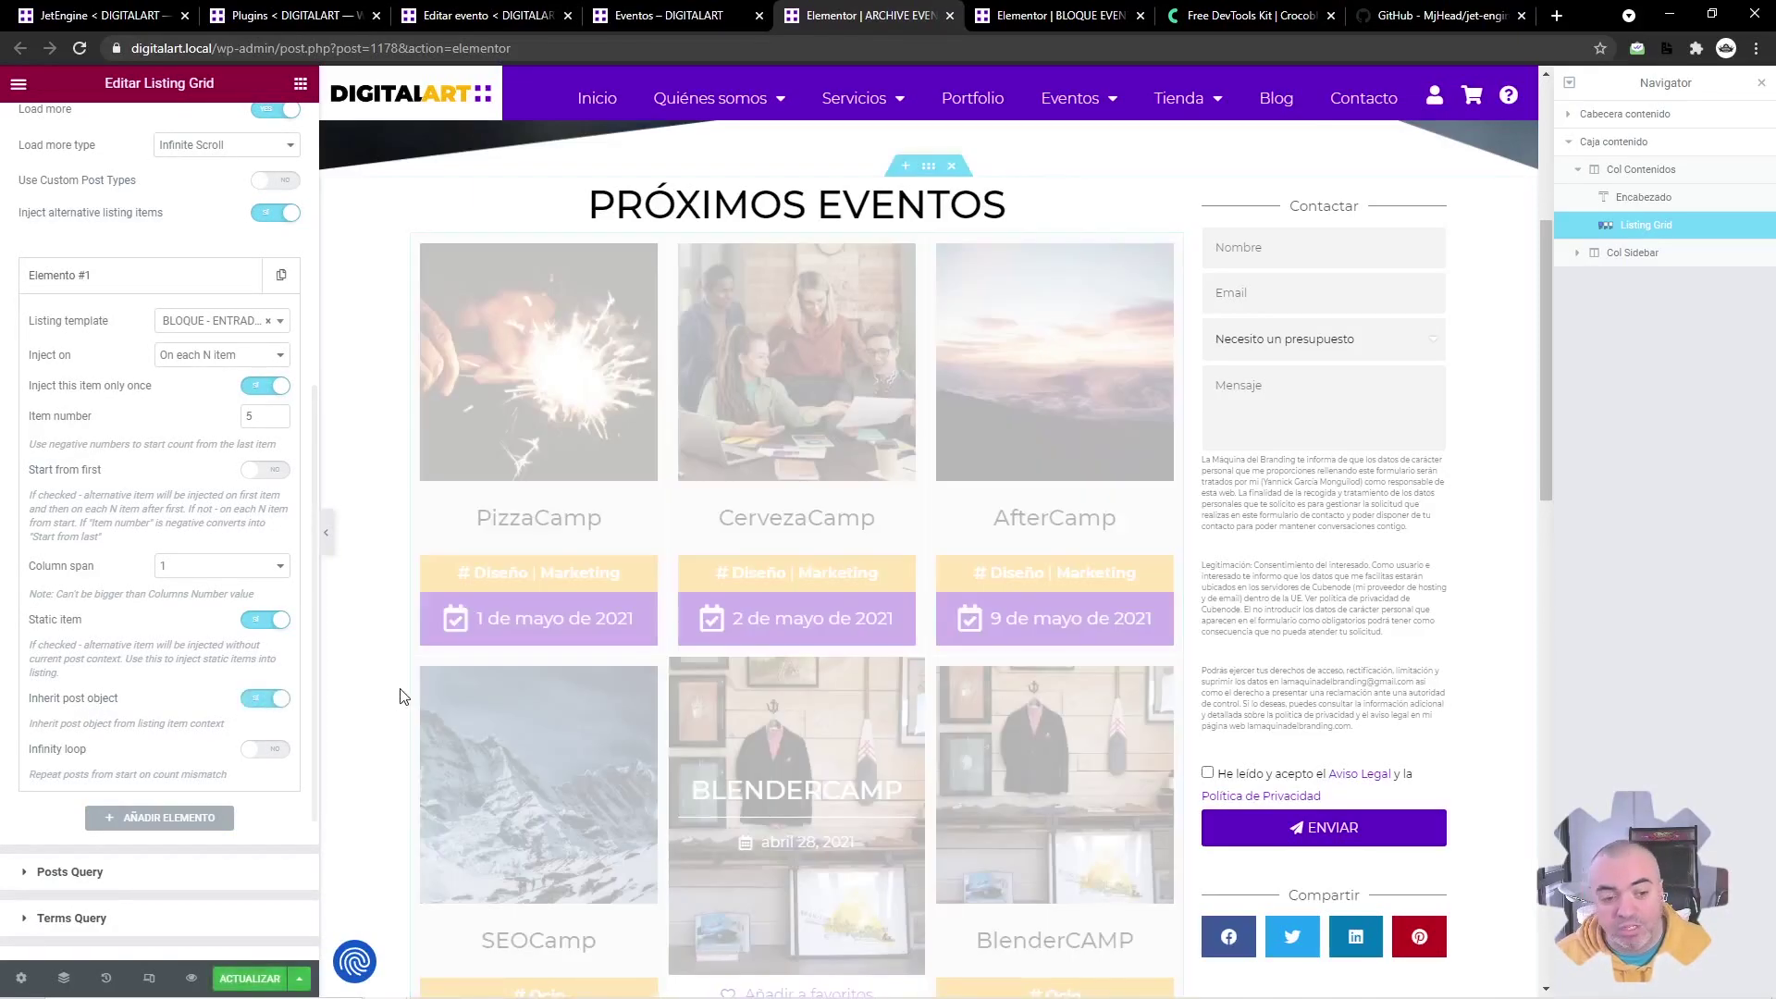
{"action": "scroll", "coordinate": [405, 698], "scroll_direction": "down", "scroll_amount": 1}
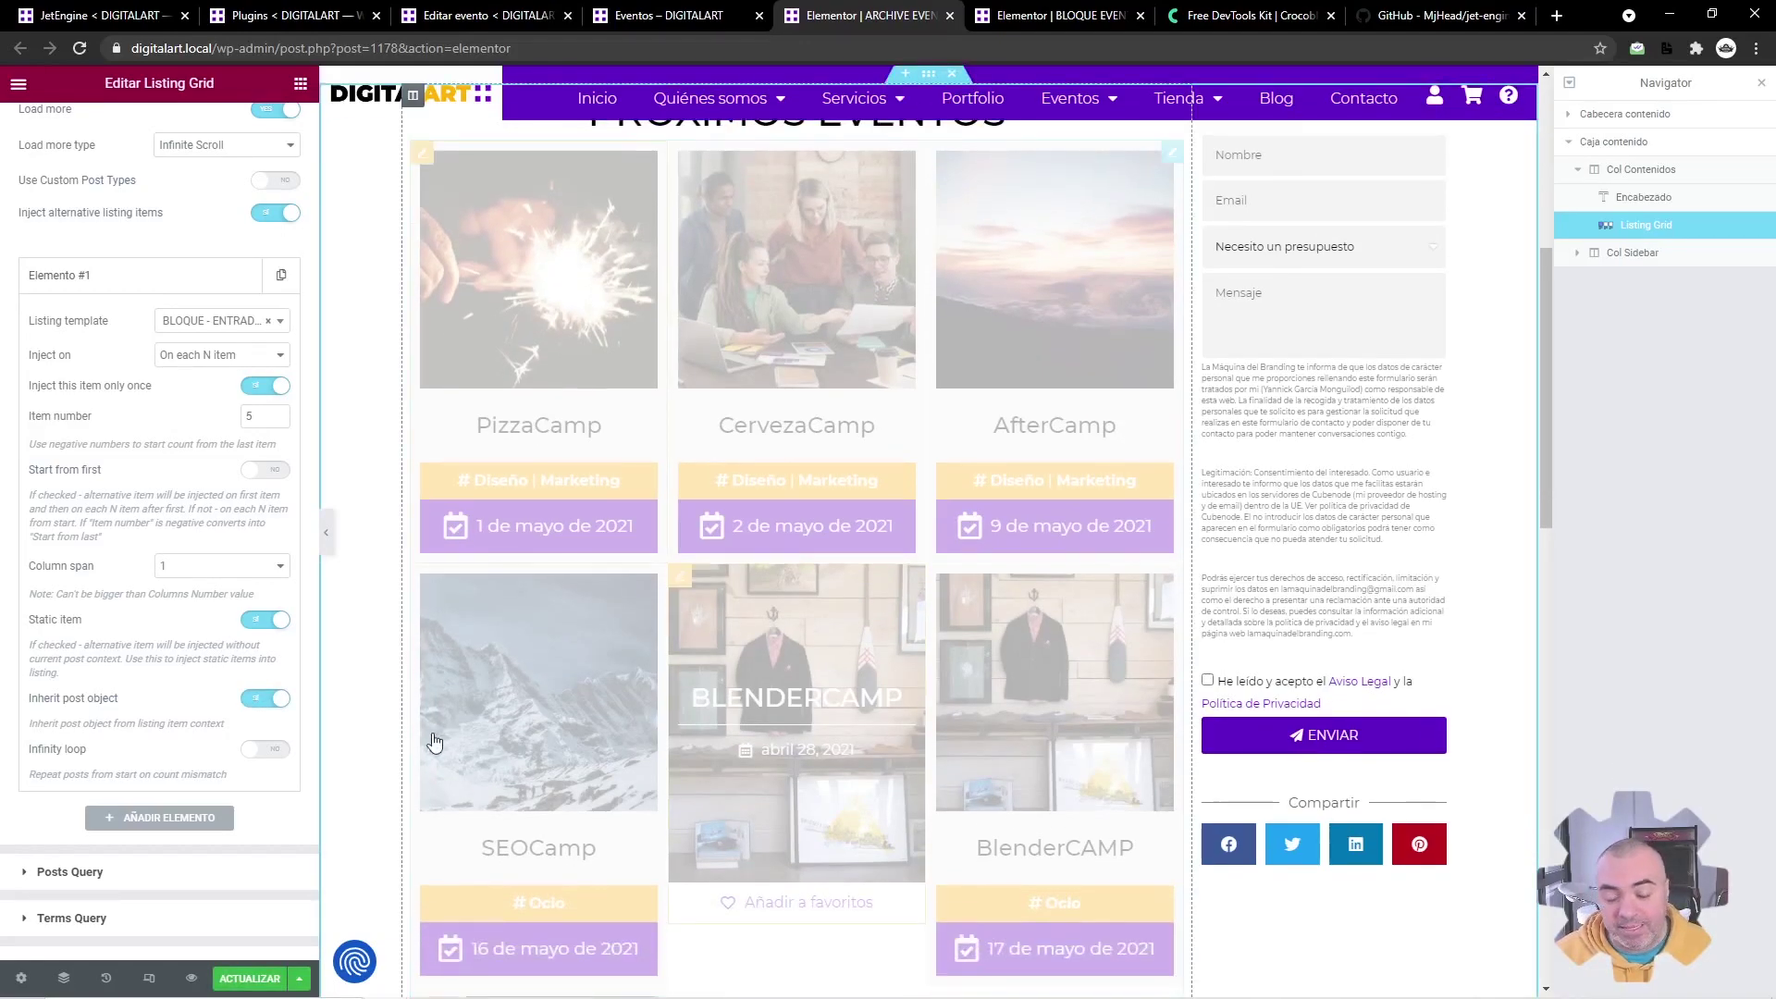